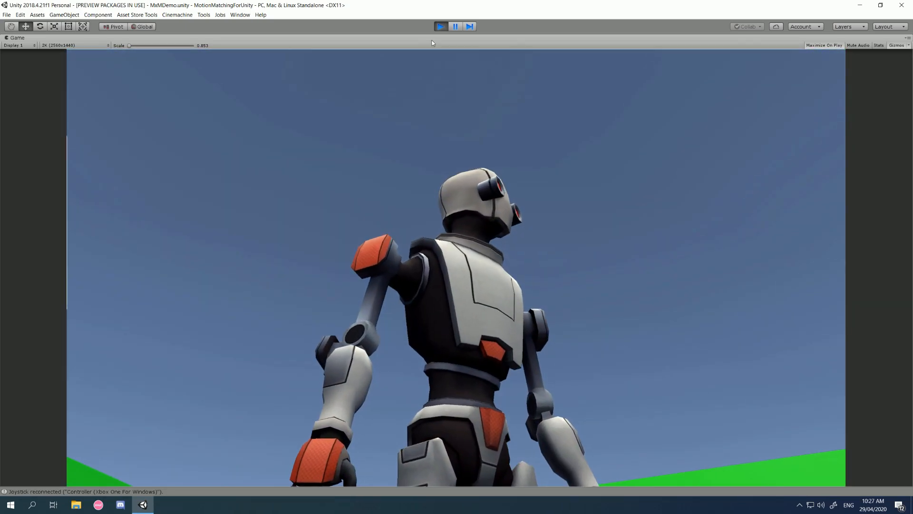
Step: Exit play mode and clear the console
click(441, 26)
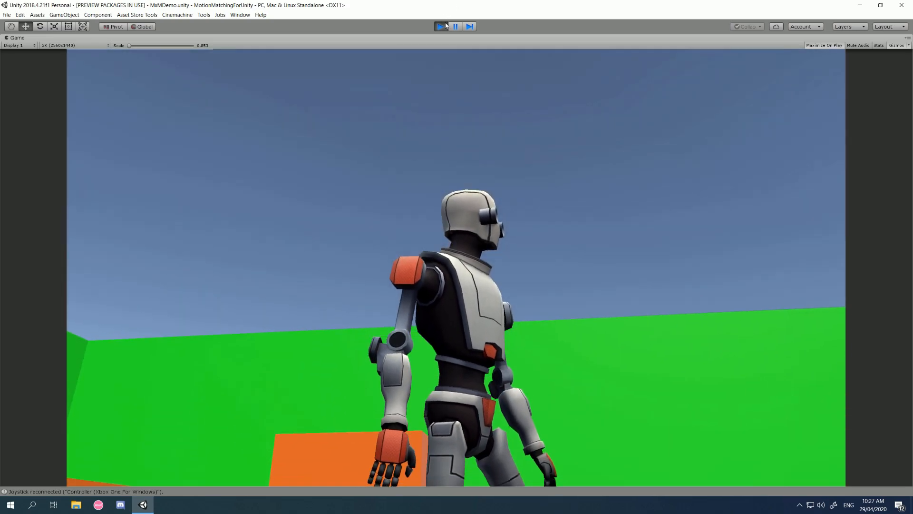
click(454, 363)
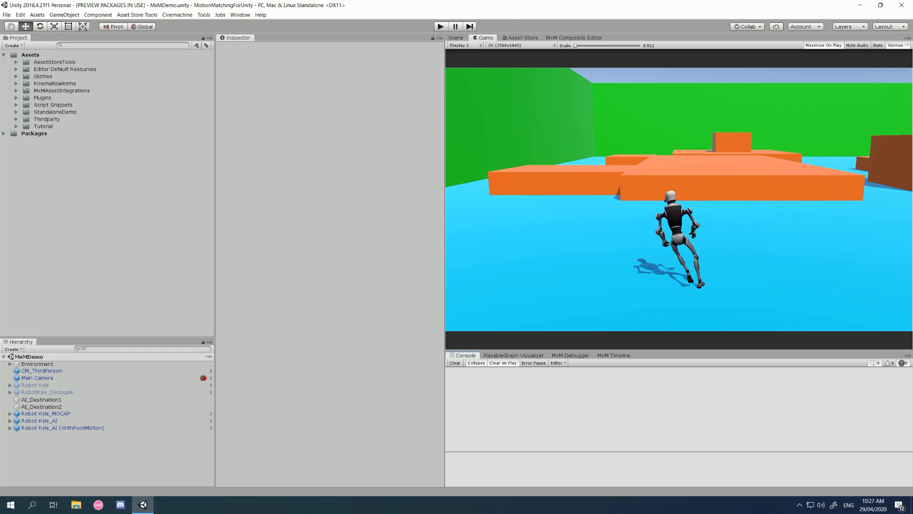
Step: Locate the anim data asset assigned in the MxM Animator animation data of Robot Kyle_MOCAP
click(65, 413)
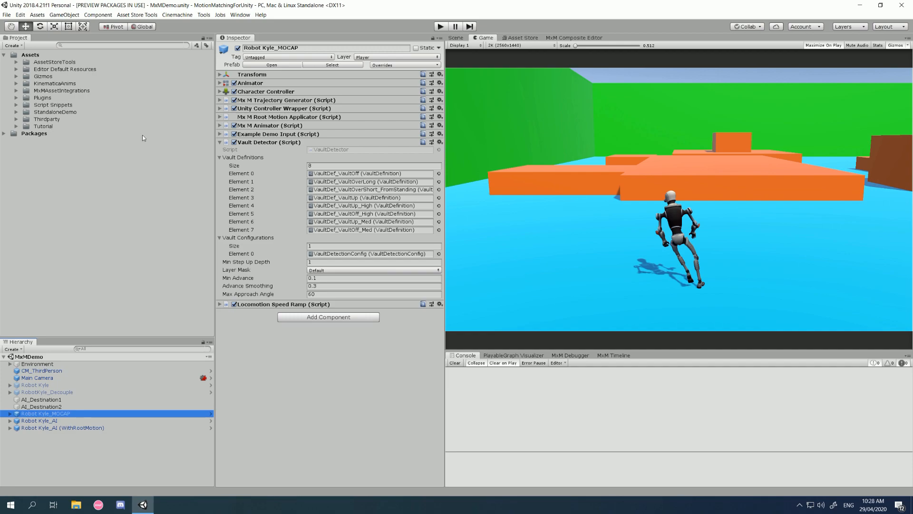
click(220, 142)
click(220, 125)
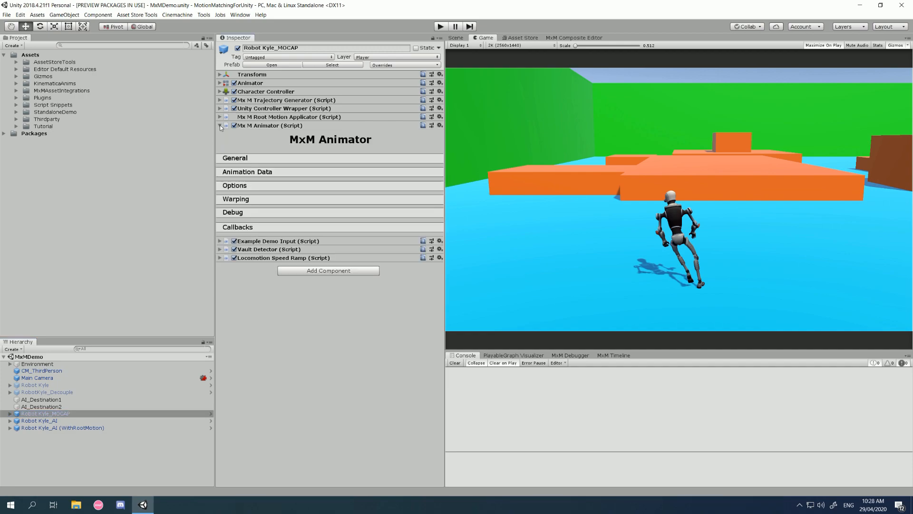
click(243, 172)
click(311, 193)
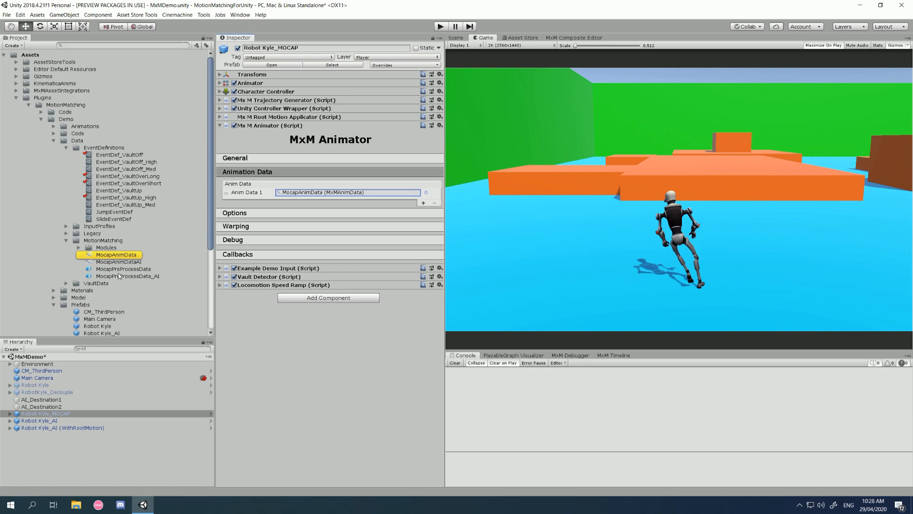
Step: Open the MxMDemo_ParkourAnims animation module from the MotionMatching Modules folder in the inspector
click(123, 269)
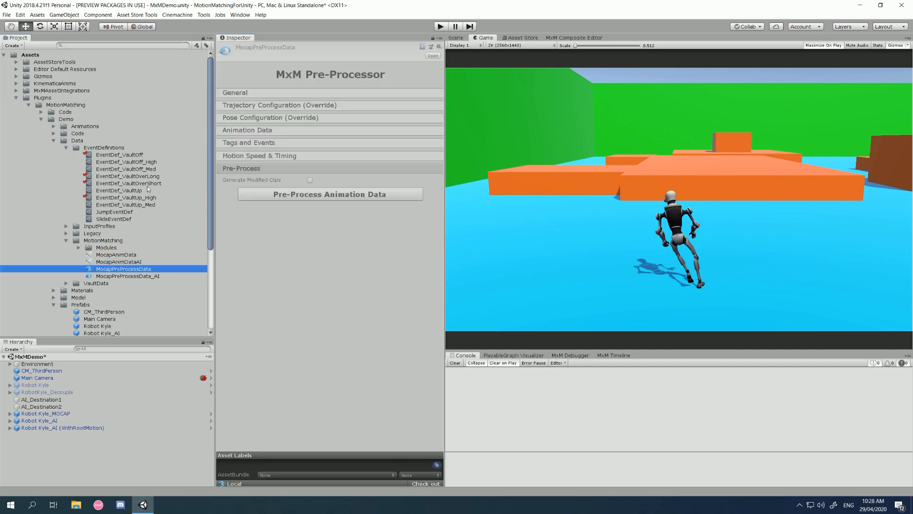
click(140, 183)
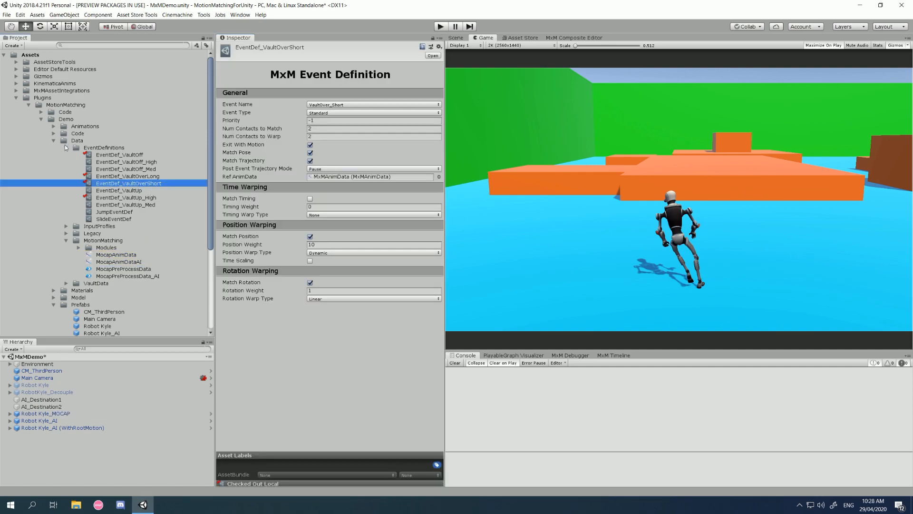
click(65, 148)
click(81, 177)
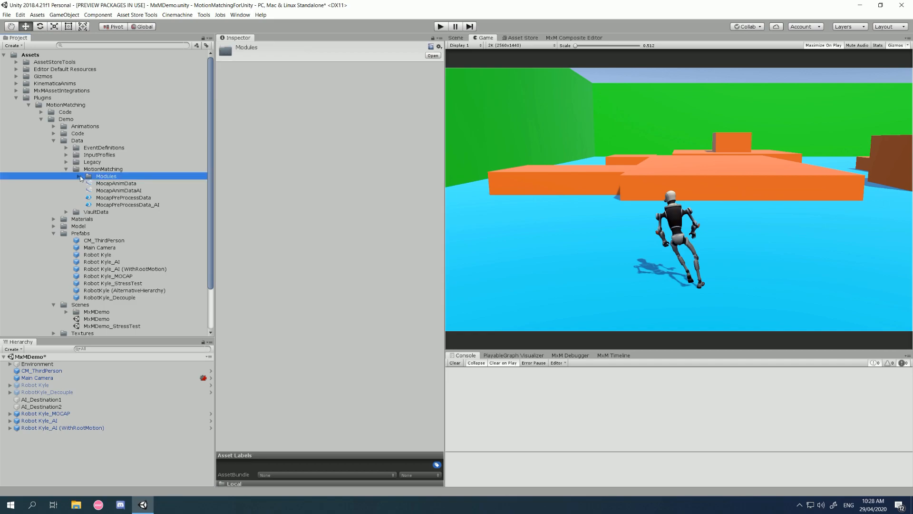
click(79, 176)
click(158, 227)
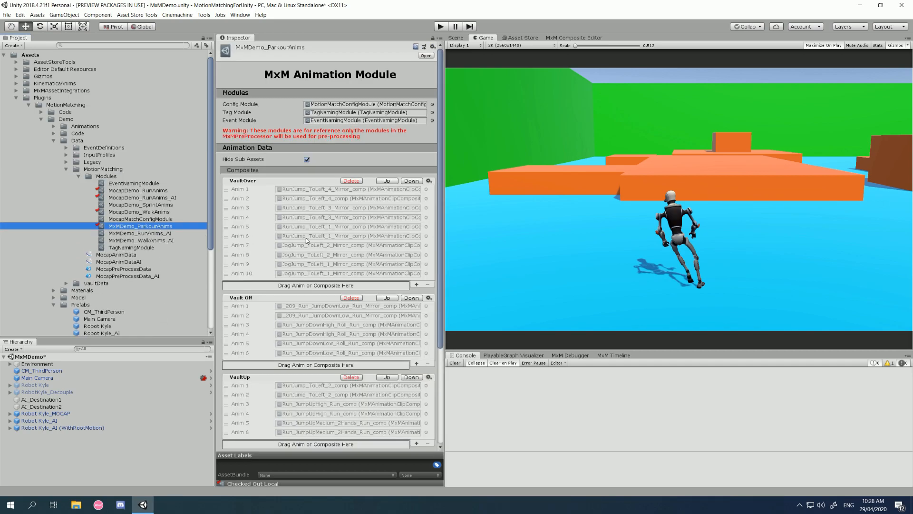
Step: Open the first VaultOver composite, RunJump_ToLeft_4_Mirror_comp, for editing
scroll(306, 238, down, 3)
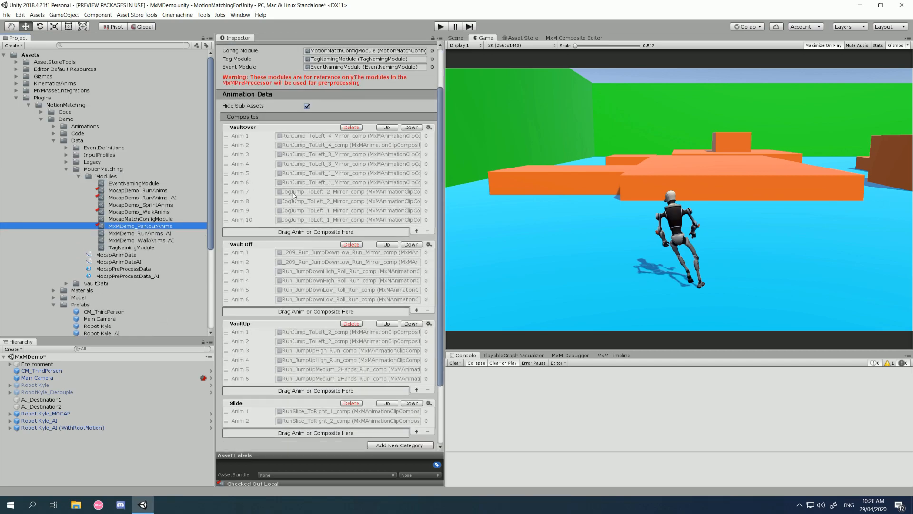
scroll(294, 195, down, 1)
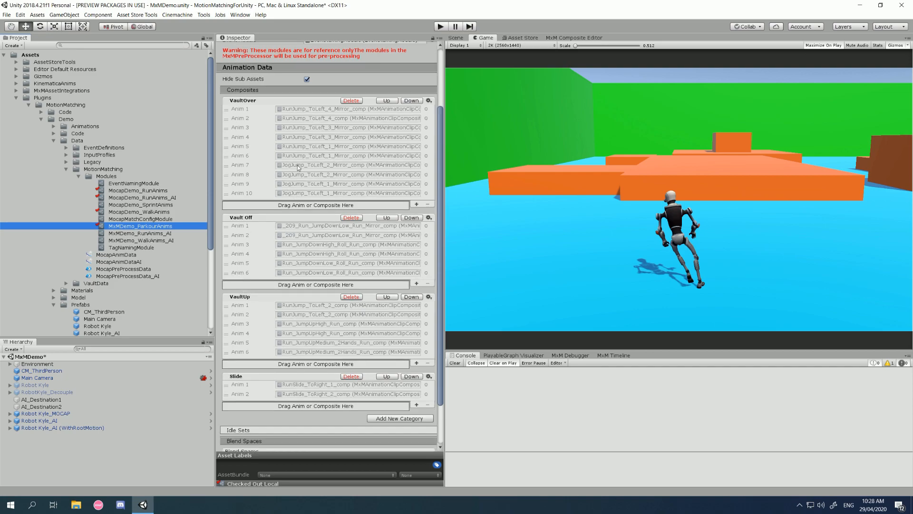
click(313, 112)
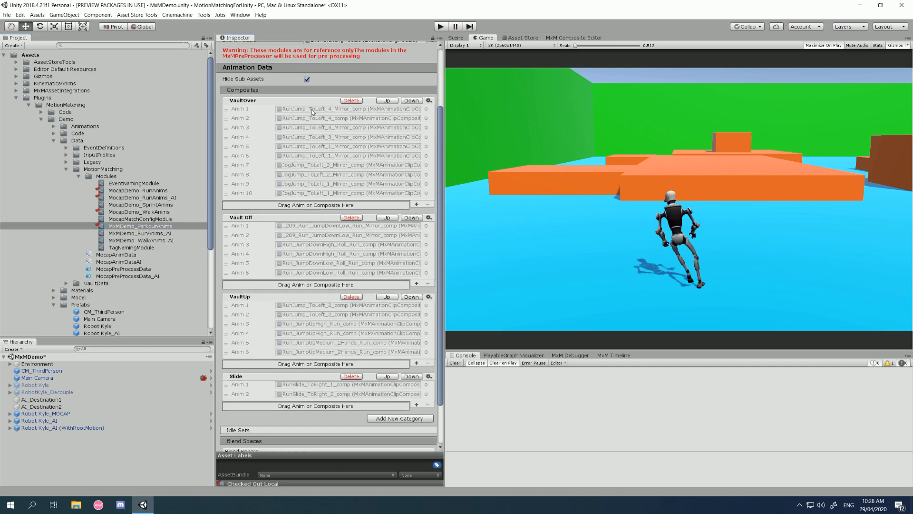
double_click(313, 112)
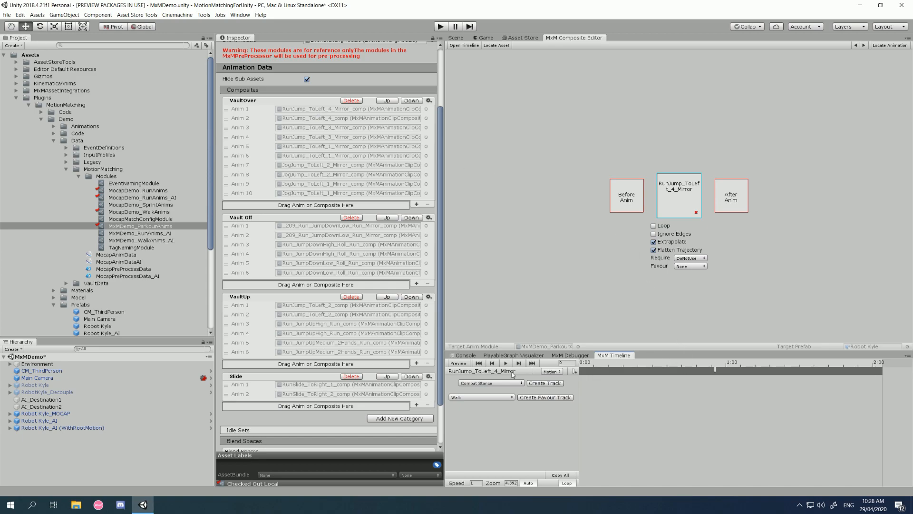
Step: Start the timeline preview of RunJump_ToLeft_4_Mirror and show the character with its trajectory in the Scene view
click(458, 364)
click(455, 270)
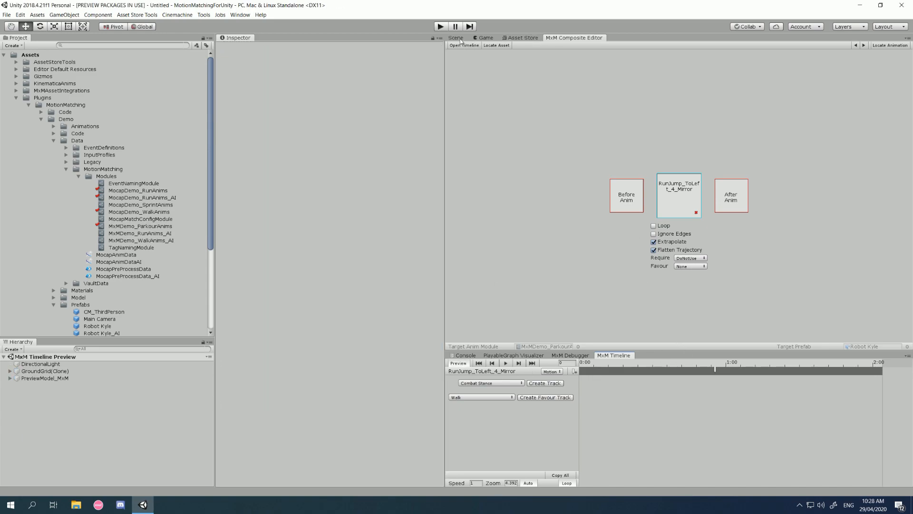
click(455, 38)
middle_drag(610, 297, 793, 216)
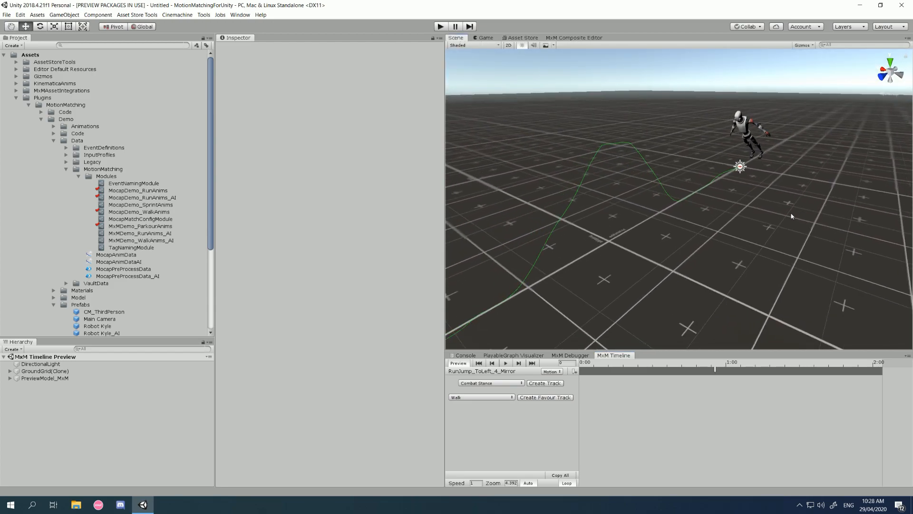
scroll(792, 218, up, 3)
Step: Scrub the animation preview to the mid-vault pose at about 0.81 seconds
drag(594, 370, 703, 362)
scroll(669, 261, down, 6)
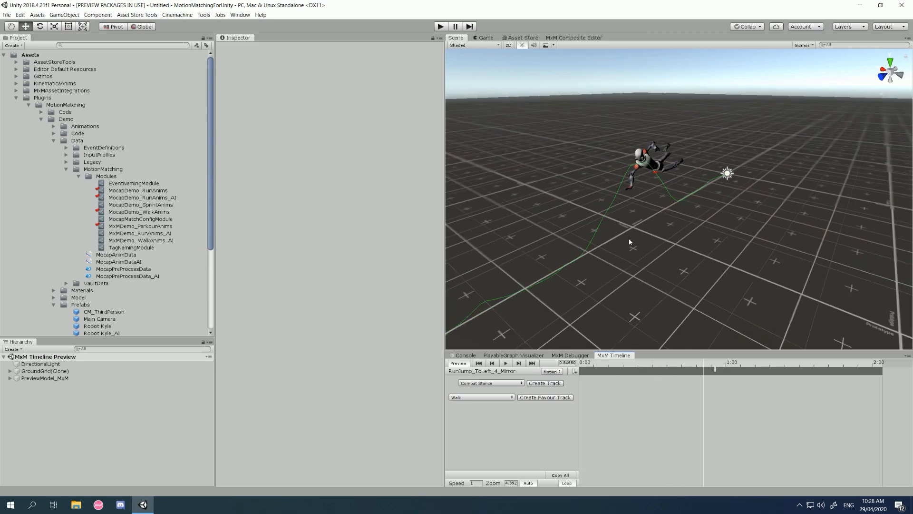
right_drag(683, 249, 646, 252)
key(d)
scroll(665, 265, up, 2)
mouse_move(702, 372)
mouse_down()
mouse_move(668, 371)
mouse_move(698, 372)
mouse_up()
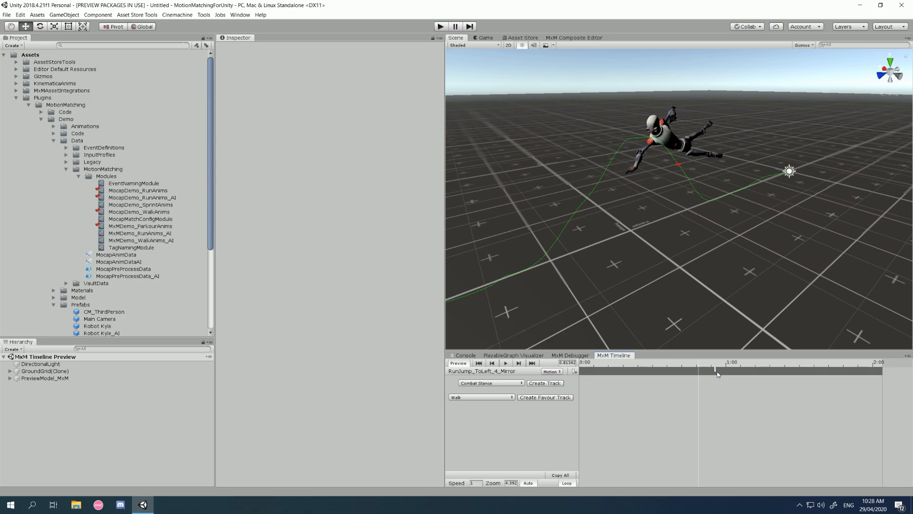
Step: Select the vault event marker on the timeline and frame its contact points in the Scene view
click(716, 372)
middle_drag(681, 247, 715, 234)
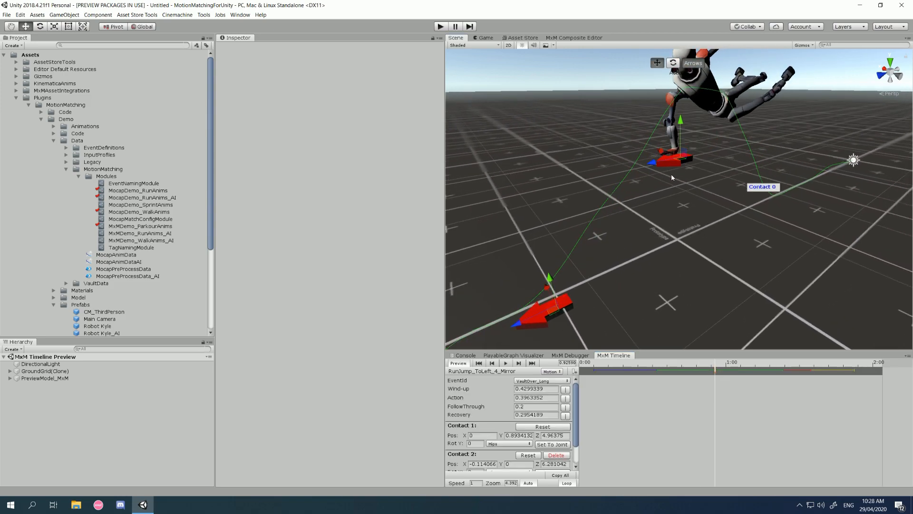
scroll(661, 183, down, 5)
middle_drag(704, 184, 688, 203)
middle_drag(694, 140, 699, 133)
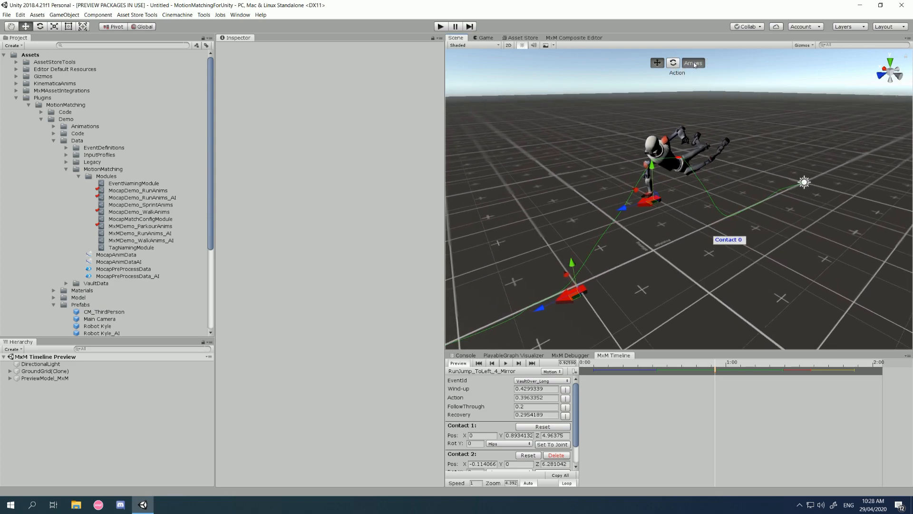
Step: Toggle the Arrows display of the event's contacts off and back on in the Scene view
middle_drag(714, 101, 692, 71)
click(694, 63)
click(698, 64)
click(692, 67)
click(694, 66)
click(694, 65)
click(698, 68)
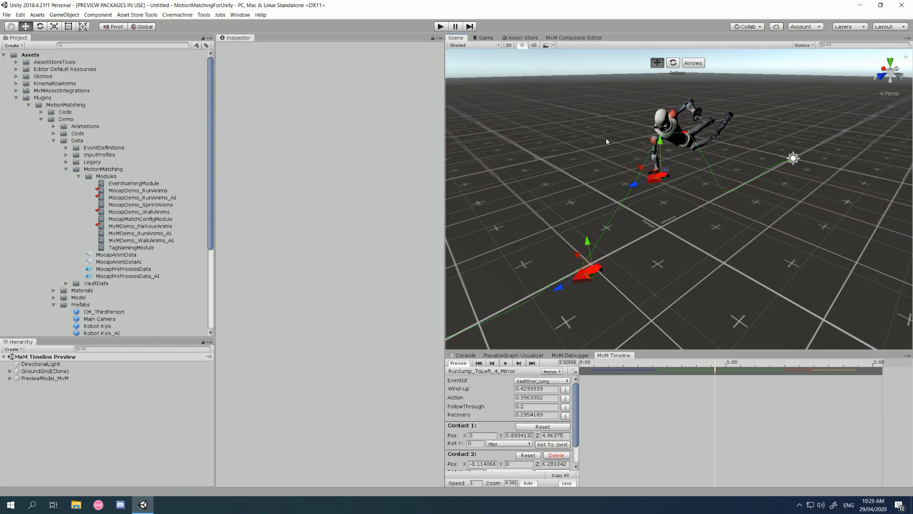
middle_drag(606, 142, 561, 135)
right_drag(561, 135, 597, 150)
middle_drag(597, 151, 678, 145)
right_drag(712, 157, 688, 142)
middle_drag(688, 142, 654, 151)
click(697, 67)
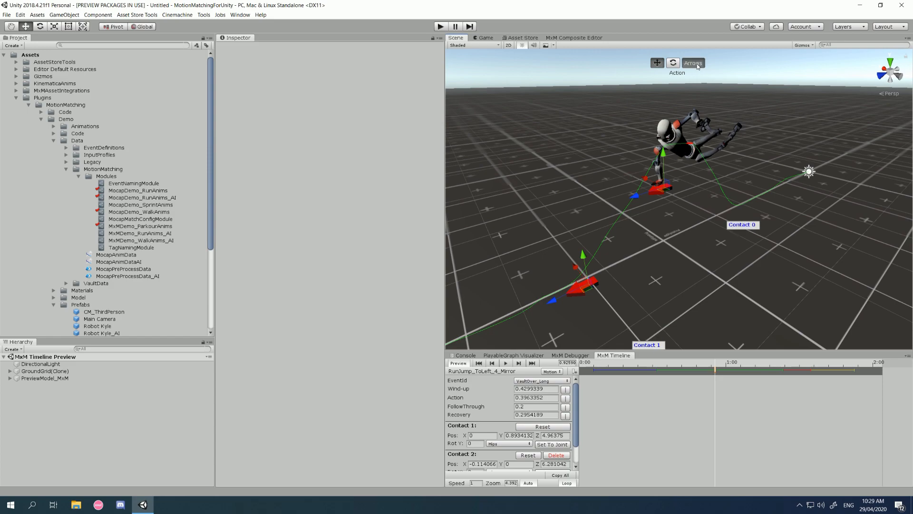
Step: Rotate Contact 1 of the vault event about its vertical axis to about 340 degrees with the rotation gizmo
click(673, 64)
drag(667, 205, 702, 205)
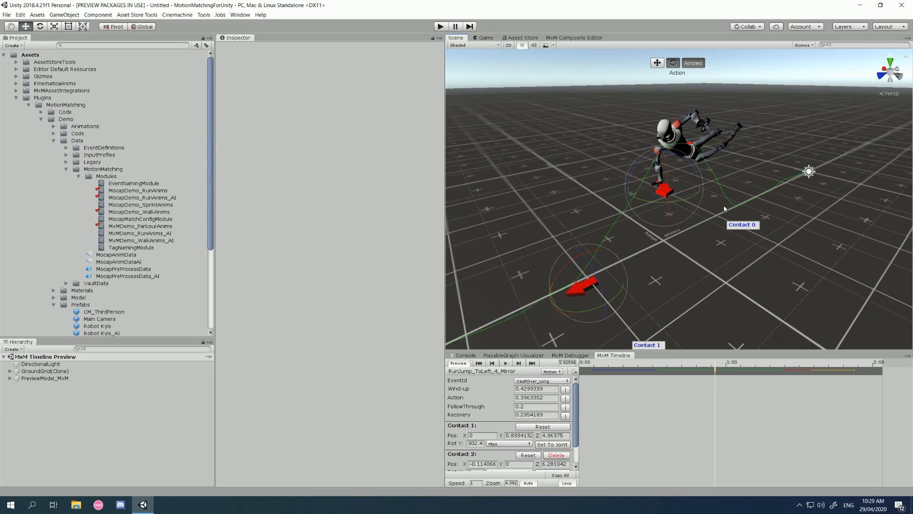
click(660, 63)
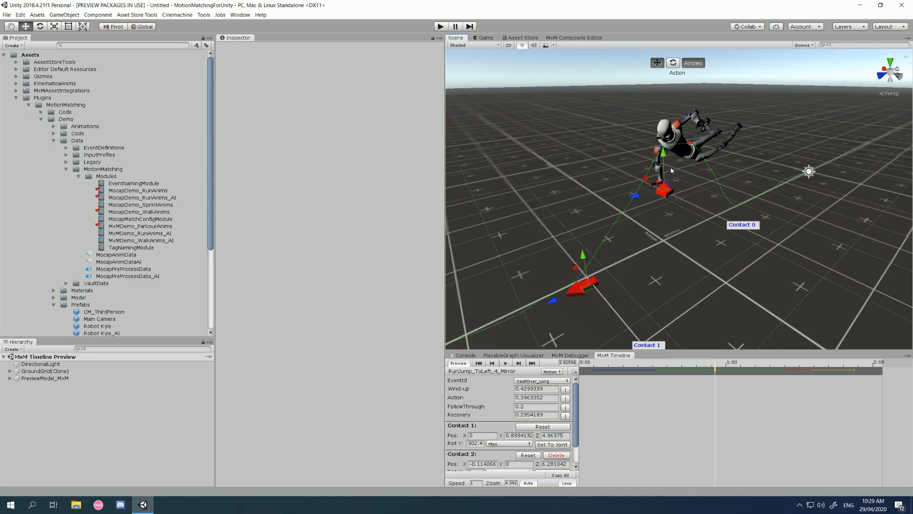
click(671, 63)
drag(684, 202, 636, 203)
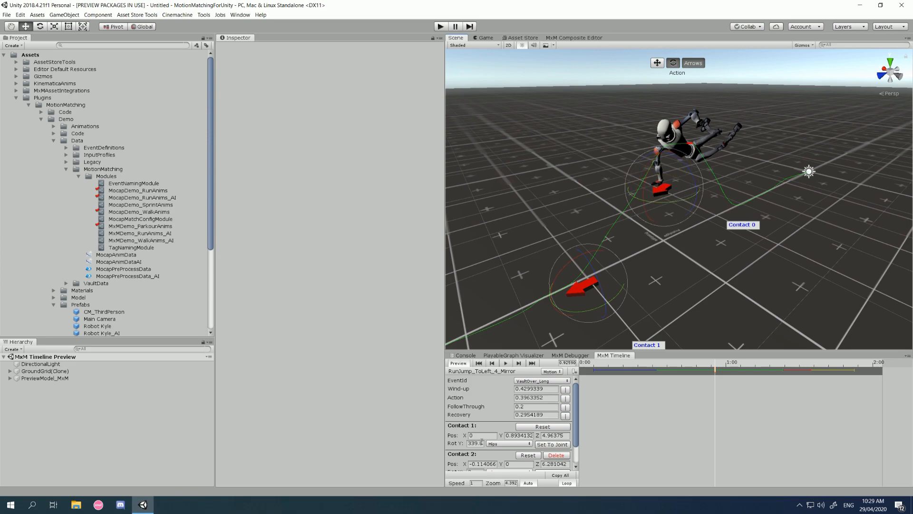
Step: Enlarge the timeline area and set Contact 1's Y rotation to 0
drag(583, 351, 584, 260)
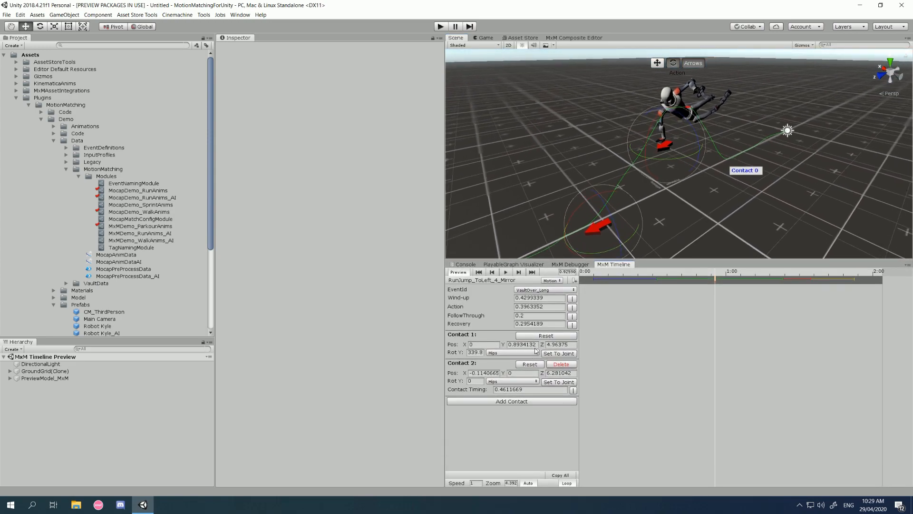
click(476, 353)
text(0)
mouse_move(717, 192)
middle_down()
mouse_move(722, 186)
mouse_move(713, 207)
mouse_move(708, 192)
middle_up()
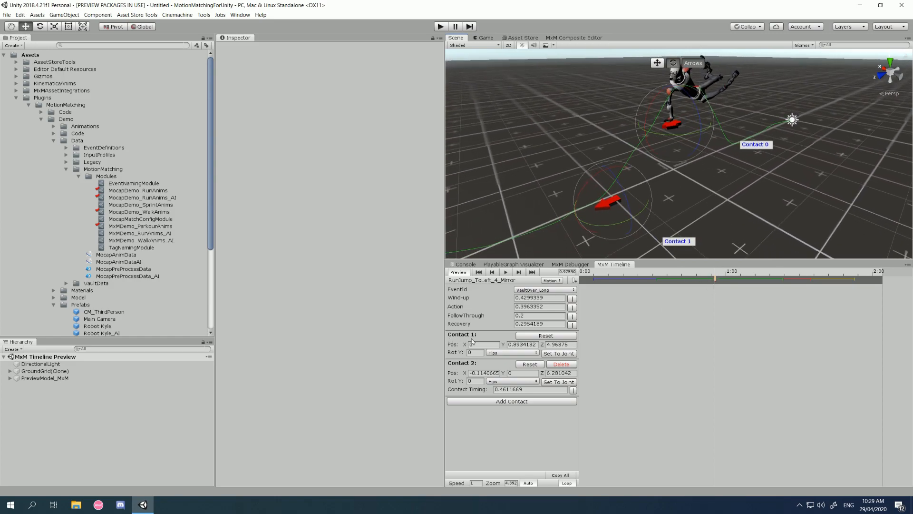
Step: Examine the vault event's two contact points relative to the character's pose from several angles
click(716, 282)
click(715, 283)
right_drag(706, 184, 728, 192)
mouse_move(692, 161)
middle_down()
mouse_move(709, 175)
mouse_move(698, 163)
middle_up()
right_drag(697, 162, 642, 152)
middle_drag(716, 148, 662, 167)
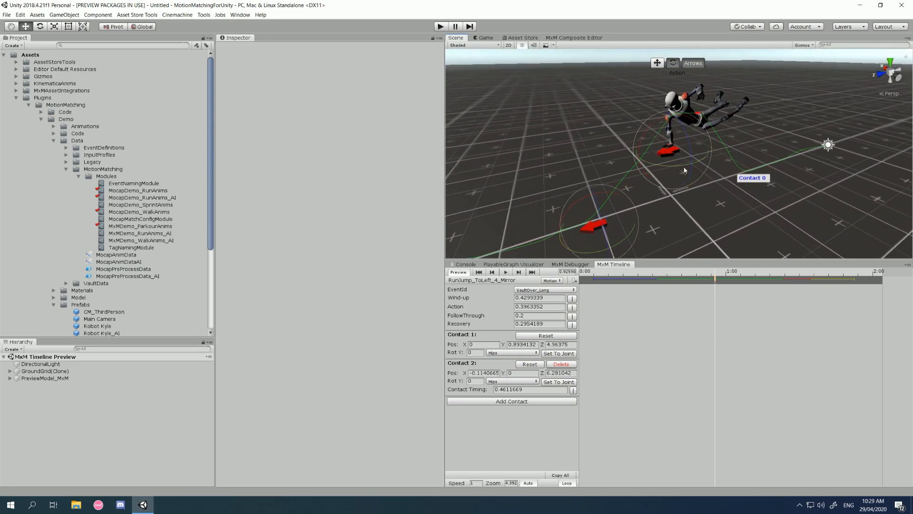
right_drag(684, 171, 704, 203)
scroll(704, 204, down, 2)
middle_drag(683, 228, 690, 222)
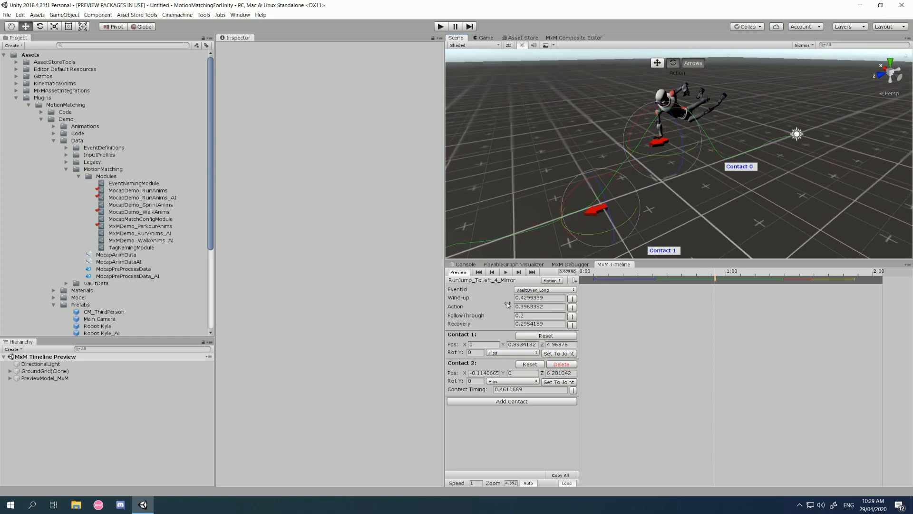
Step: Review Contact 1's position and rotation values and the joints it can be set to
click(487, 344)
key(Tab)
key(Tab)
click(477, 353)
click(518, 345)
click(511, 355)
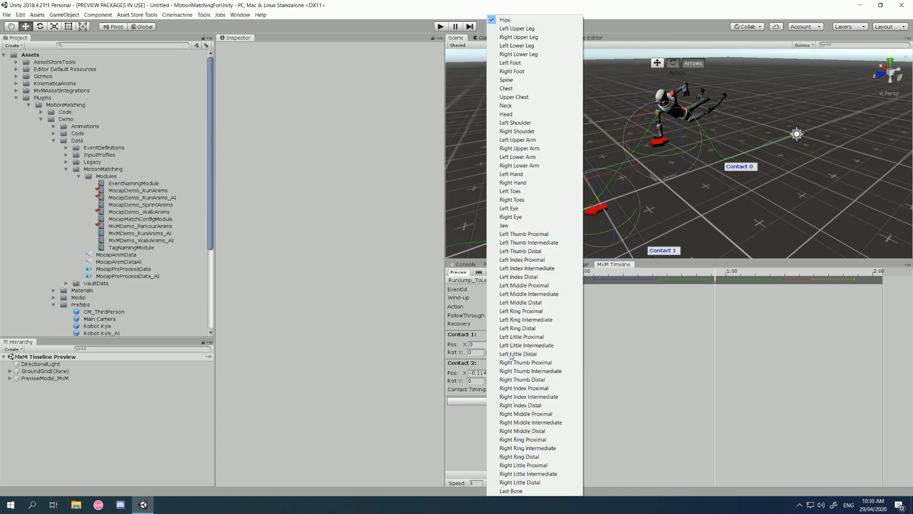
click(639, 360)
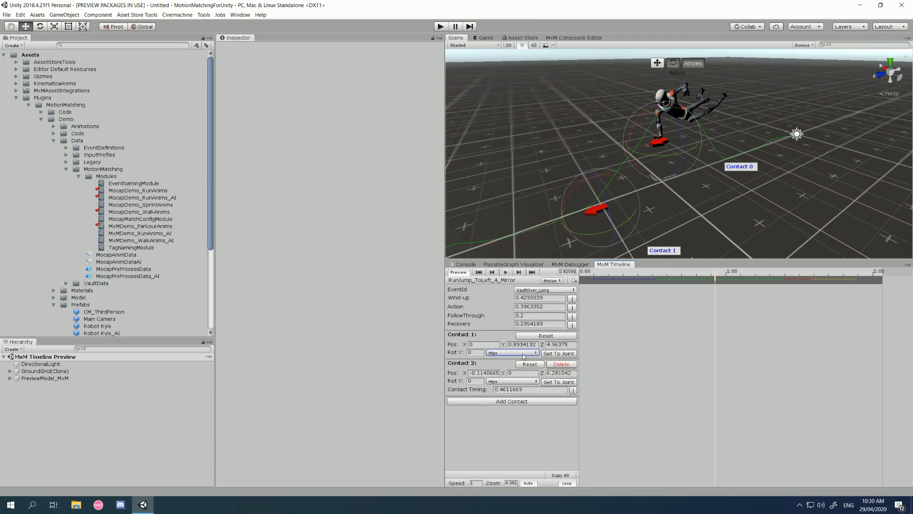
Step: Try out a third contact on the vault event, set to the Right Hand joint, and delete that contact
middle_drag(579, 252, 644, 202)
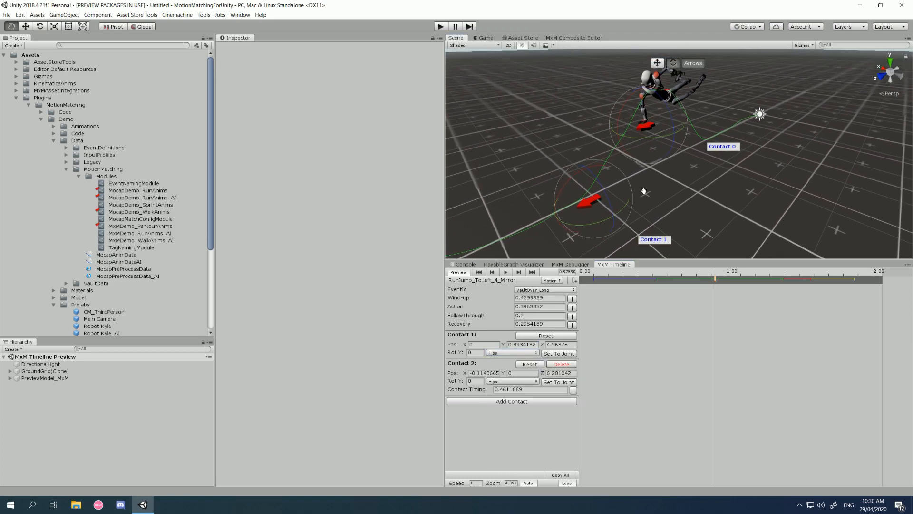
scroll(648, 152, up, 5)
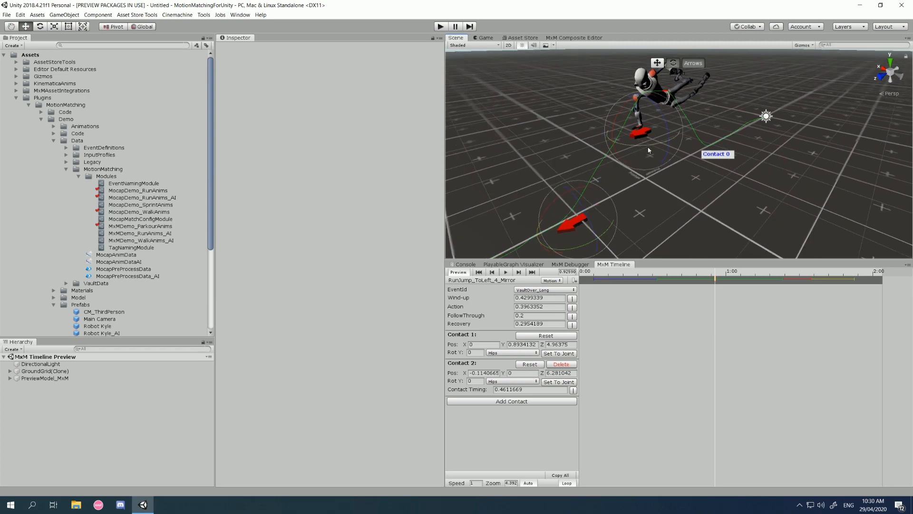
middle_drag(678, 166, 637, 154)
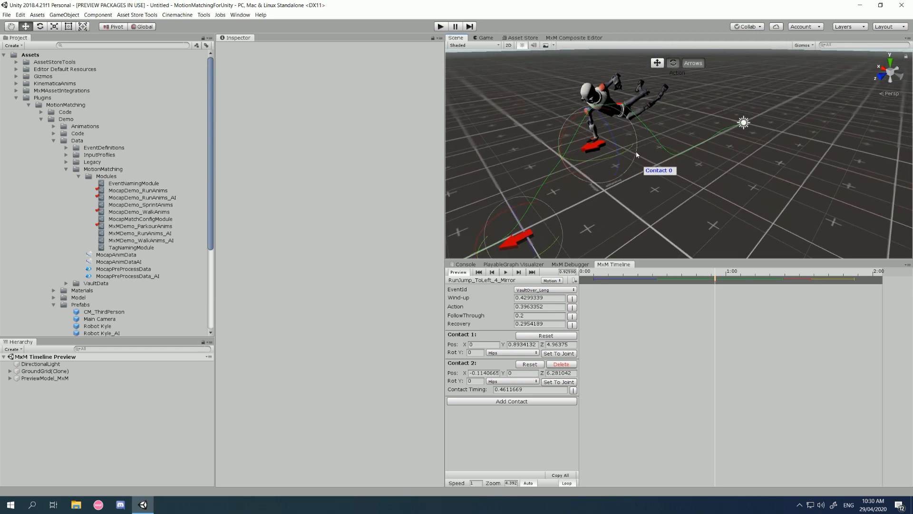
click(511, 402)
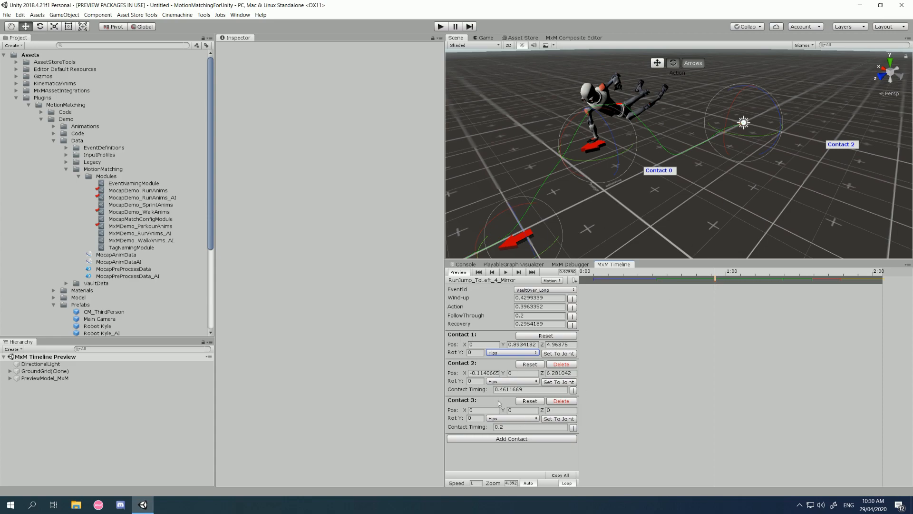
click(512, 419)
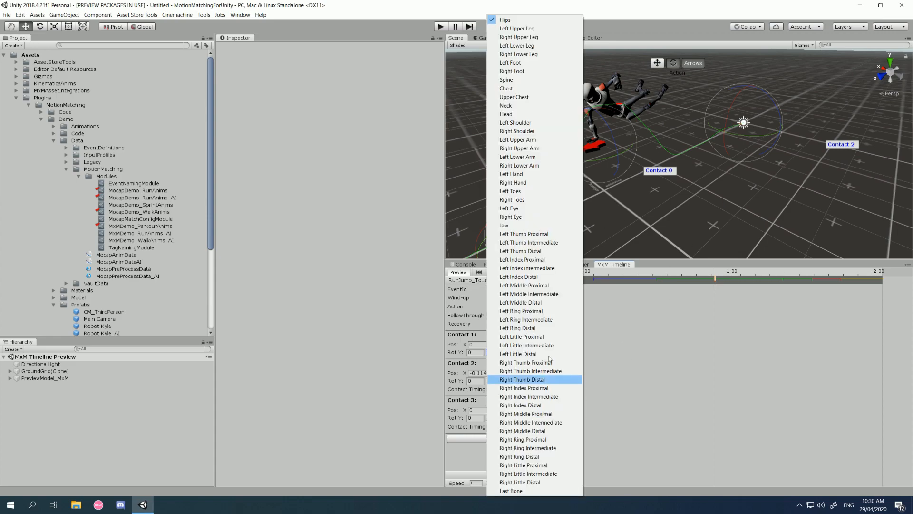
click(522, 174)
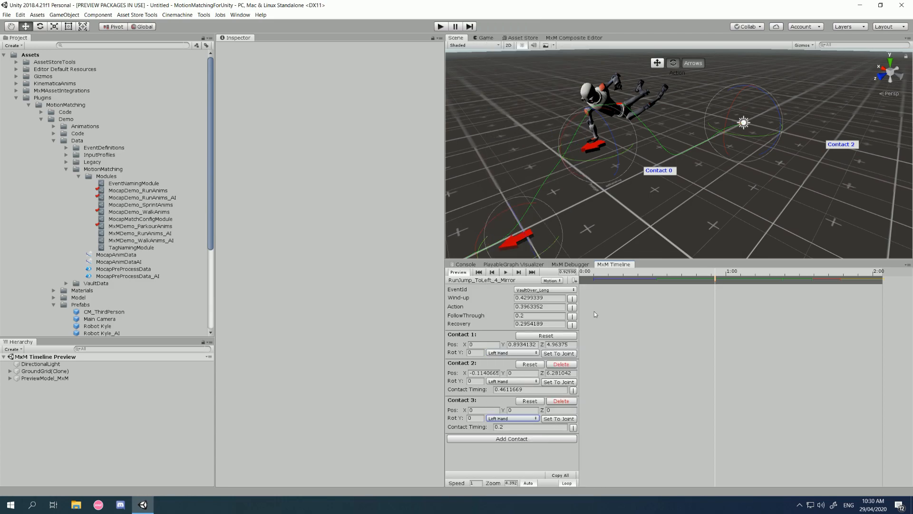
click(508, 419)
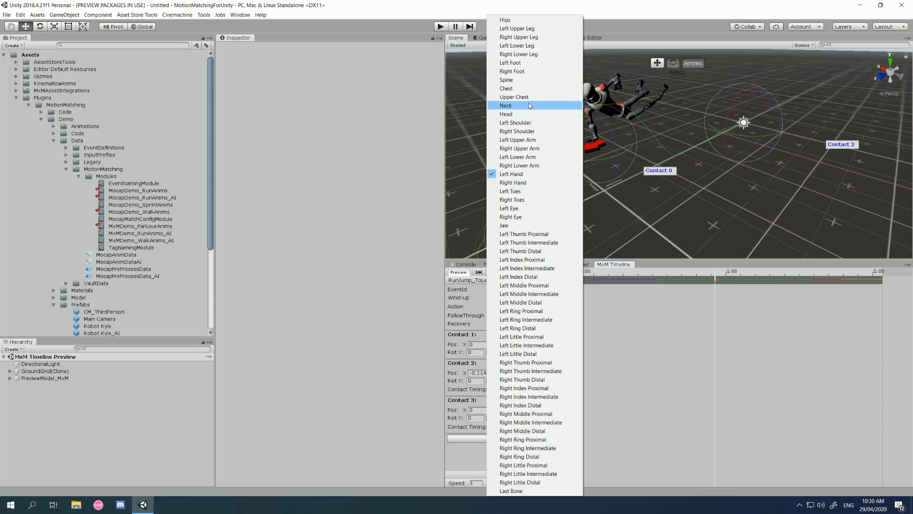
click(513, 183)
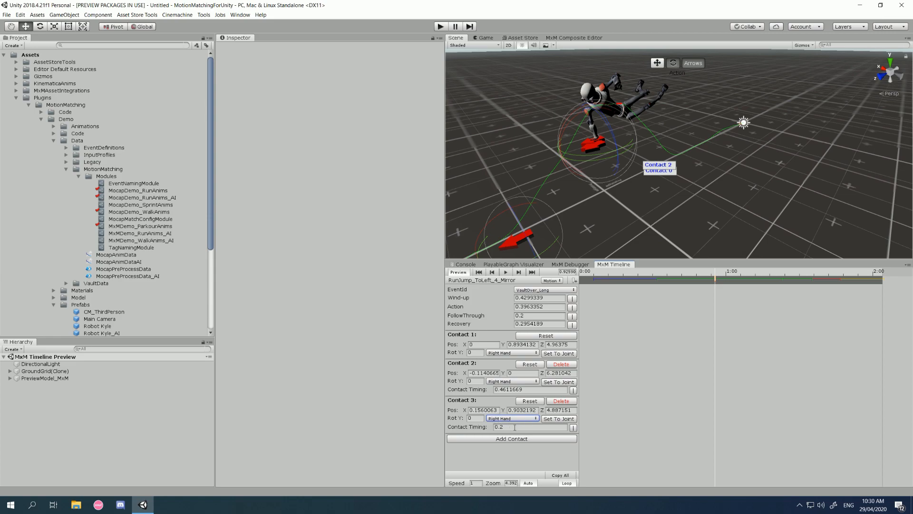
click(559, 402)
click(488, 271)
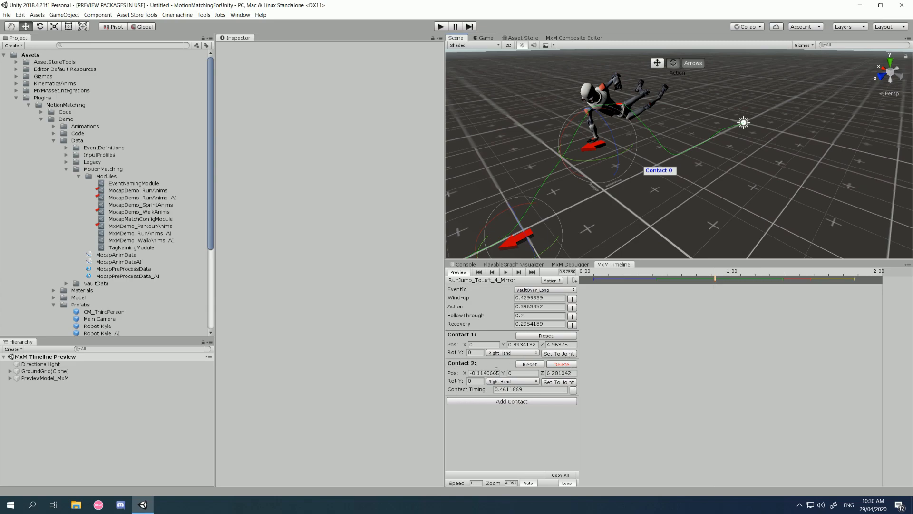
Step: Try out another third contact with its timing taken from the playhead at about 1.50 s, and delete it
click(518, 390)
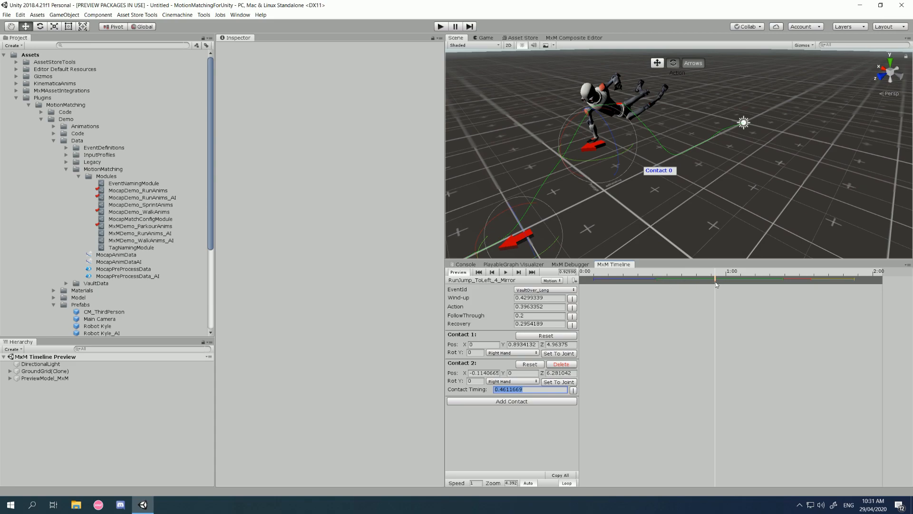
scroll(715, 281, down, 3)
middle_drag(672, 229, 702, 229)
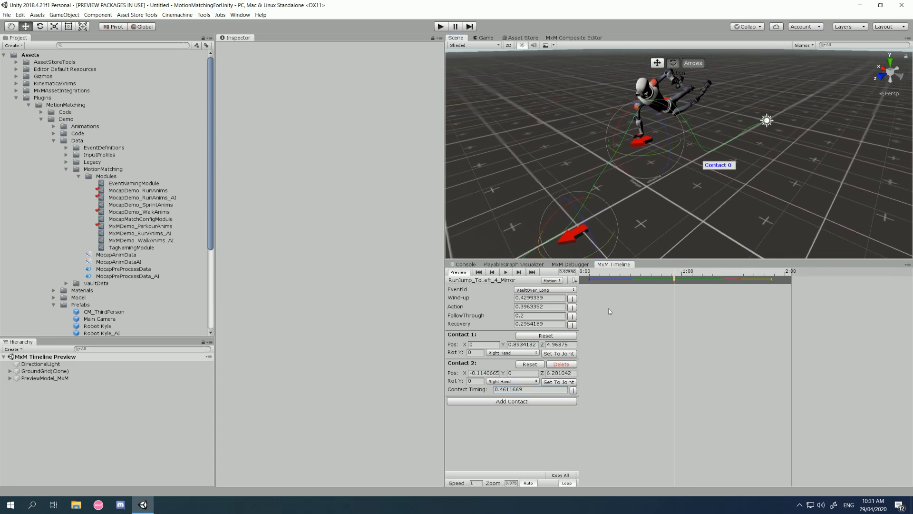
click(518, 401)
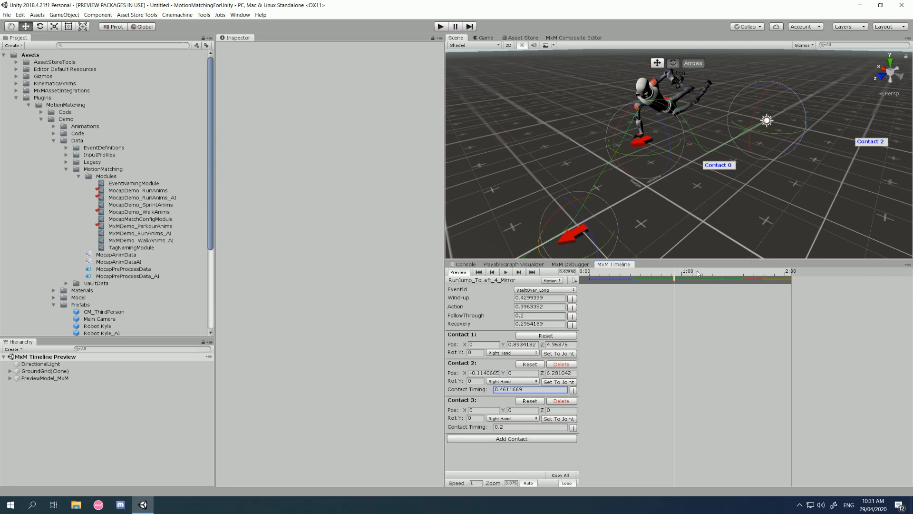
drag(698, 273, 715, 273)
click(496, 427)
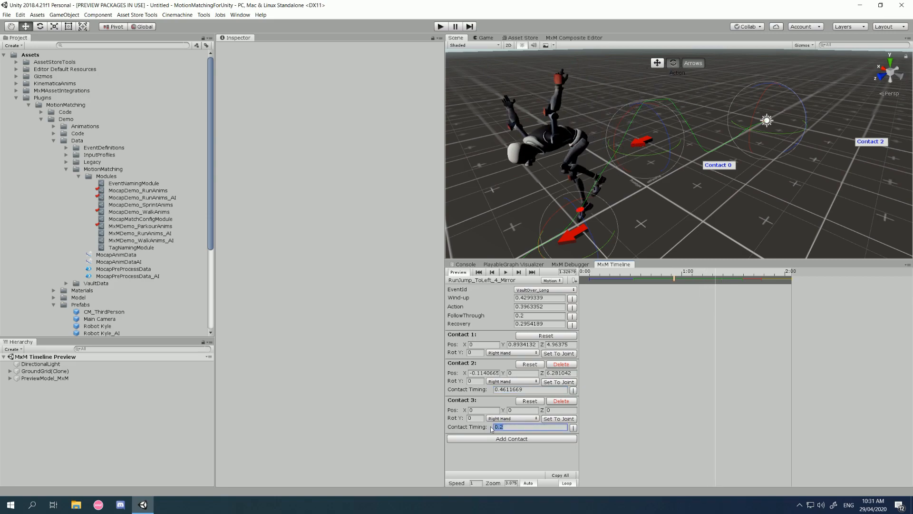
text(0.3)
drag(723, 274, 733, 273)
click(574, 427)
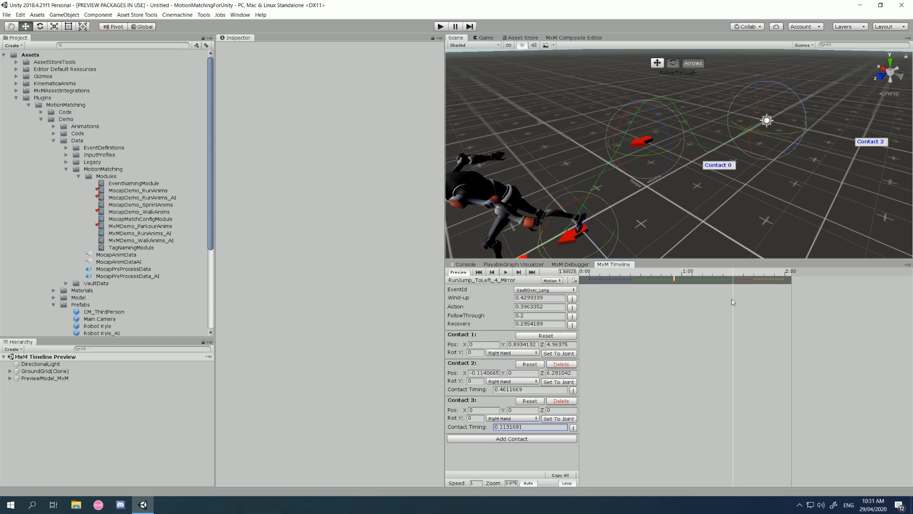
drag(729, 274, 728, 277)
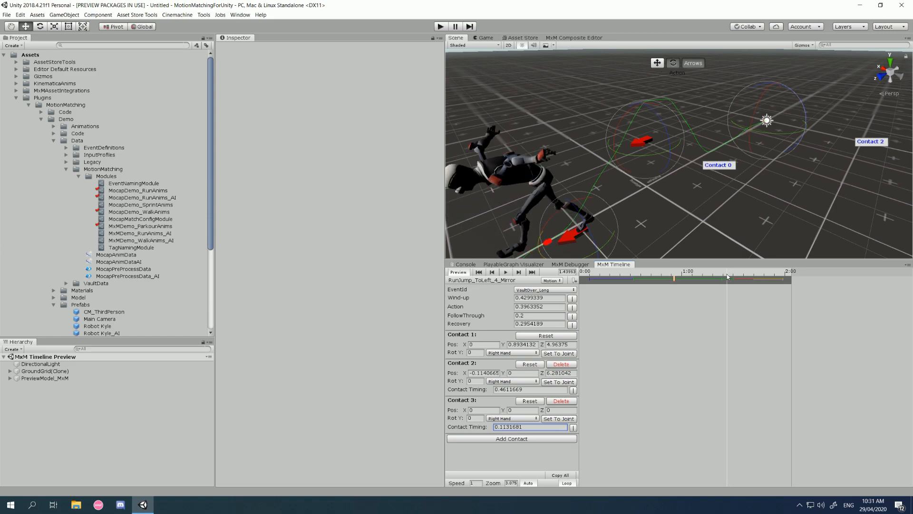
click(561, 401)
click(485, 270)
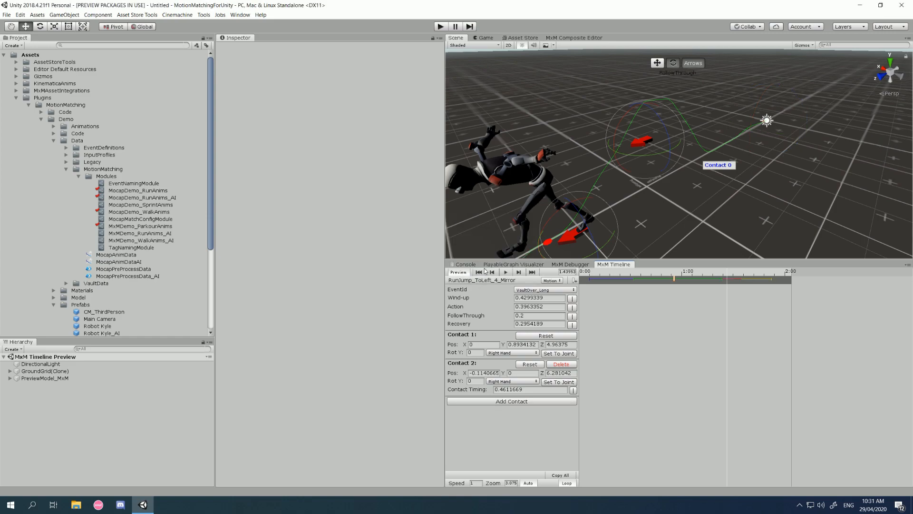
Step: Scrub the vault animation back to about 1.08 s, comparing the character's pose with both contact points
mouse_move(732, 276)
mouse_down()
mouse_move(645, 281)
mouse_move(725, 284)
mouse_up()
middle_drag(664, 218, 683, 208)
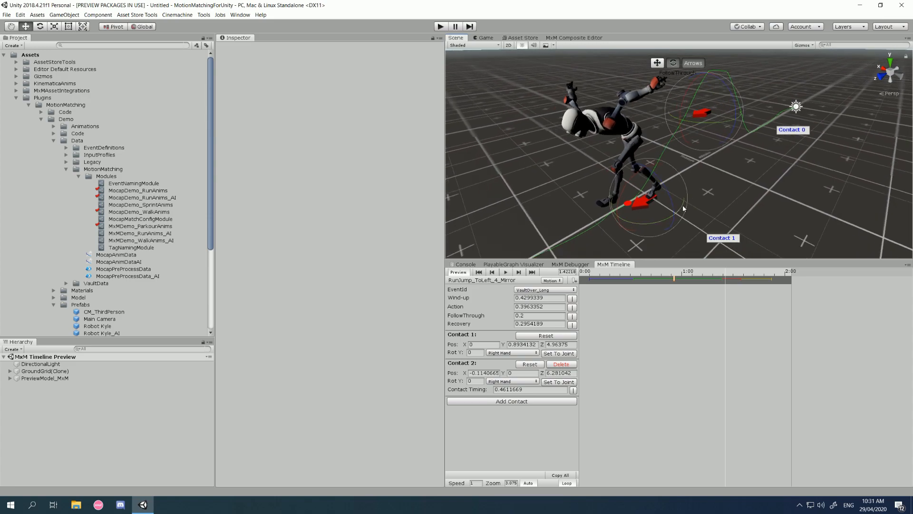
drag(724, 277, 707, 288)
right_drag(764, 197, 718, 196)
mouse_move(702, 276)
mouse_down()
mouse_move(678, 278)
mouse_move(691, 279)
mouse_up()
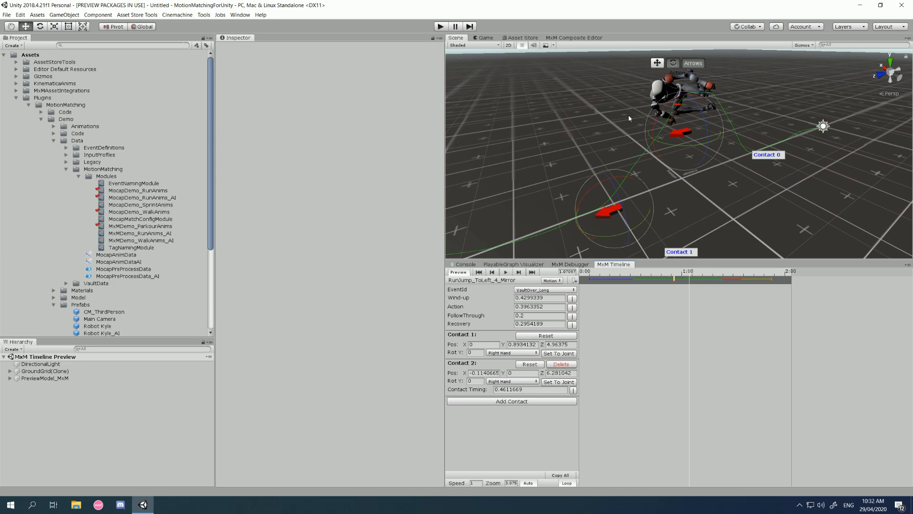
alt+drag(687, 195, 736, 200)
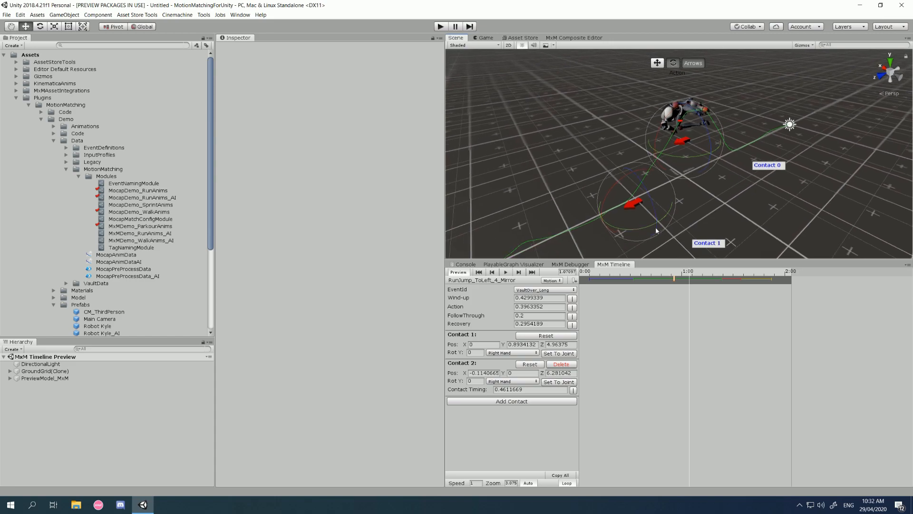
Step: Open the RunJump_ToLeft_4 composite from the MxMDemo_ParkourAnims module and dock the MxM Composite Editor beside the timeline
click(148, 227)
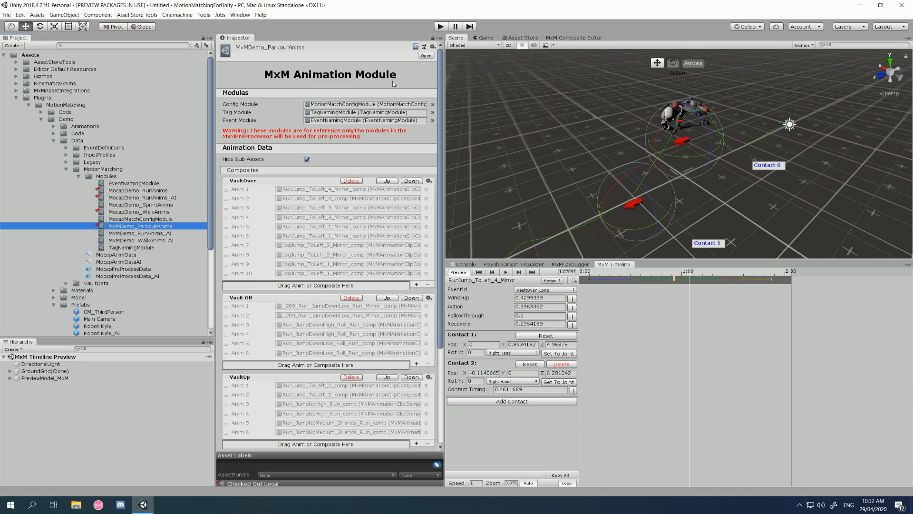
double_click(344, 198)
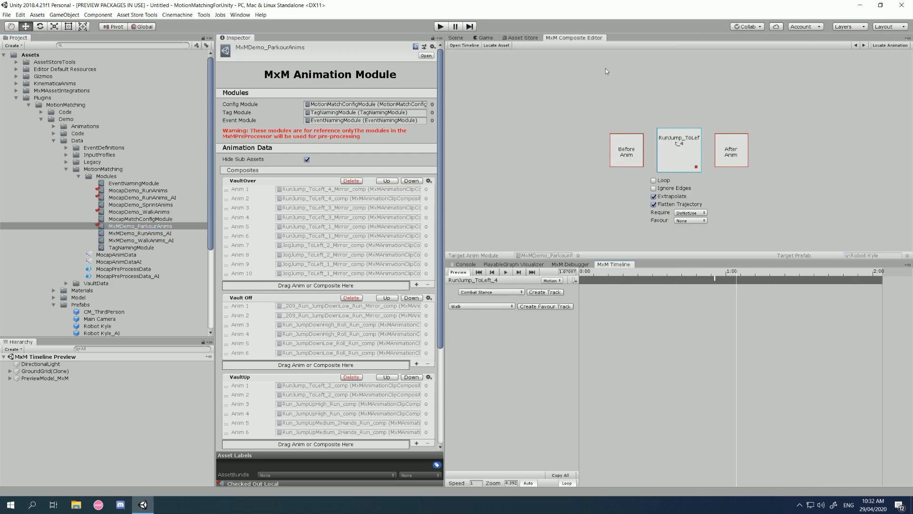
drag(555, 38, 837, 324)
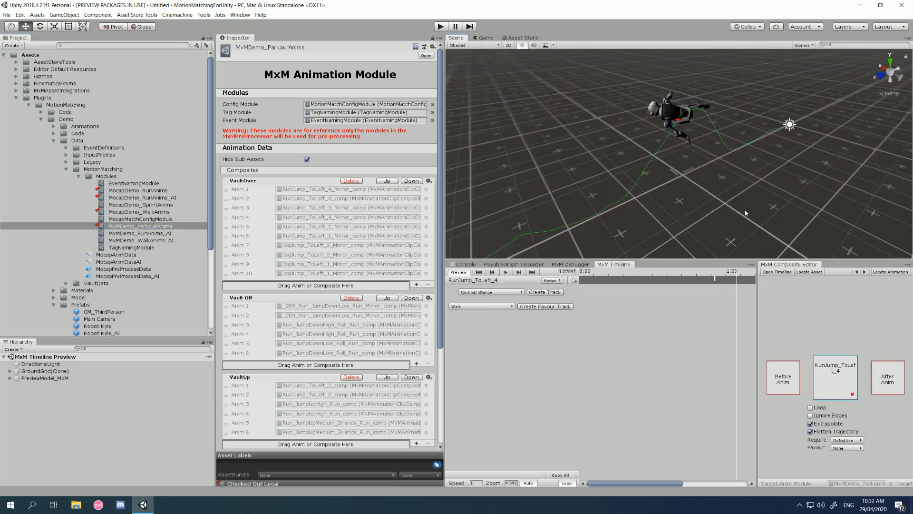
Step: Review the contacts of RunJump_ToLeft_4's vault event and open the _209_Run_JumpDownLow_Run composite from the Vault Off category
middle_drag(635, 203, 638, 199)
click(716, 280)
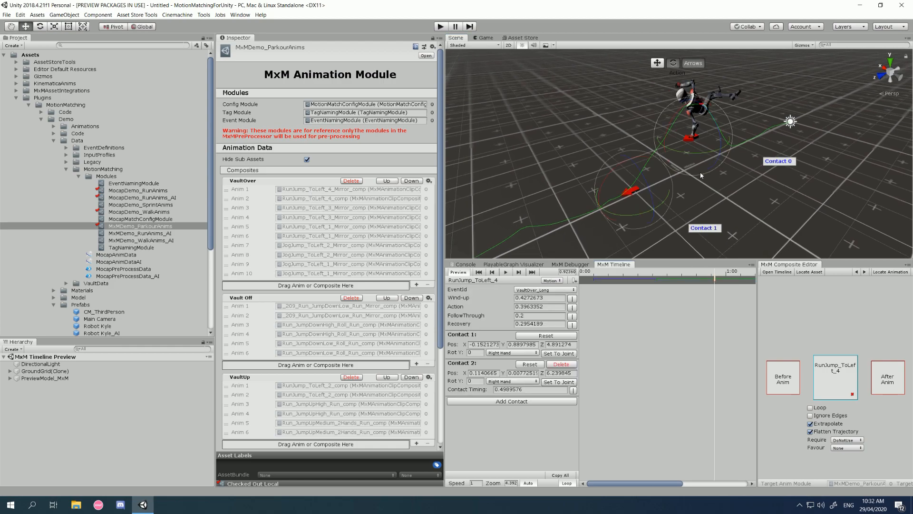
double_click(330, 318)
middle_drag(684, 169, 668, 150)
scroll(359, 324, down, 3)
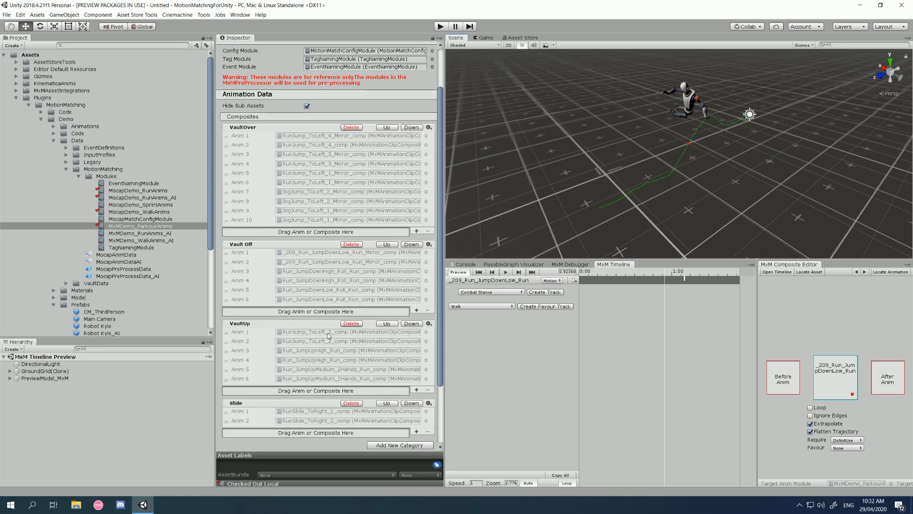
Step: Open the Run_JumpDownHigh_Roll_Run_Mirror composite and select its VaultOffHigh event on the timeline
double_click(321, 281)
middle_drag(669, 210, 682, 191)
scroll(681, 192, down, 3)
mouse_move(610, 274)
mouse_down()
mouse_move(598, 274)
mouse_move(638, 274)
mouse_up()
click(637, 280)
Step: Examine the VaultOffHigh event's contact point and the character's landing pose from several angles
middle_drag(662, 216, 697, 175)
scroll(695, 184, up, 3)
scroll(695, 184, up, 3)
scroll(697, 175, down, 5)
middle_drag(729, 149, 733, 168)
alt+drag(732, 168, 699, 145)
middle_drag(699, 145, 655, 121)
alt+drag(656, 122, 698, 159)
mouse_move(698, 160)
middle_down()
mouse_move(666, 158)
mouse_move(747, 150)
mouse_move(686, 152)
middle_up()
scroll(714, 146, down, 3)
middle_drag(687, 152, 688, 155)
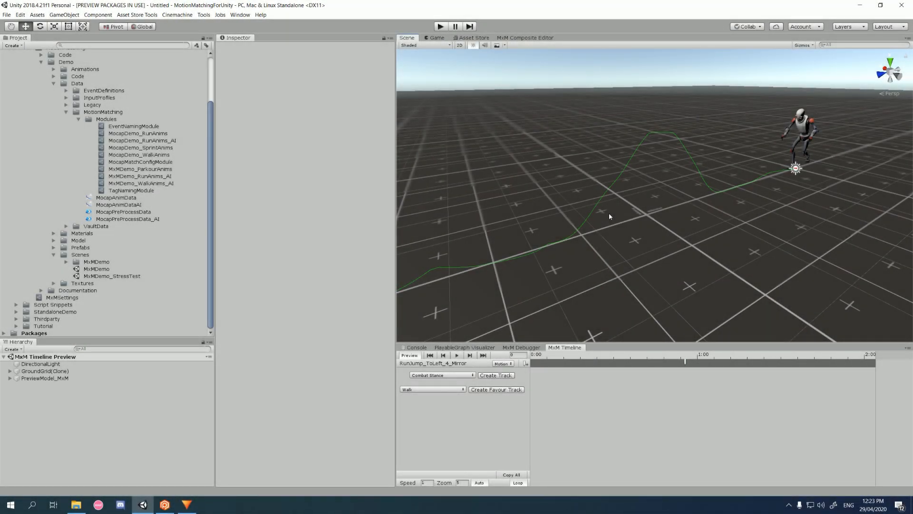
Step: Select the VaultOver_Long event in RunJump_ToLeft_4_Mirror and move the playhead to about 0.81 s
middle_drag(613, 237, 634, 242)
drag(603, 364, 670, 361)
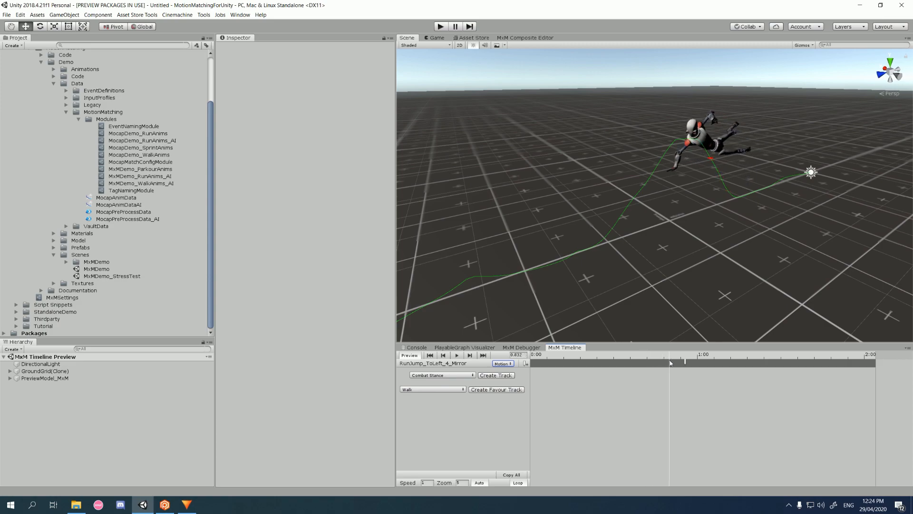
click(687, 362)
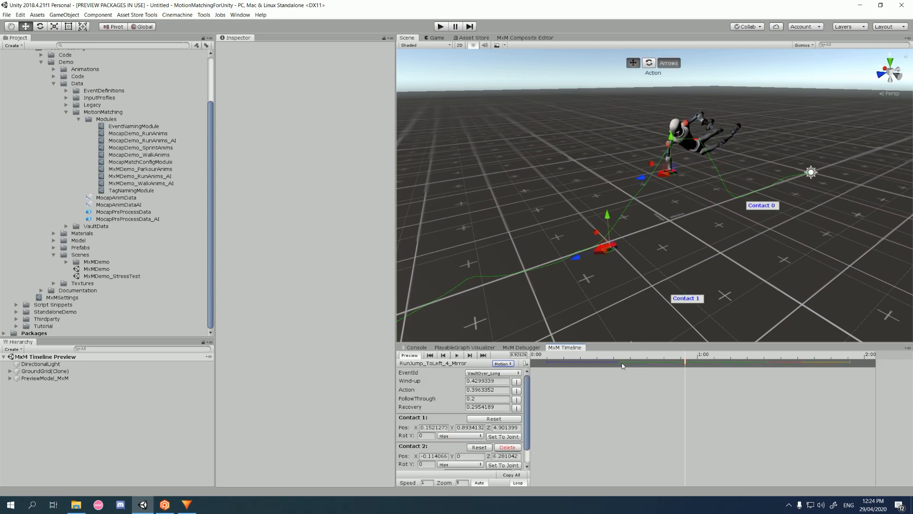
mouse_move(666, 360)
mouse_down()
mouse_move(590, 360)
mouse_move(686, 367)
mouse_move(619, 356)
mouse_move(670, 356)
mouse_move(591, 356)
mouse_move(691, 356)
mouse_move(666, 364)
mouse_up()
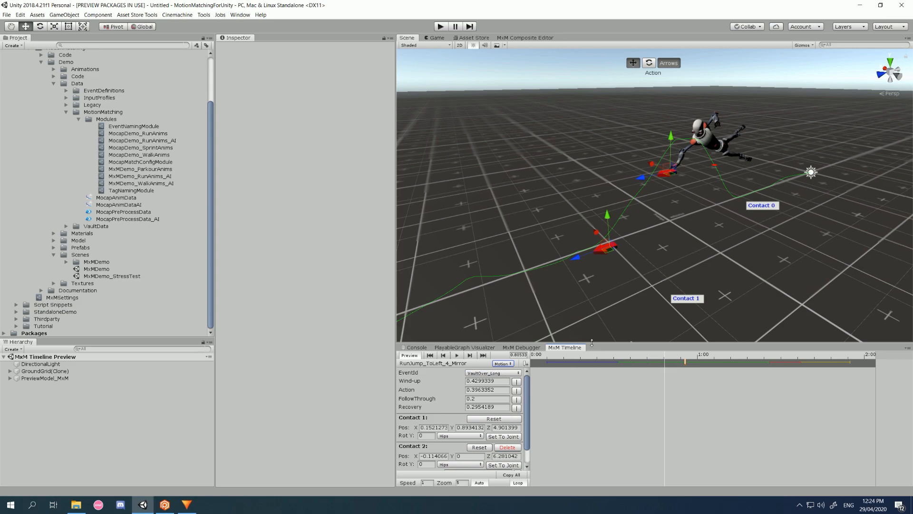
Step: Enlarge the timeline area and switch the track display from Motion Matching to Utility
drag(591, 343, 590, 309)
click(500, 329)
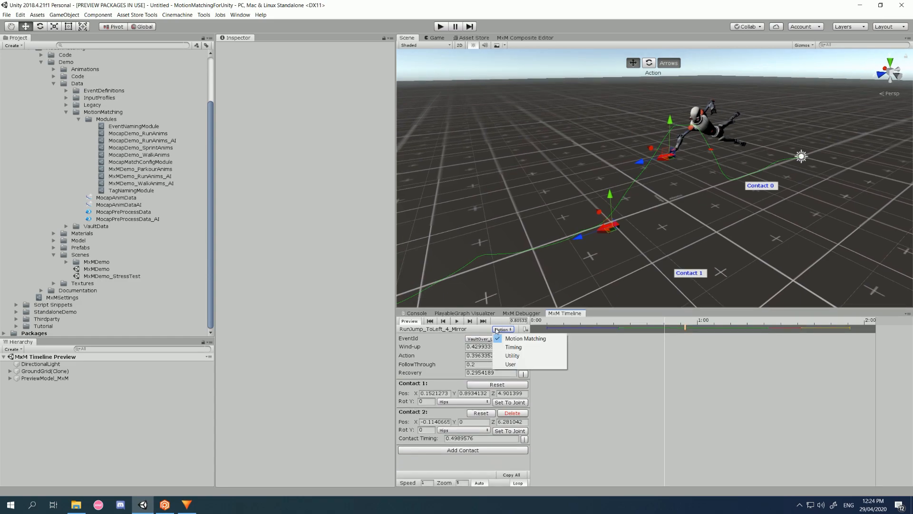
click(513, 355)
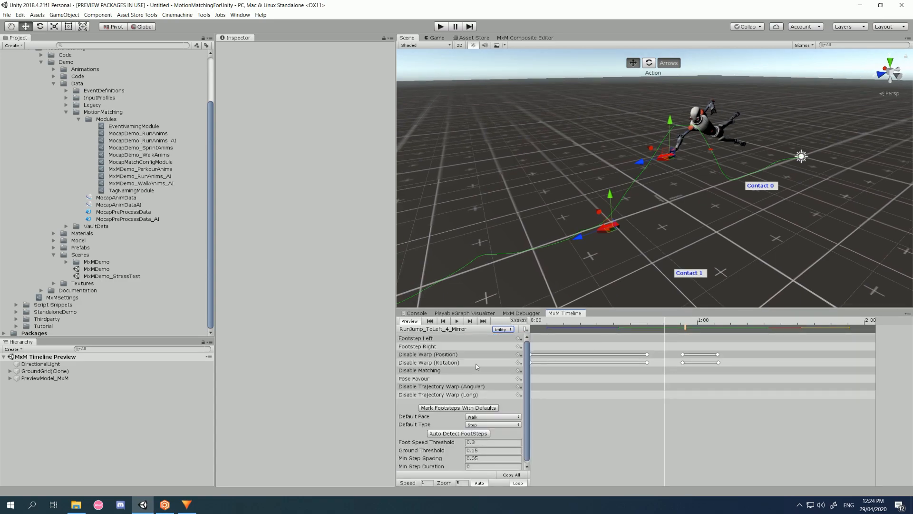
drag(585, 308, 583, 297)
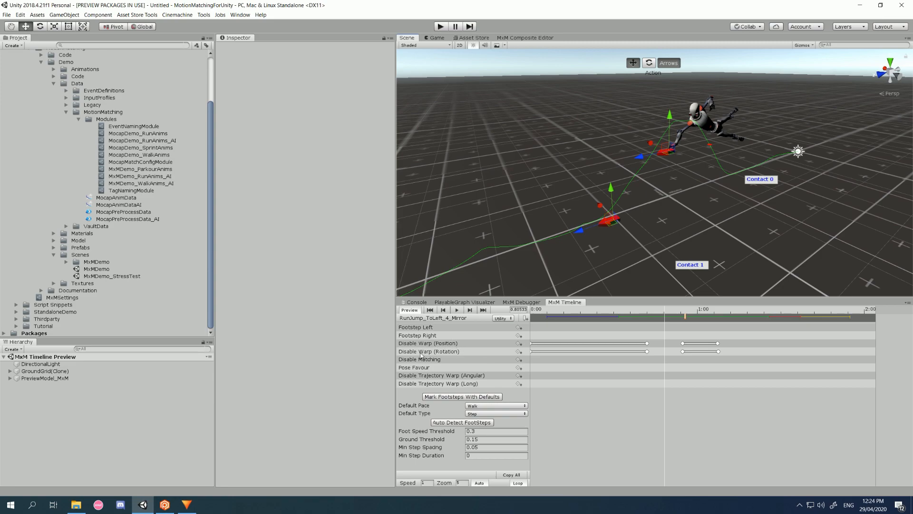
Step: Shorten the first Disable Warp (Position) and Disable Warp (Rotation) ranges to end slightly earlier, and scrub through the vault
mouse_move(638, 319)
mouse_down()
mouse_move(545, 315)
mouse_move(648, 314)
mouse_move(640, 313)
mouse_up()
drag(646, 346, 641, 352)
drag(640, 312, 722, 327)
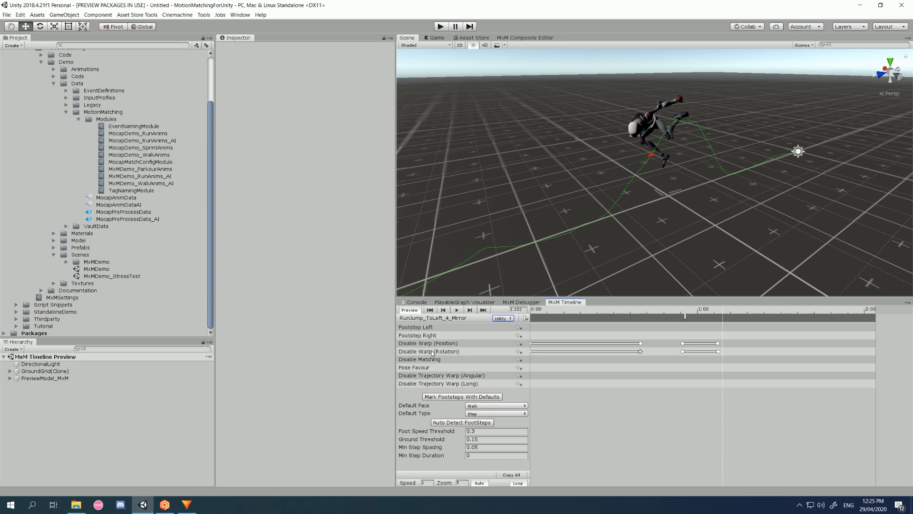
drag(558, 318, 616, 318)
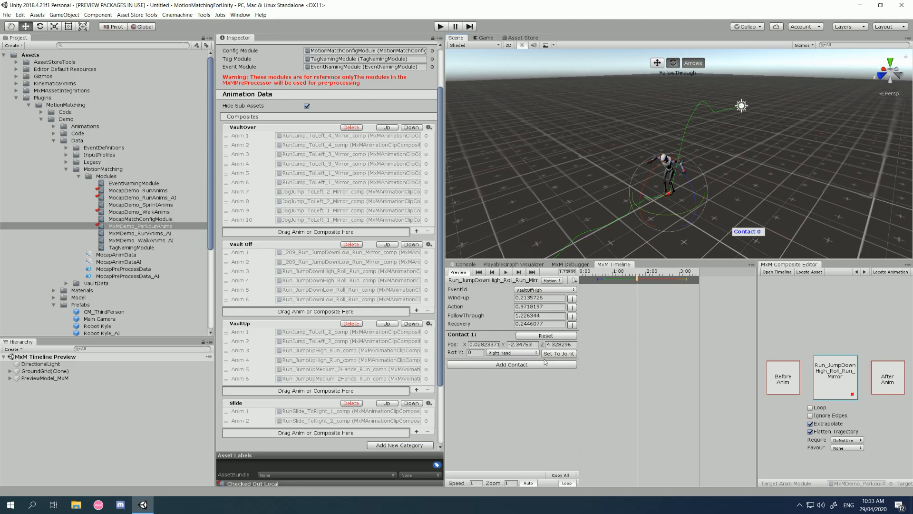
Step: Close the MxM Composite Editor and expand the EventDefinitions folder with the Modules folder collapsed
right_click(799, 265)
click(820, 281)
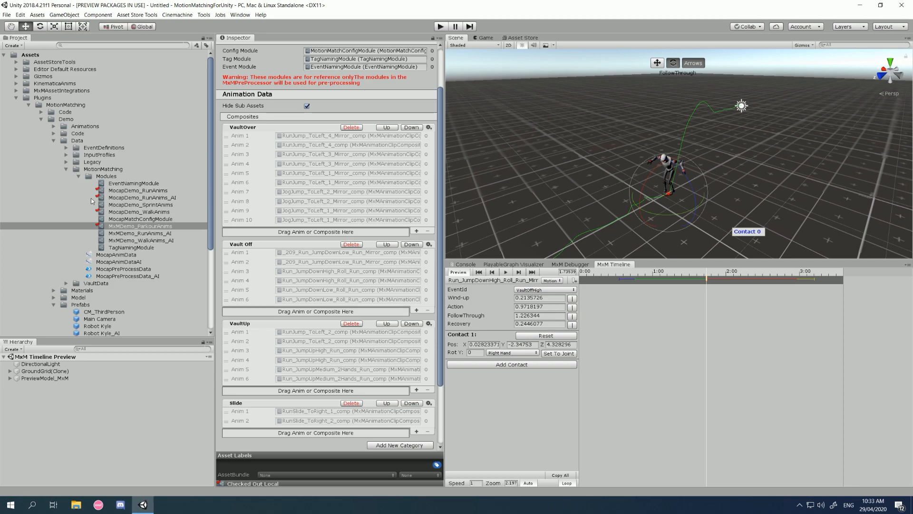
click(78, 177)
click(67, 147)
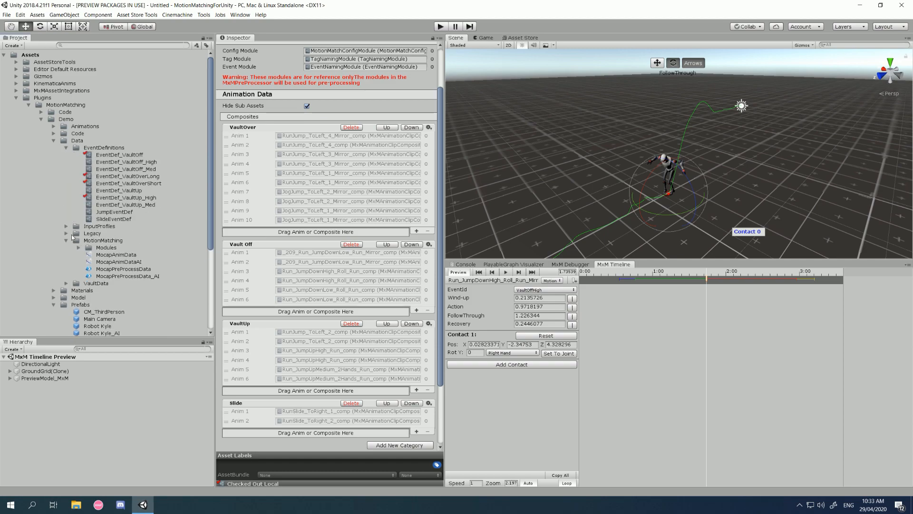
Step: Collapse the MotionMatching data folder and examine the Priority and Num Contacts to Match settings of EventDef_VaultOff
click(66, 240)
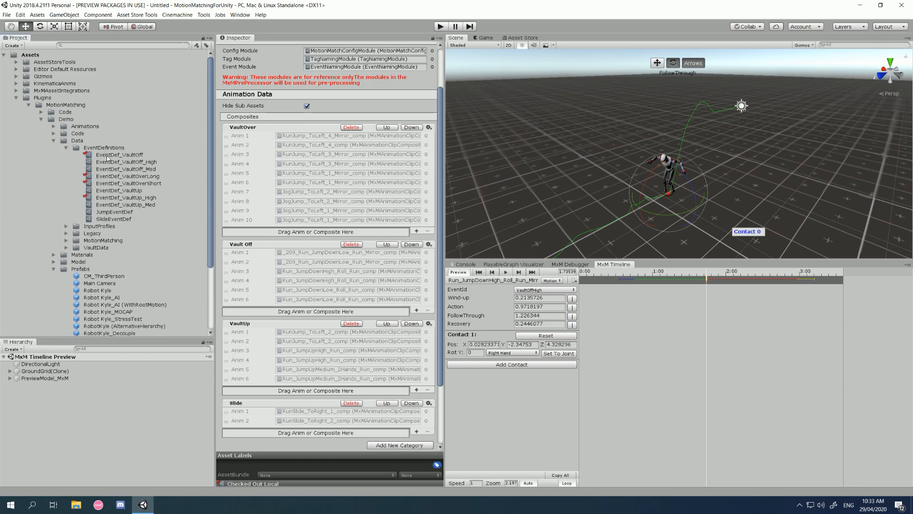
click(107, 157)
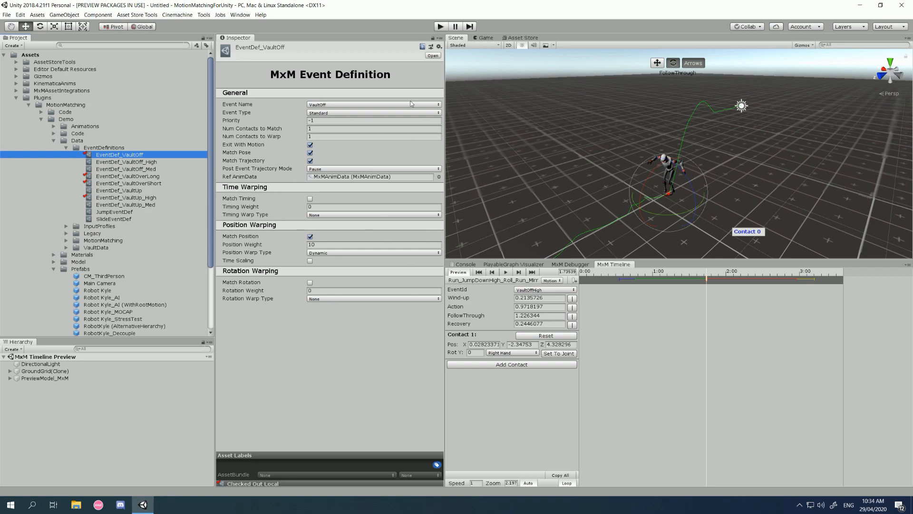
click(338, 121)
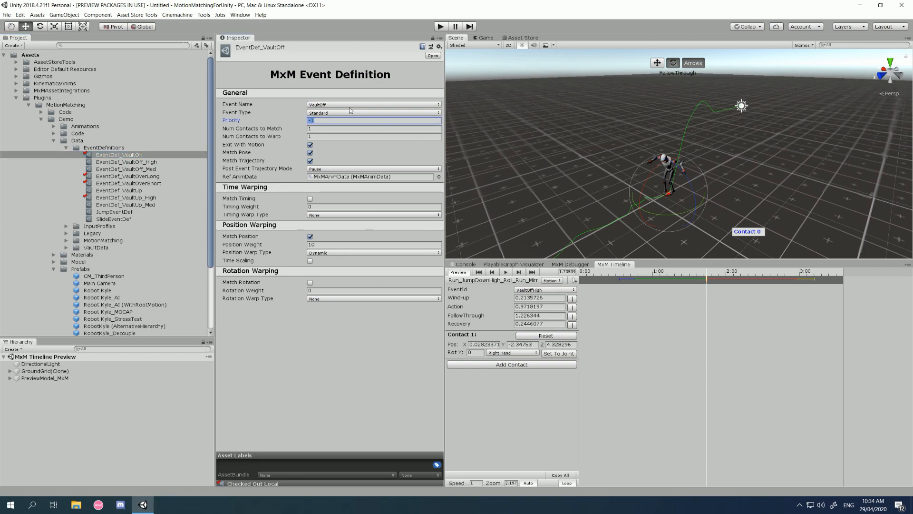
click(329, 128)
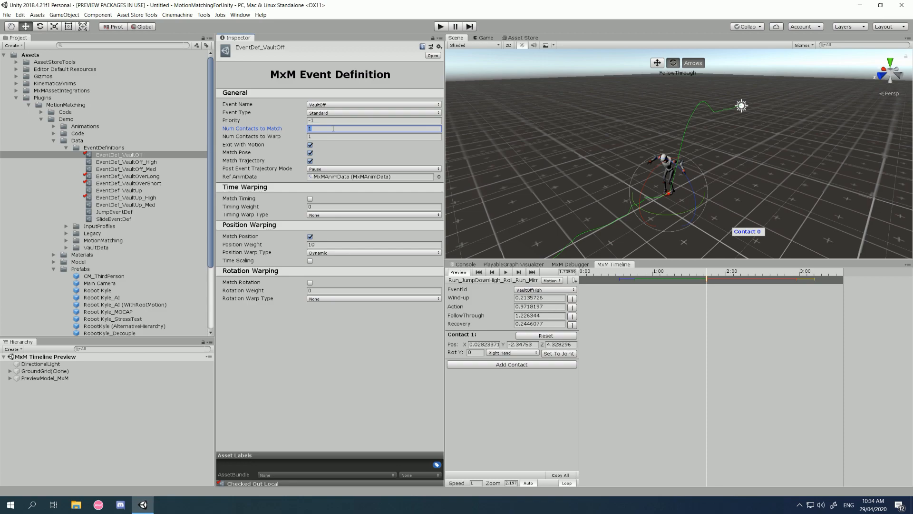
click(326, 129)
drag(325, 128, 290, 131)
mouse_move(669, 201)
middle_down()
mouse_move(697, 182)
mouse_move(676, 196)
middle_up()
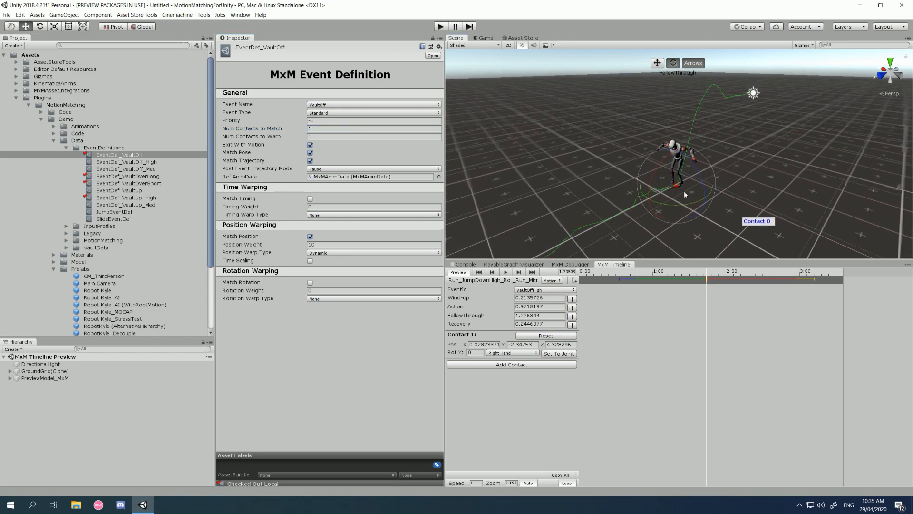
right_drag(684, 191, 669, 196)
middle_drag(698, 183, 678, 191)
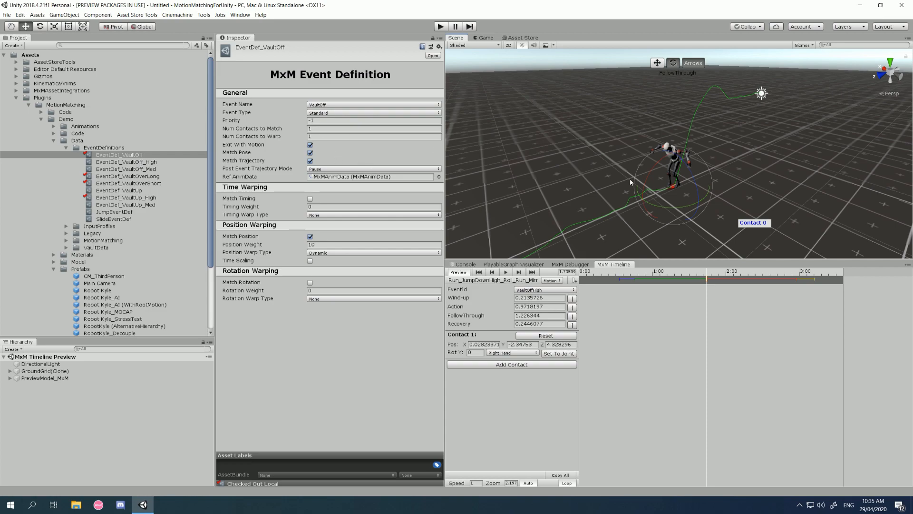
Step: Open the EventDef_VaultOverLong definition and examine its Num Contacts to Match and Num Contacts to Warp settings
click(145, 177)
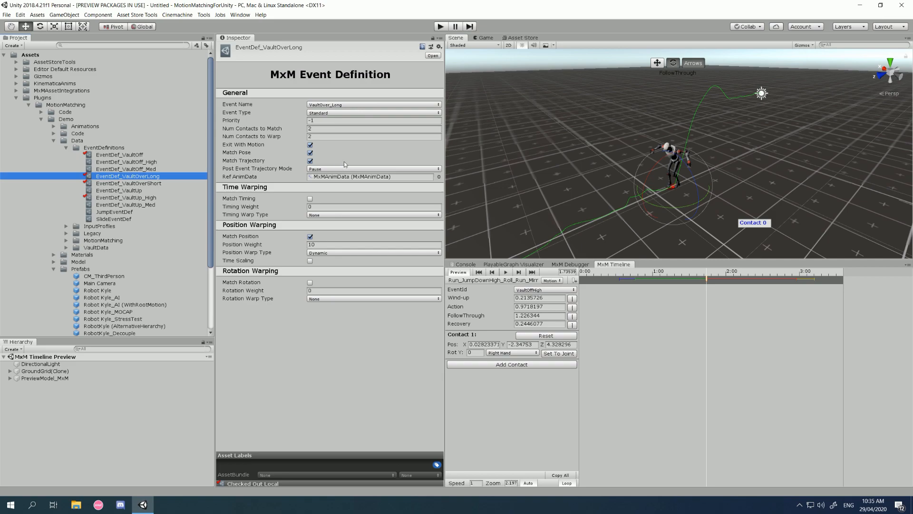
click(317, 129)
click(313, 136)
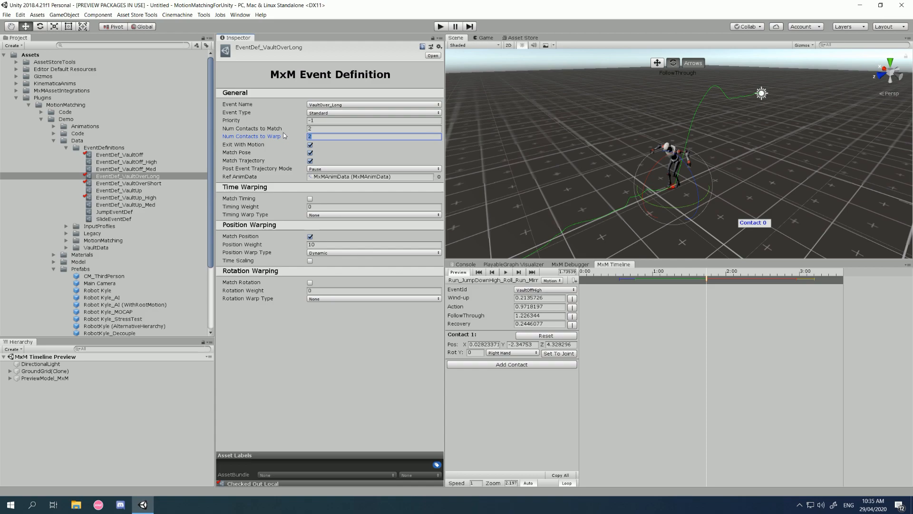
click(310, 128)
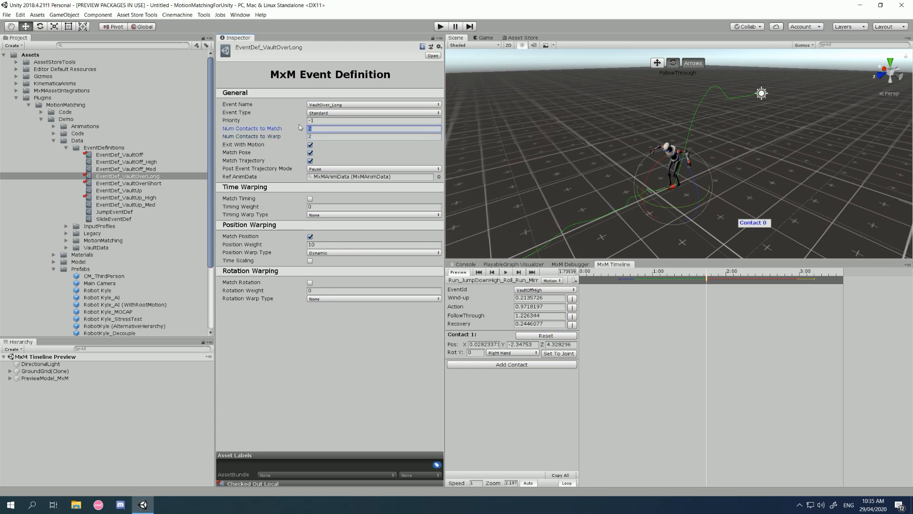
click(315, 136)
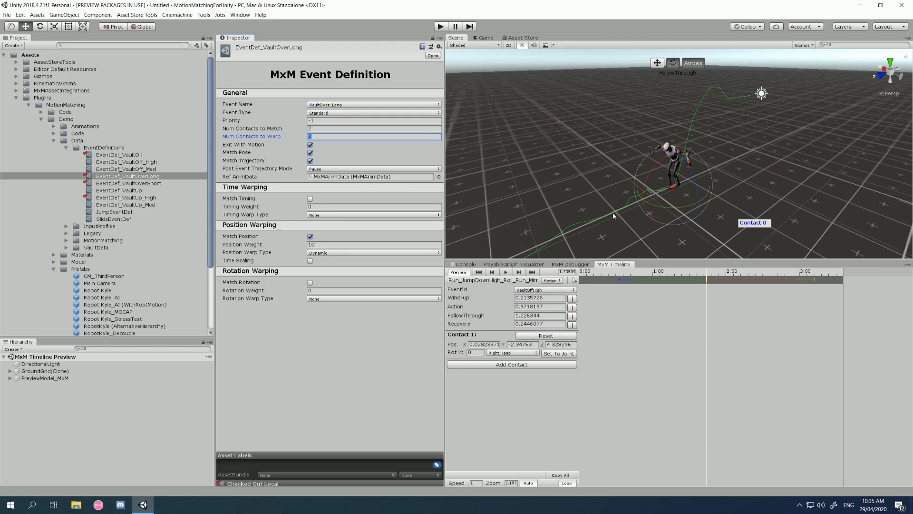
Step: Try 1 for Num Contacts to Warp in EventDef_VaultOverLong and restore it to 2
click(331, 137)
key(shift+Tab)
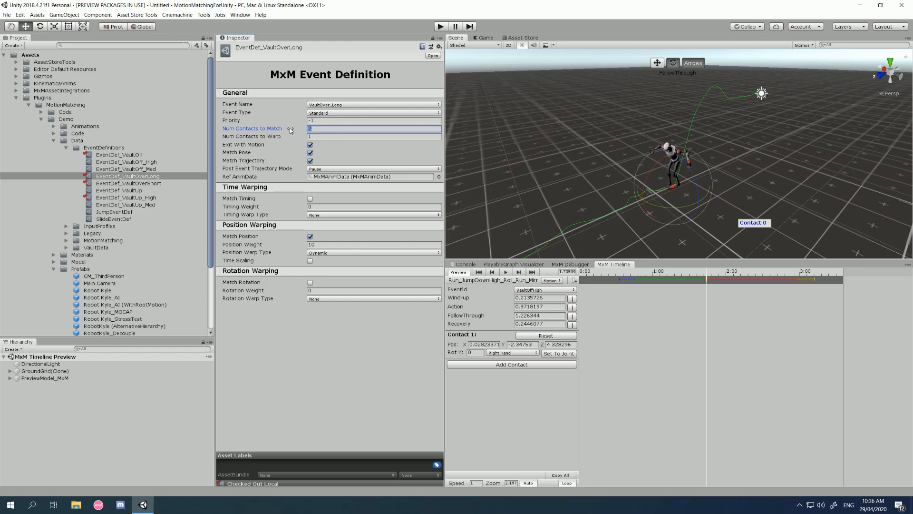
click(320, 136)
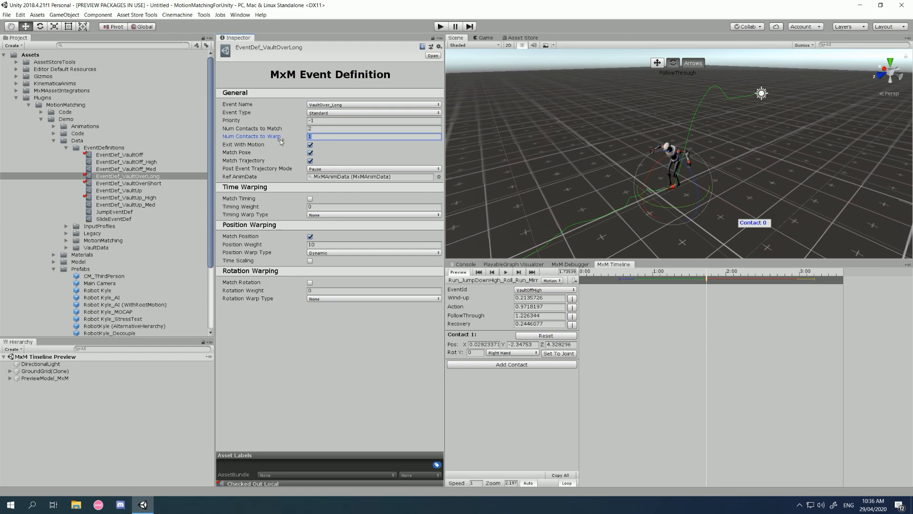
text(2)
drag(327, 138, 288, 138)
drag(316, 138, 296, 139)
Step: Toggle Match Pose and Match Trajectory off and back on to demonstrate the two matching options
click(310, 153)
click(310, 160)
click(310, 153)
click(310, 161)
click(310, 153)
click(311, 161)
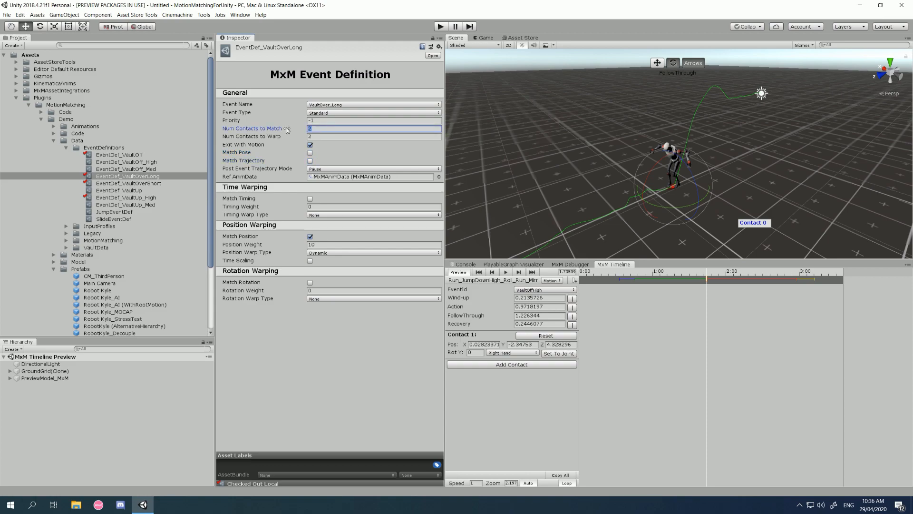
click(310, 152)
click(310, 162)
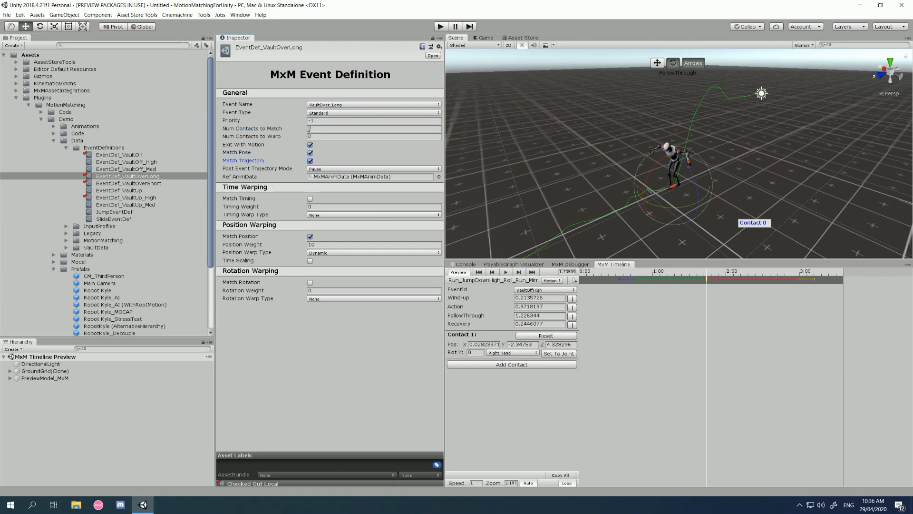
Step: Collapse the General and Time Warping sections of the event definition
click(282, 94)
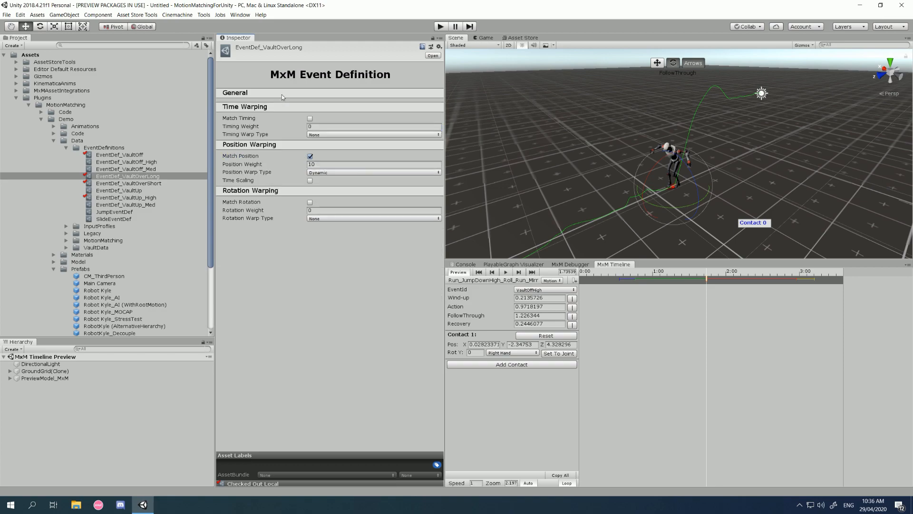
click(258, 108)
click(259, 109)
click(263, 108)
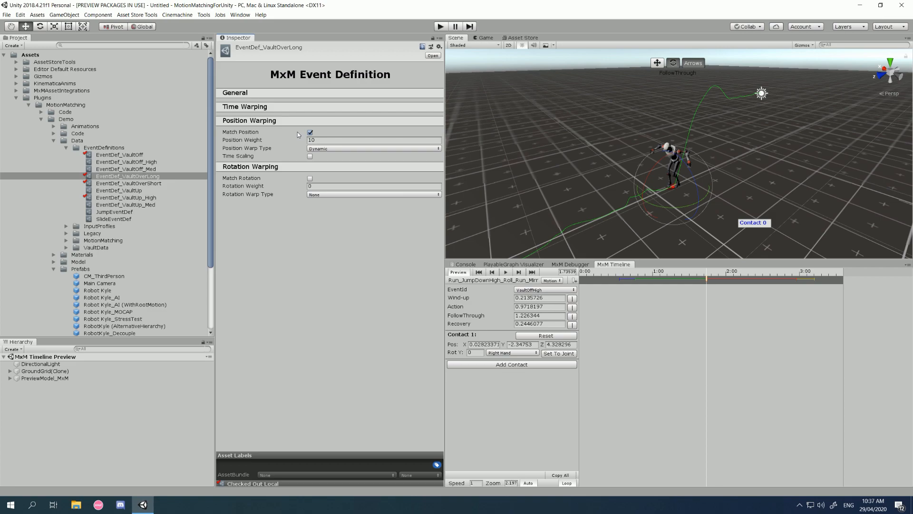
Step: Check the Game view briefly, return to the Scene view and make it taller
click(483, 38)
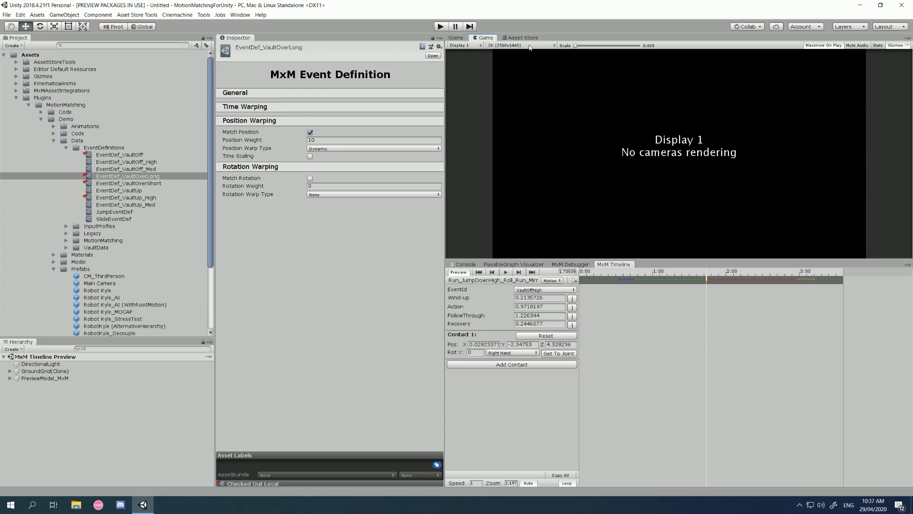
click(458, 38)
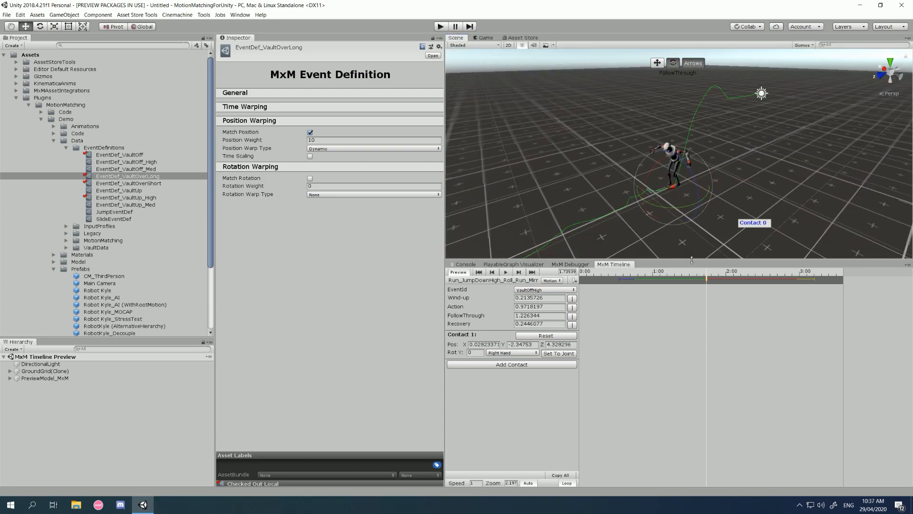
drag(691, 261, 691, 286)
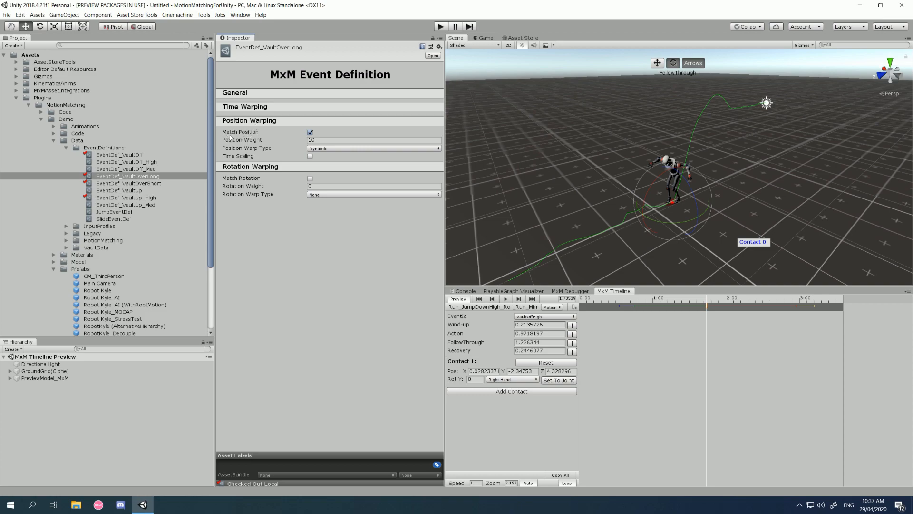
Step: Switch Match Position off, toggle Match Rotation briefly, and glance through the General settings before collapsing them again
click(310, 132)
click(311, 179)
click(310, 179)
click(310, 132)
click(284, 108)
click(304, 108)
click(284, 94)
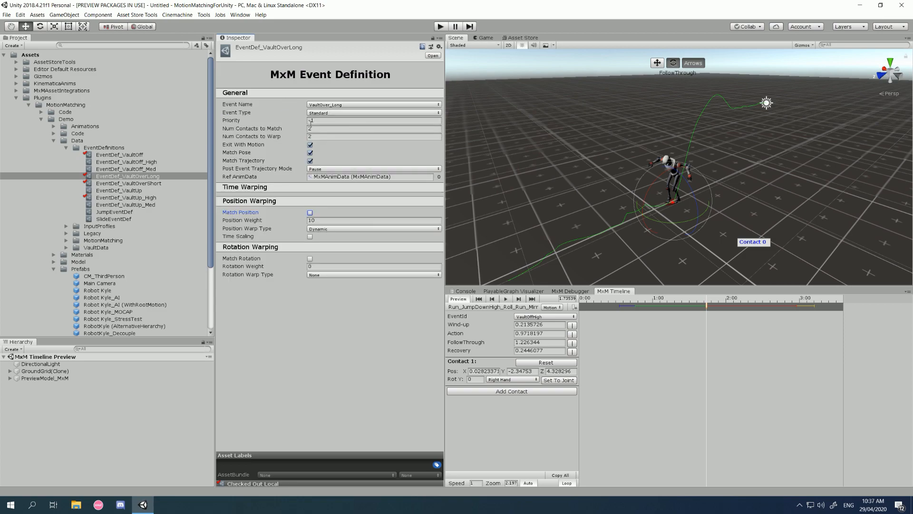
click(300, 93)
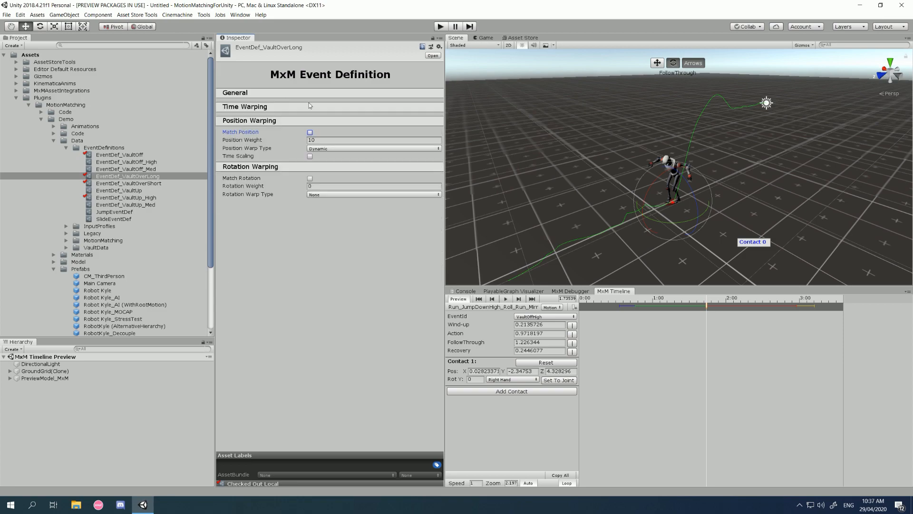
Step: Re-enable Match Position and leave Match Rotation disabled
click(310, 179)
click(310, 132)
click(325, 139)
click(310, 133)
click(311, 133)
Step: Try a Position Weight of 0 and restore it to 10
click(330, 141)
click(339, 141)
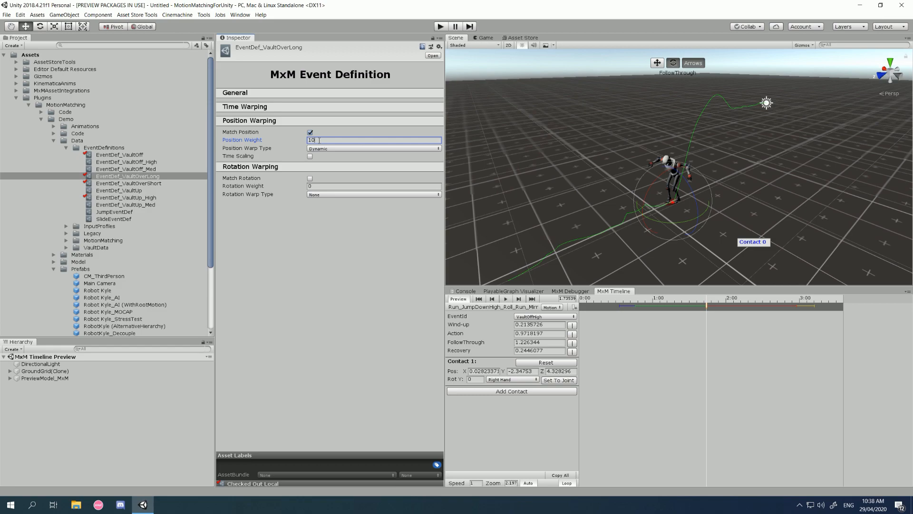
drag(320, 141, 297, 144)
click(322, 140)
drag(321, 140, 277, 144)
text(010)
Step: Try Rotation Weight values of 1 and 0.1, restore it to 0, and compare it with the Position Weight
click(314, 187)
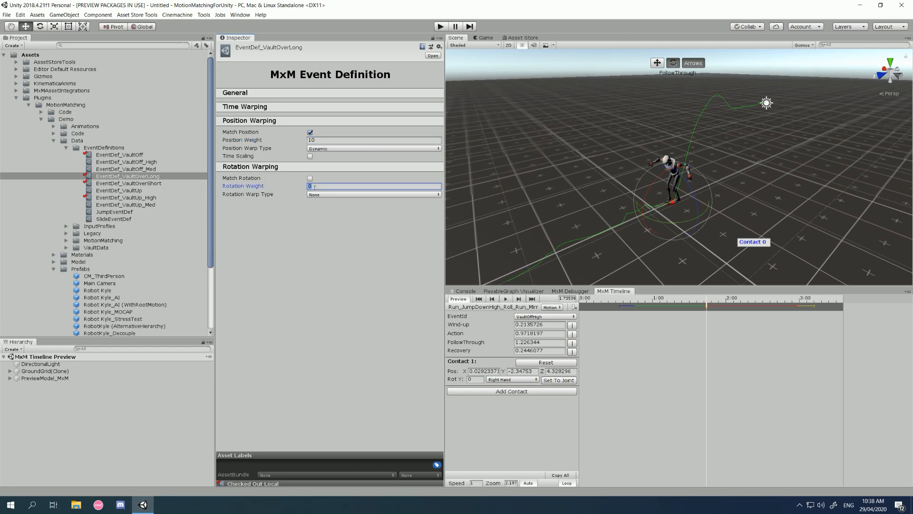
text(1)
key(BackSpace)
text(0.1)
key(BackSpace)
click(319, 139)
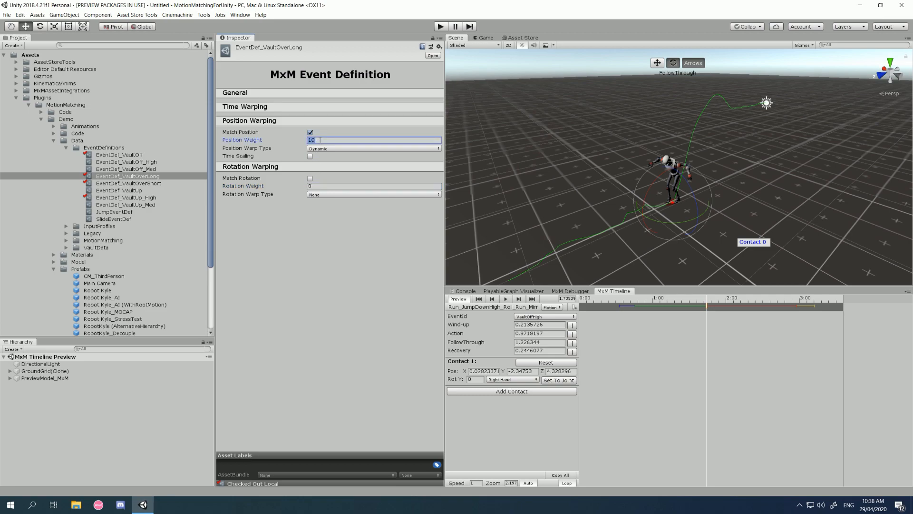
click(319, 186)
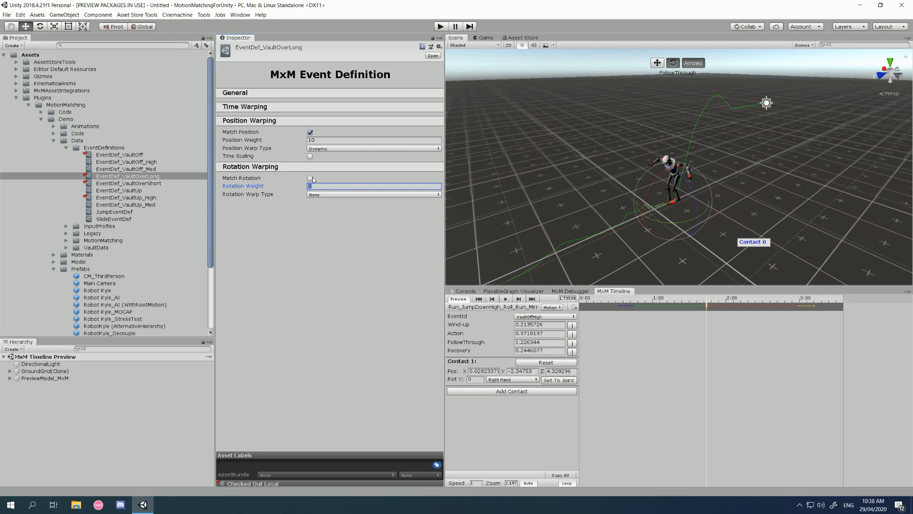
click(313, 141)
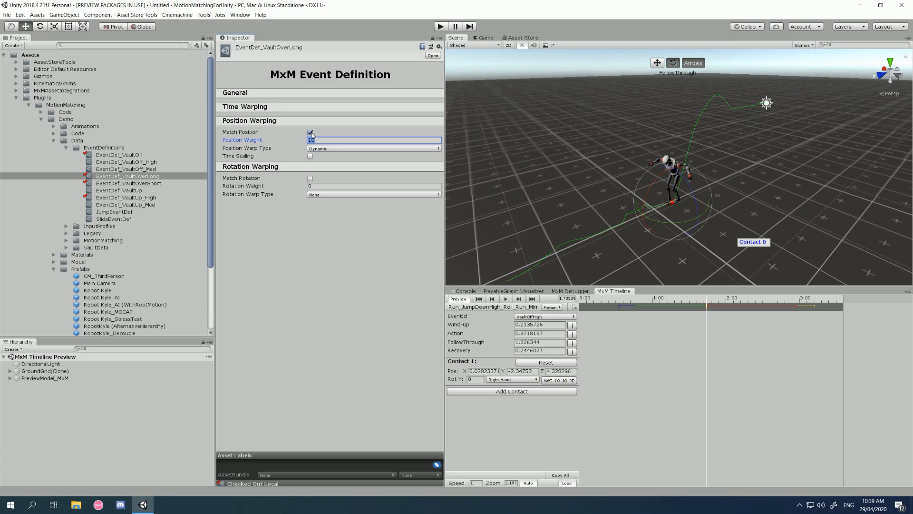
Step: Set the Position Warp Type to None and review the warp type options for position and rotation
click(327, 149)
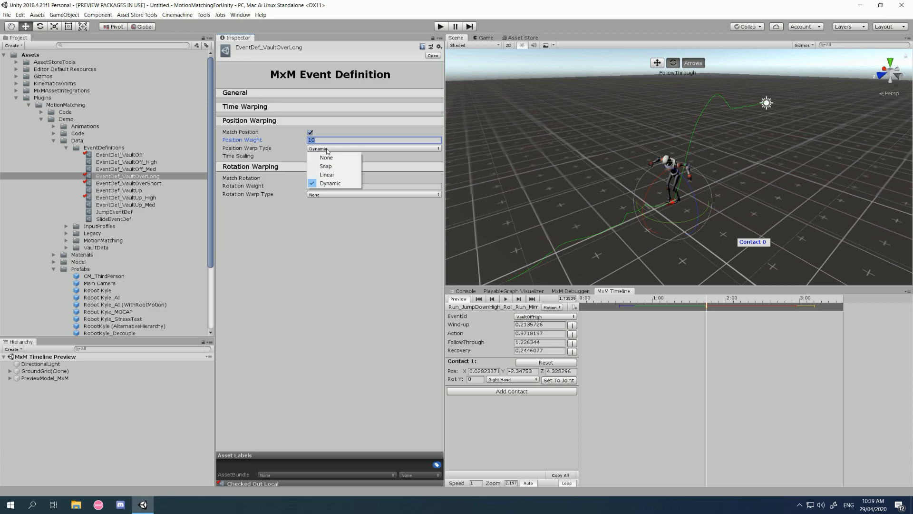
click(327, 158)
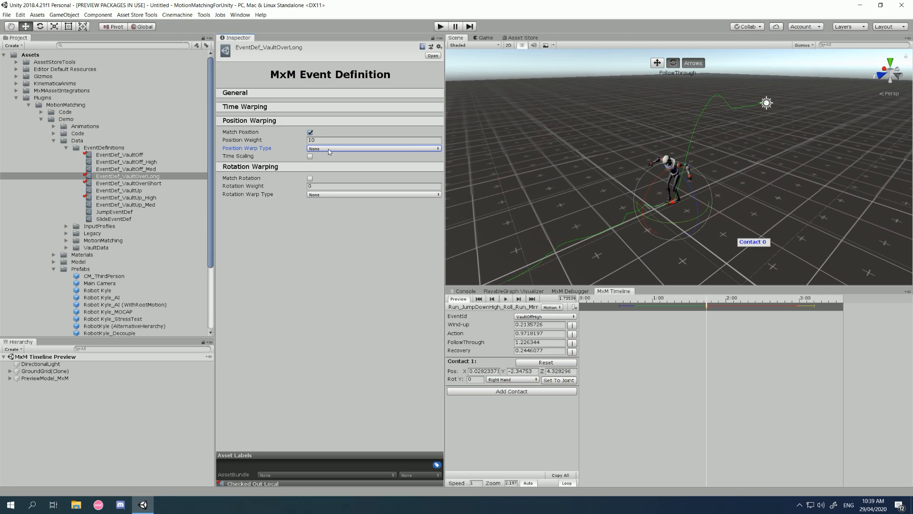
click(323, 196)
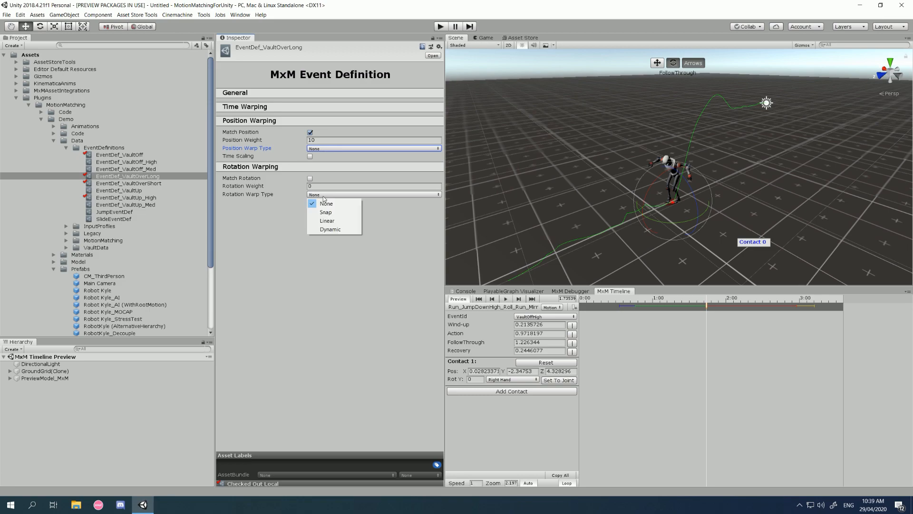
click(330, 153)
click(331, 150)
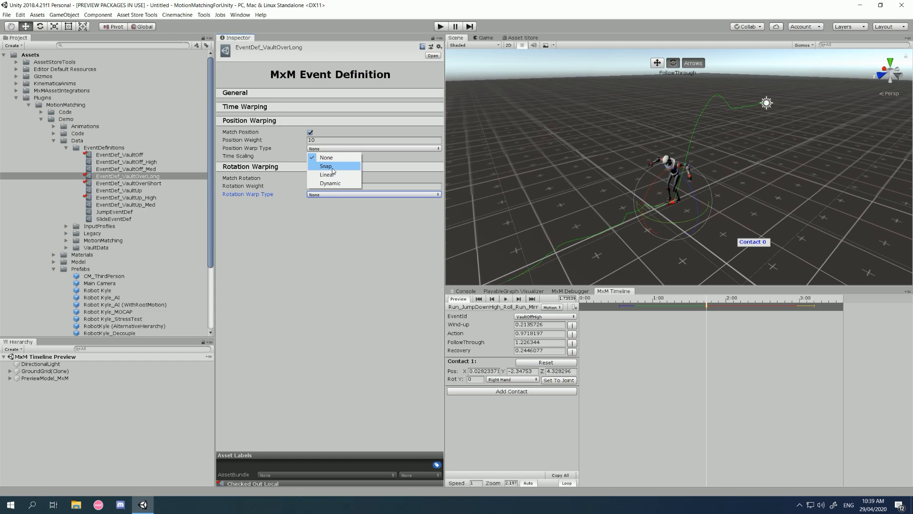
click(338, 222)
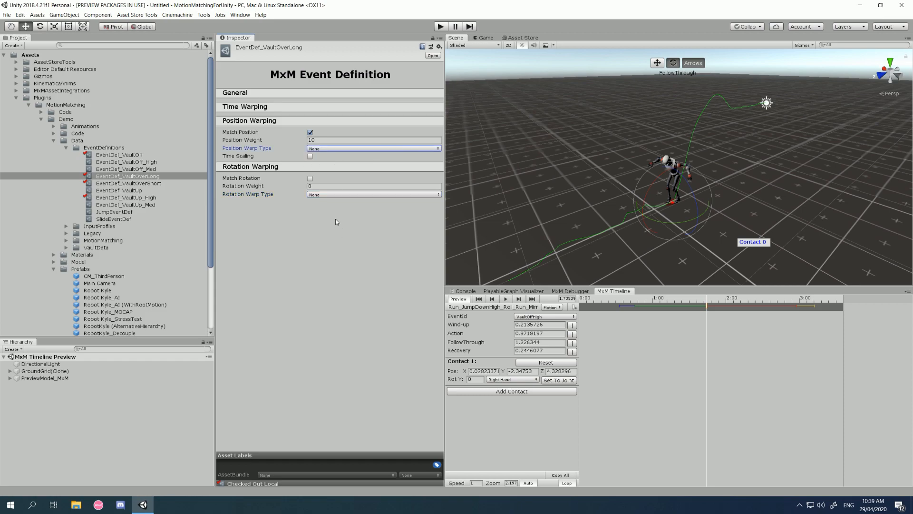
Step: Try Snap as the Rotation Warp Type and return it to None
click(320, 195)
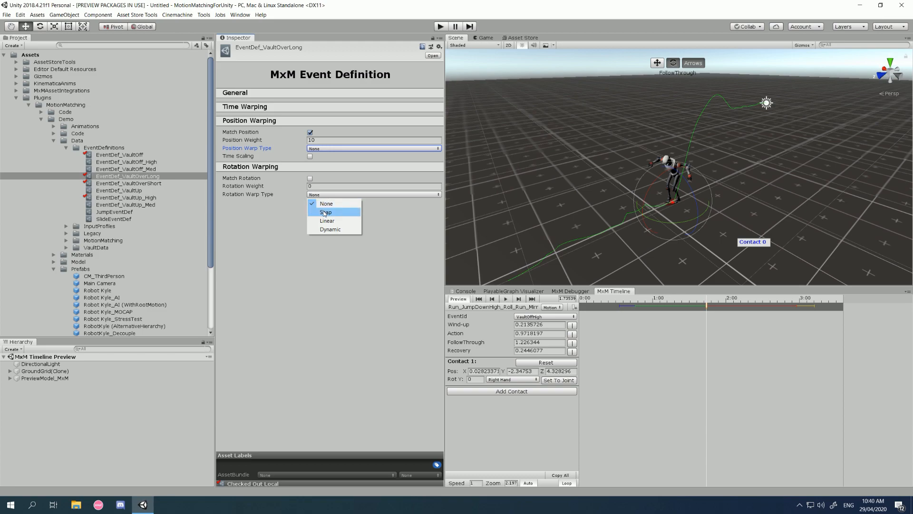
click(326, 212)
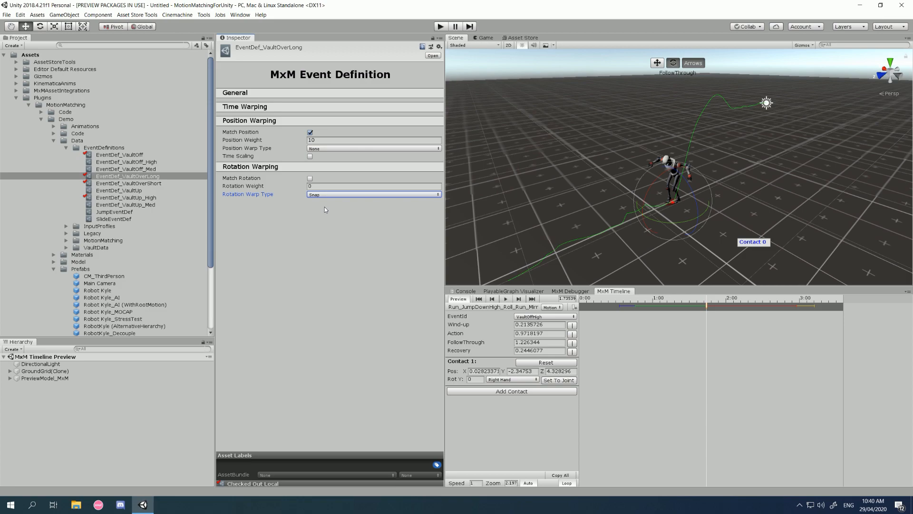
click(329, 195)
click(327, 203)
Step: Review the Position Warp Type options and nudge the MxM Timeline playhead to about 1.75 s
click(325, 149)
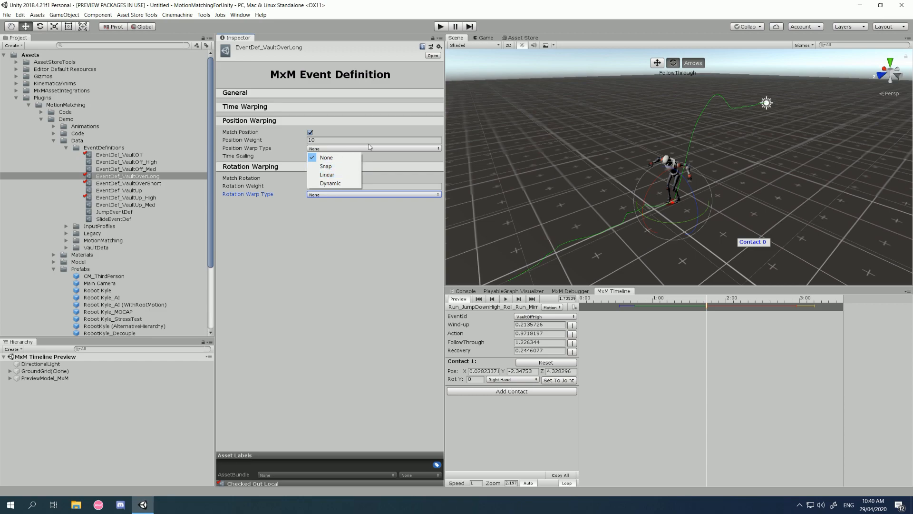
click(710, 301)
mouse_move(707, 301)
mouse_down()
mouse_move(637, 301)
mouse_move(706, 302)
mouse_up()
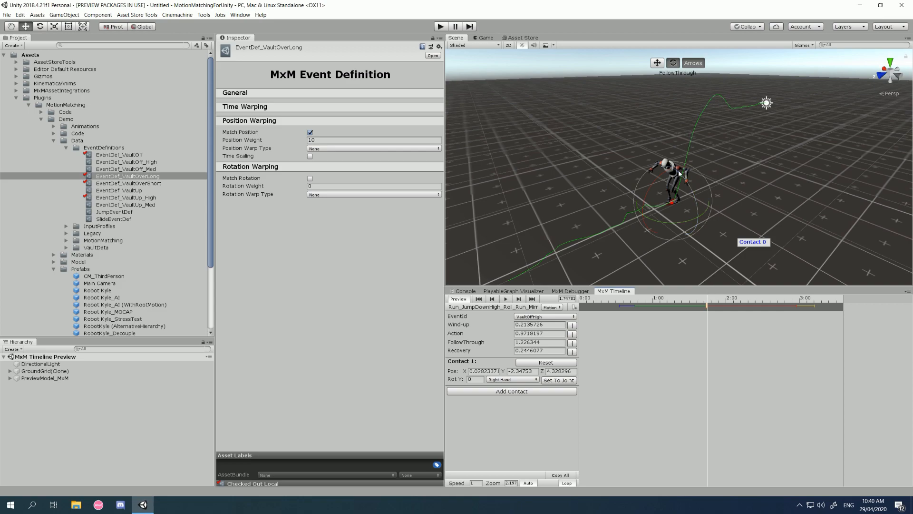
Step: Align the MxM Timeline playhead with the contact marker at about 1.74 s and examine the Position Warp Type options
mouse_move(707, 305)
mouse_down()
mouse_move(648, 304)
mouse_move(707, 310)
mouse_up()
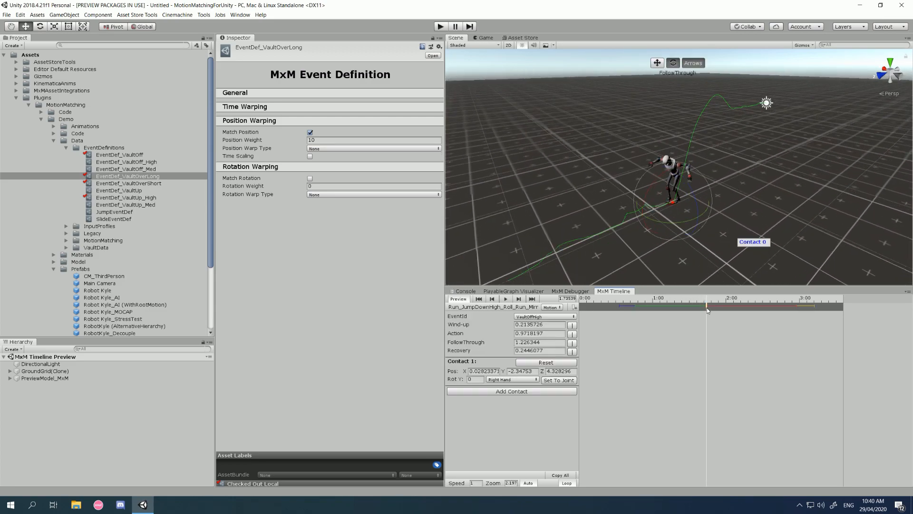
click(350, 149)
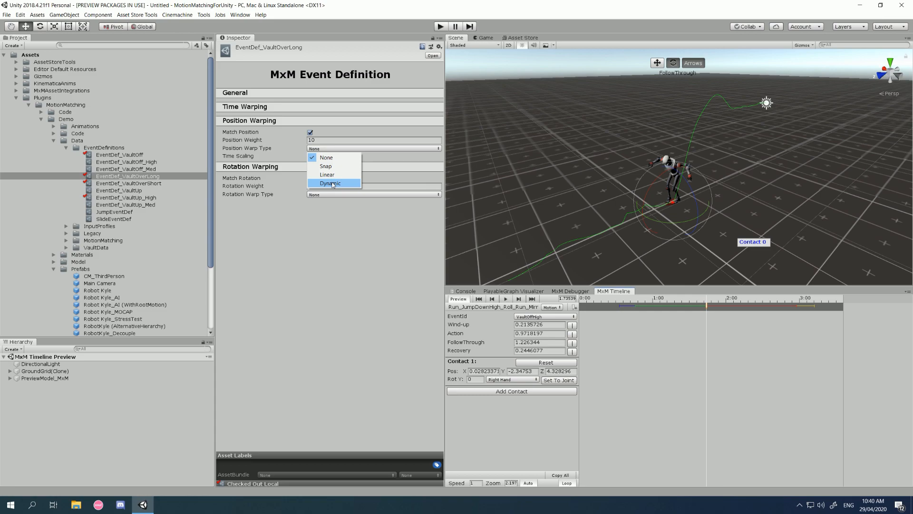
click(713, 300)
drag(706, 301, 708, 309)
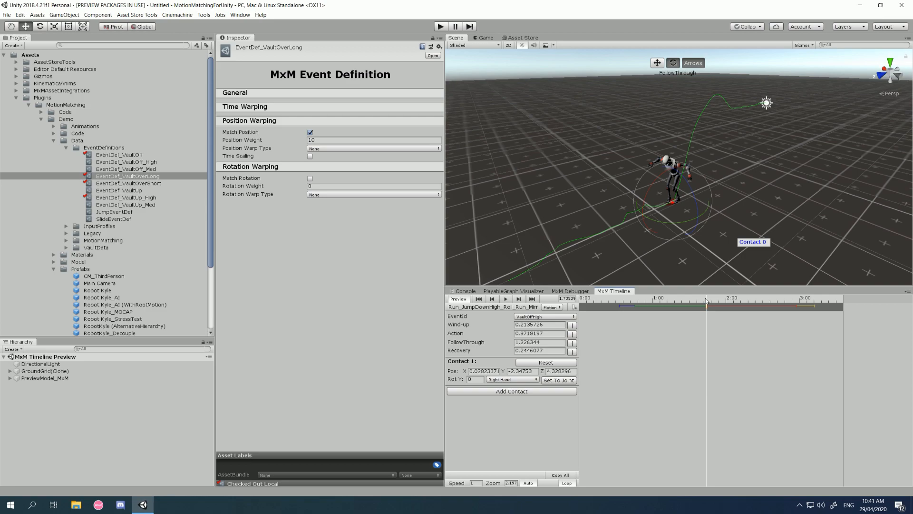
click(708, 308)
click(706, 307)
Step: Try Dynamic and Linear as the Position Warp Type, return it to None, and check the Rotation Warp Type options
click(430, 150)
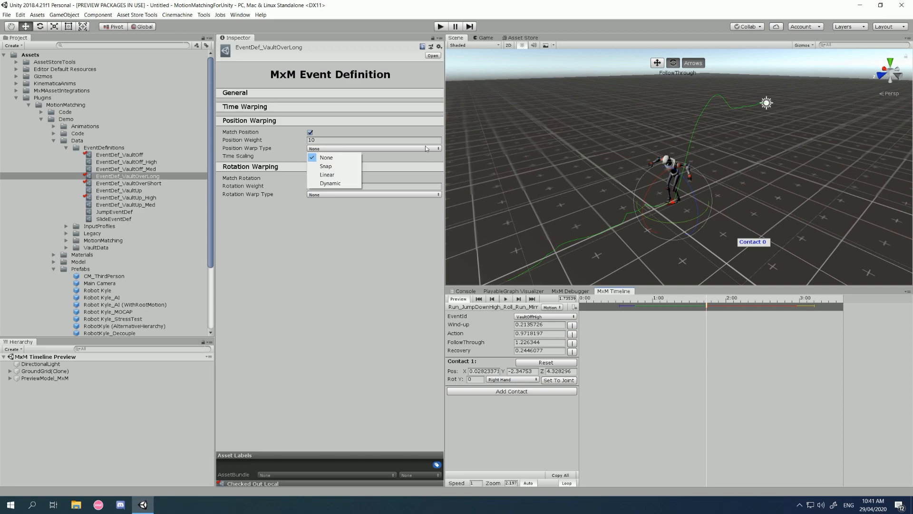
click(330, 184)
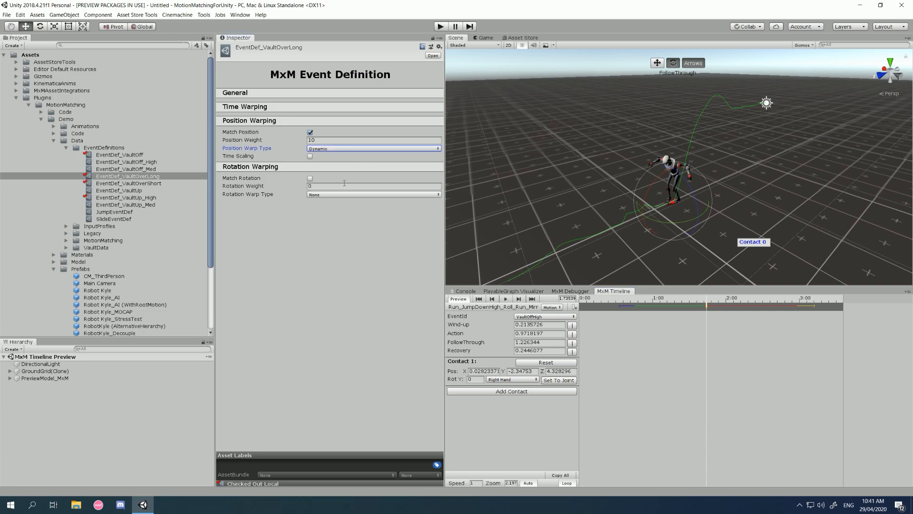
click(325, 148)
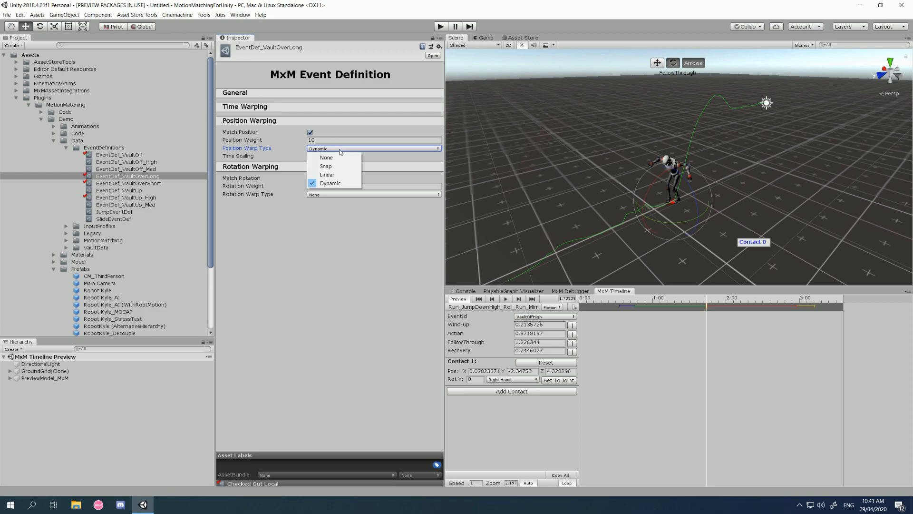
click(333, 175)
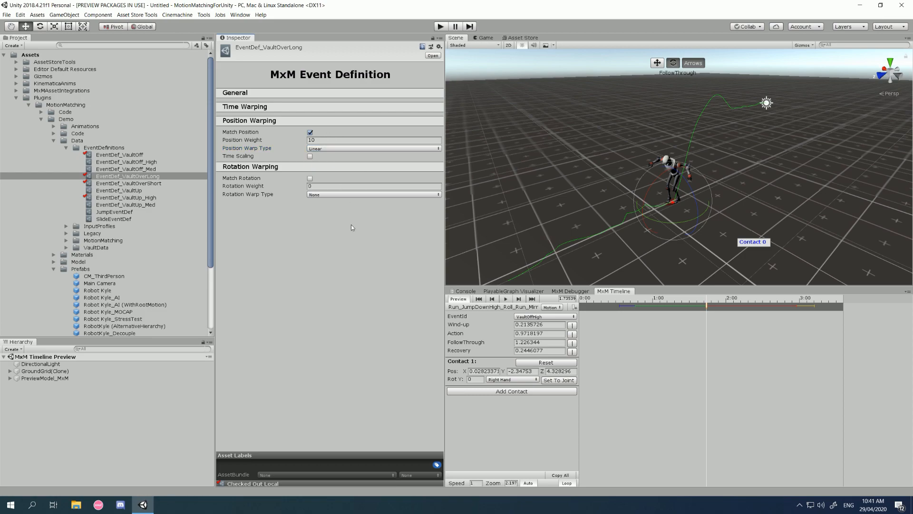
click(352, 149)
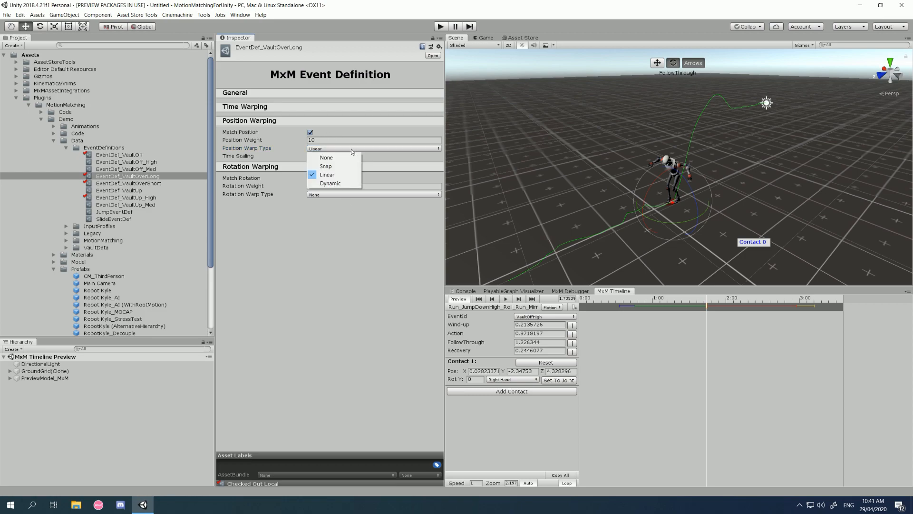
click(339, 183)
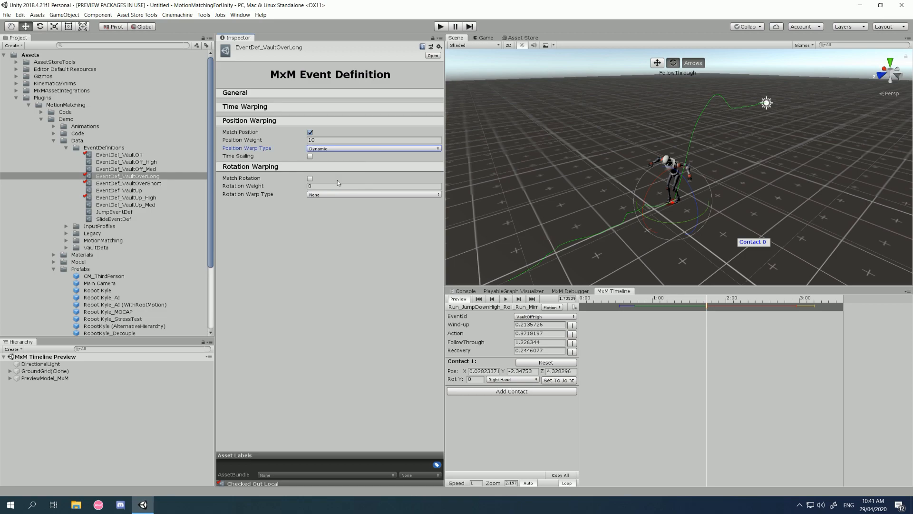
click(331, 148)
click(328, 157)
click(324, 195)
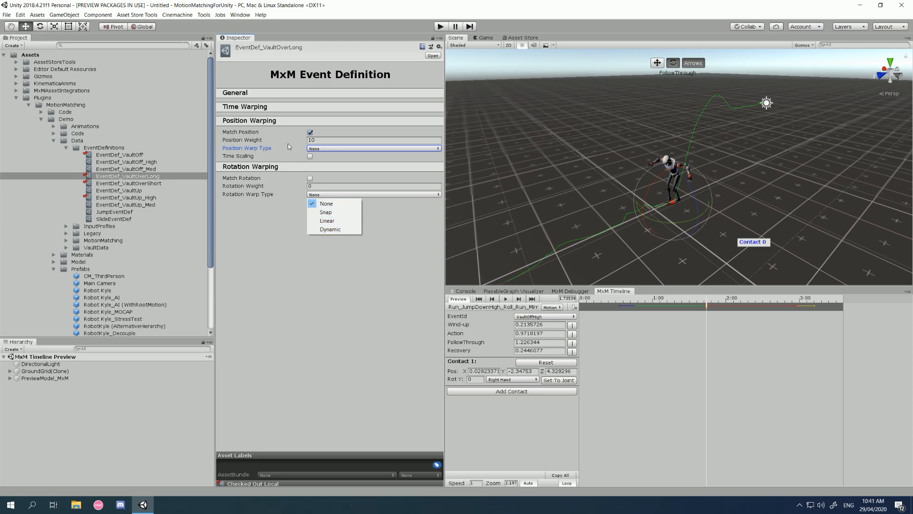
click(329, 156)
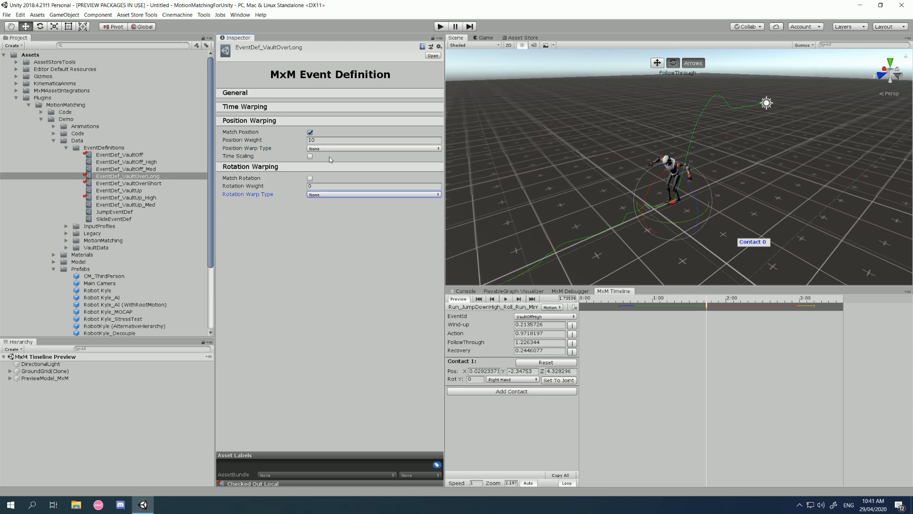
Step: Enable Time Scaling under Position Warping, examine its Contact Count, Min and Max settings, and turn it back off
click(310, 156)
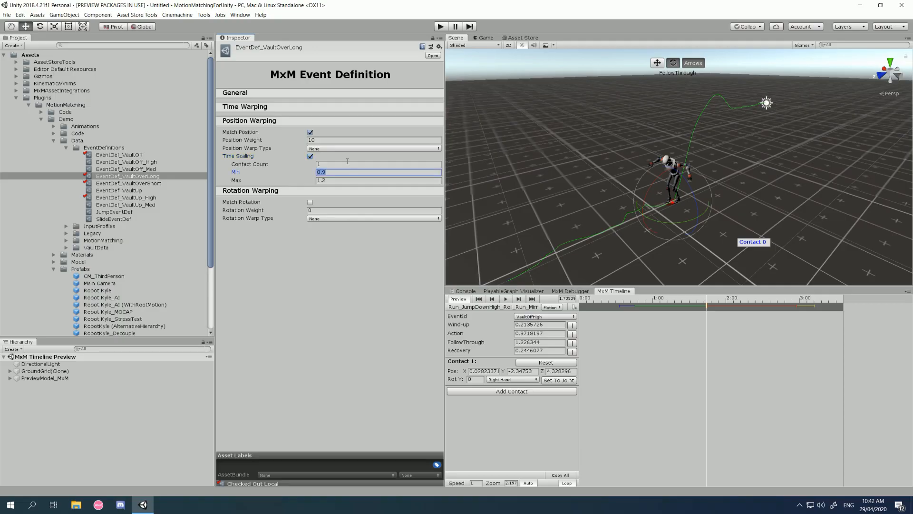
click(344, 163)
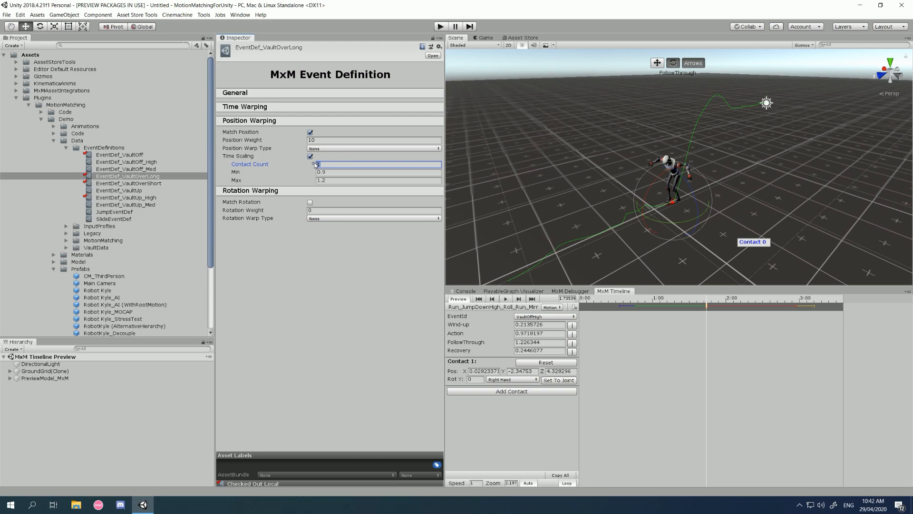
click(328, 172)
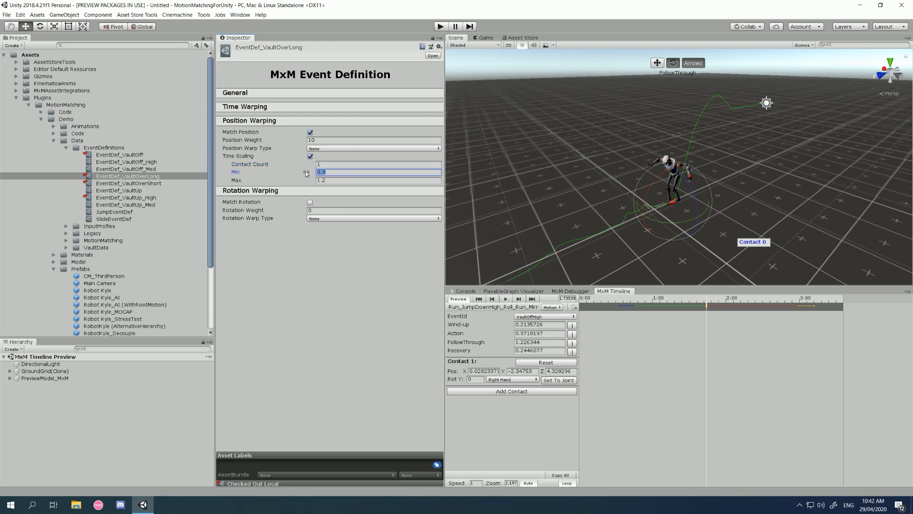
key(Tab)
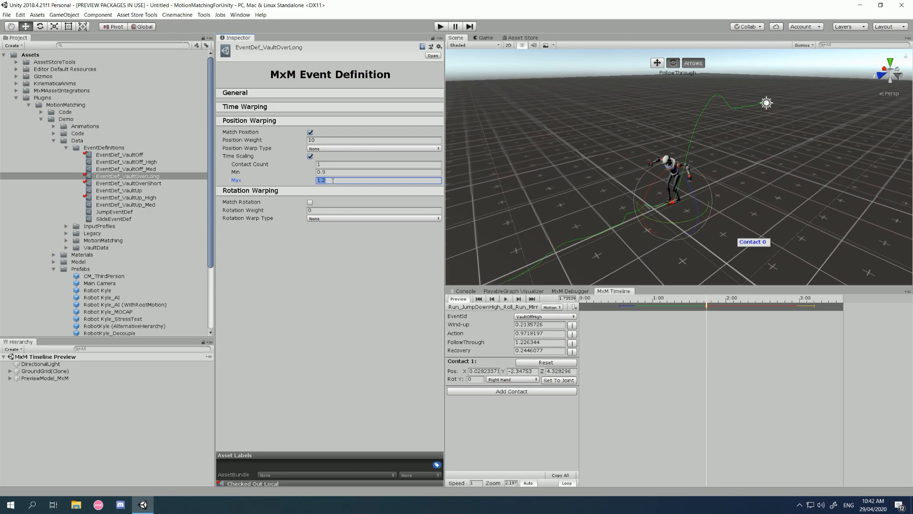
click(334, 175)
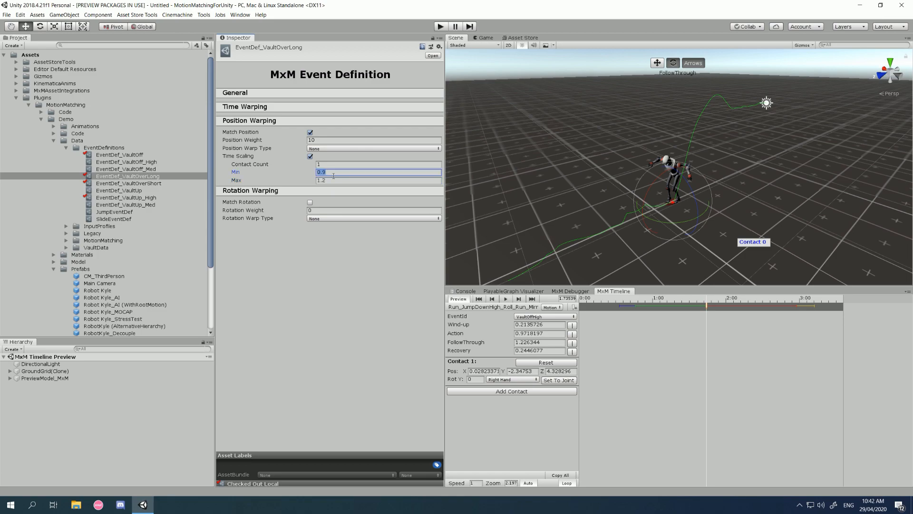
click(333, 165)
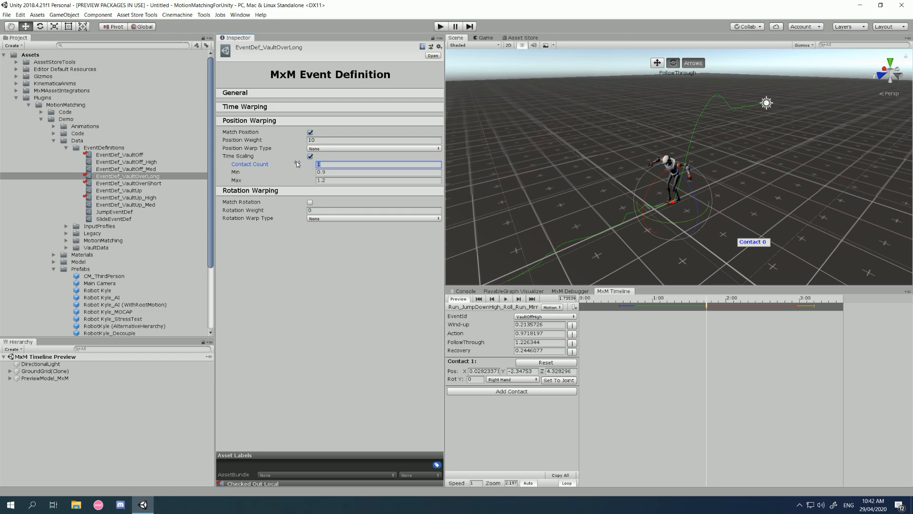
click(328, 172)
click(329, 181)
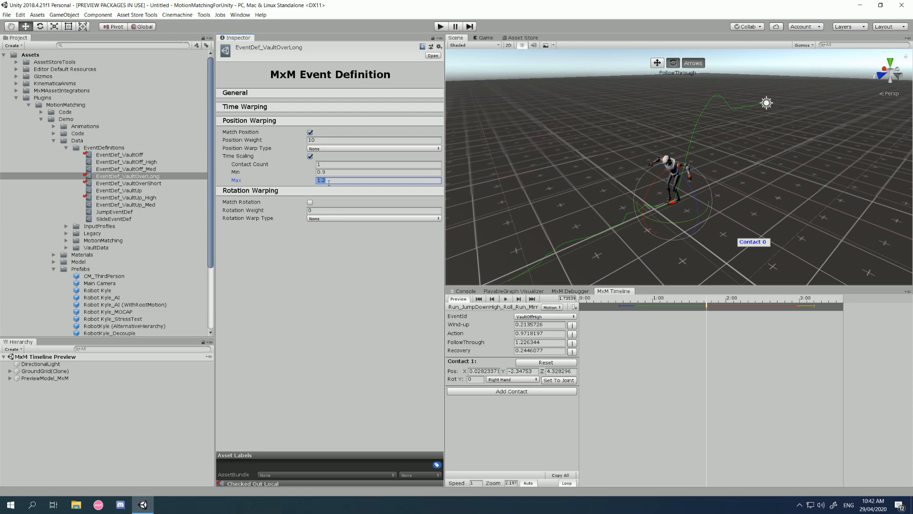
click(310, 157)
click(312, 158)
click(311, 159)
Step: Collapse the Rotation Warping and Position Warping sections and expand the Time Warping section
click(309, 166)
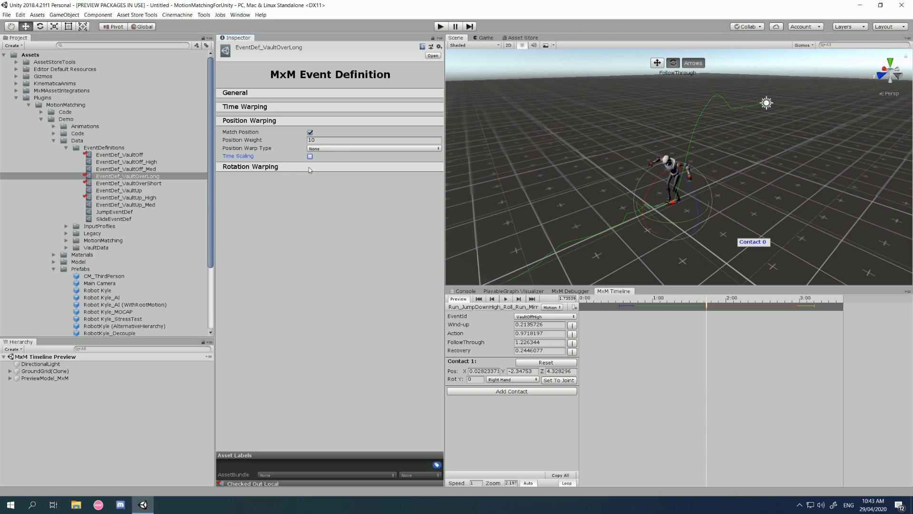
click(309, 167)
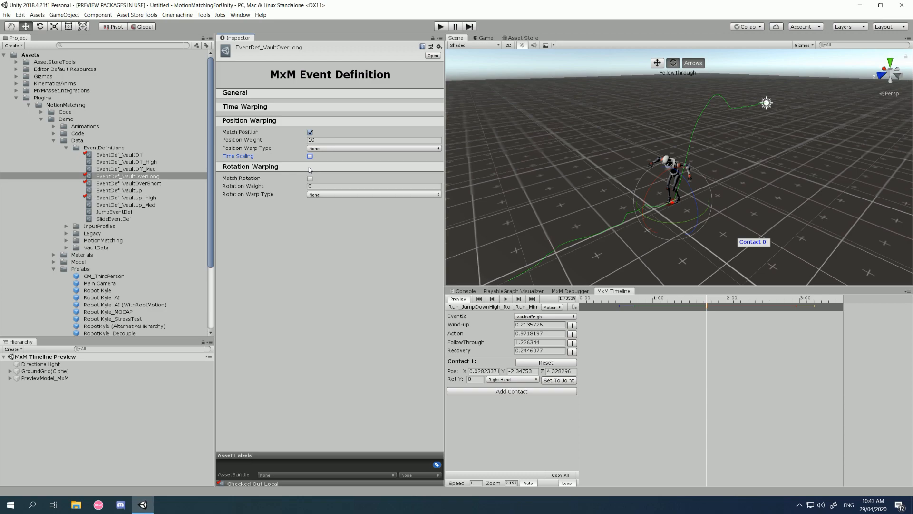
click(310, 166)
click(295, 120)
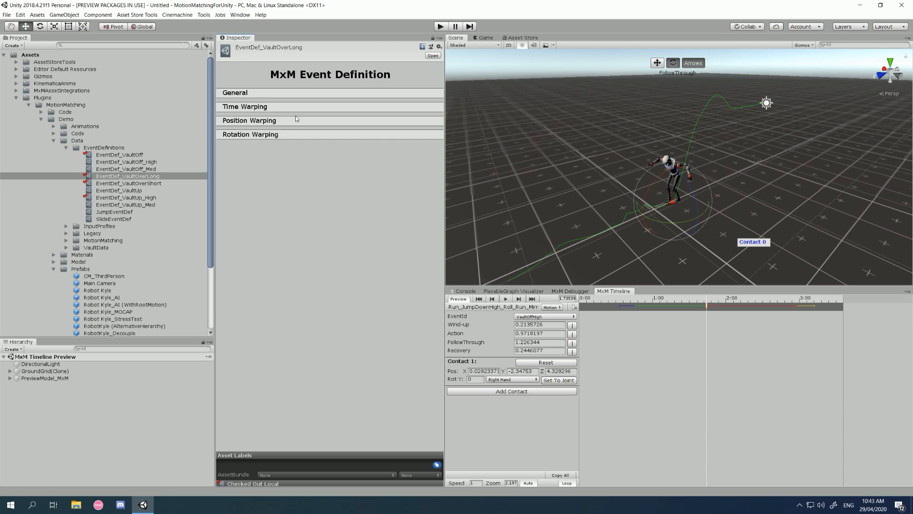
click(298, 107)
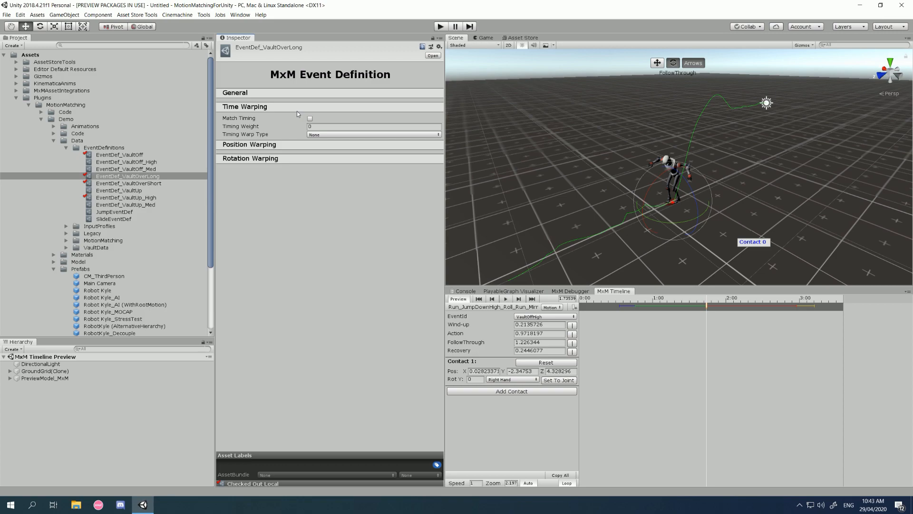
Step: Enable Match Timing for the event definition and set the Timing Weight to 10
click(310, 119)
click(316, 126)
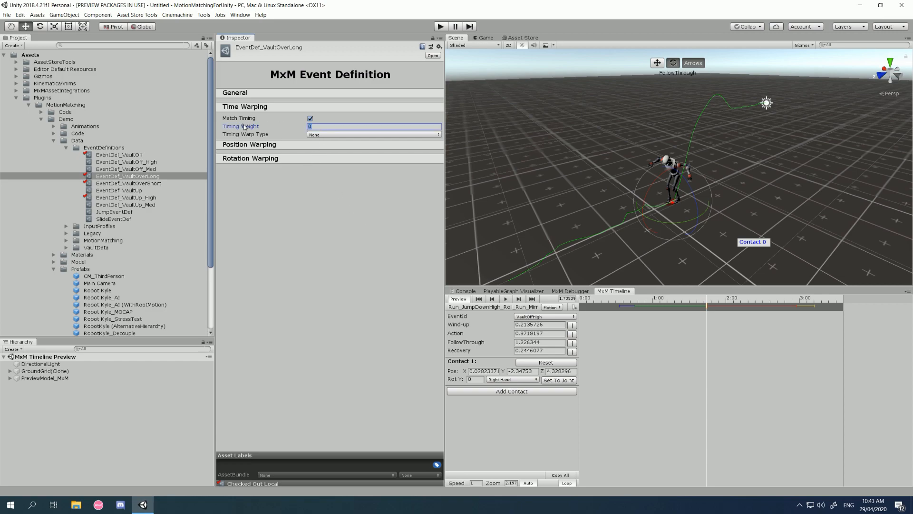
click(311, 119)
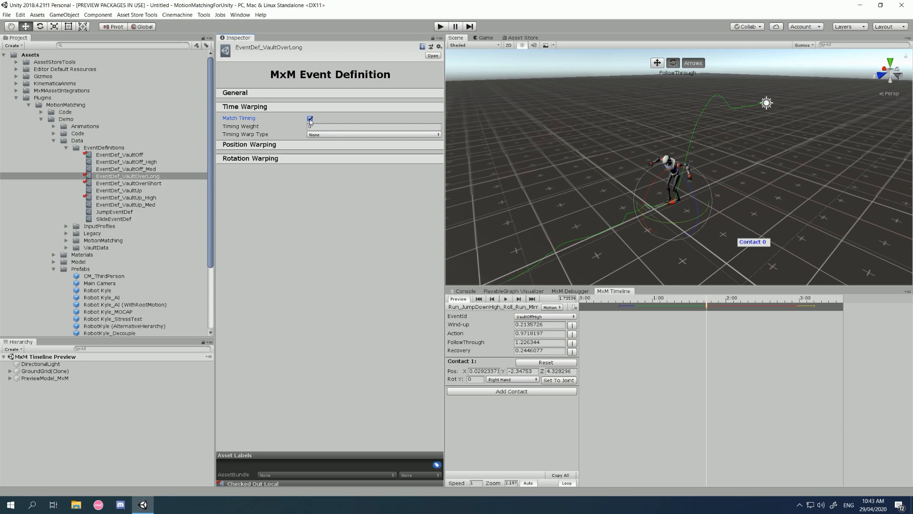
click(312, 127)
text(10)
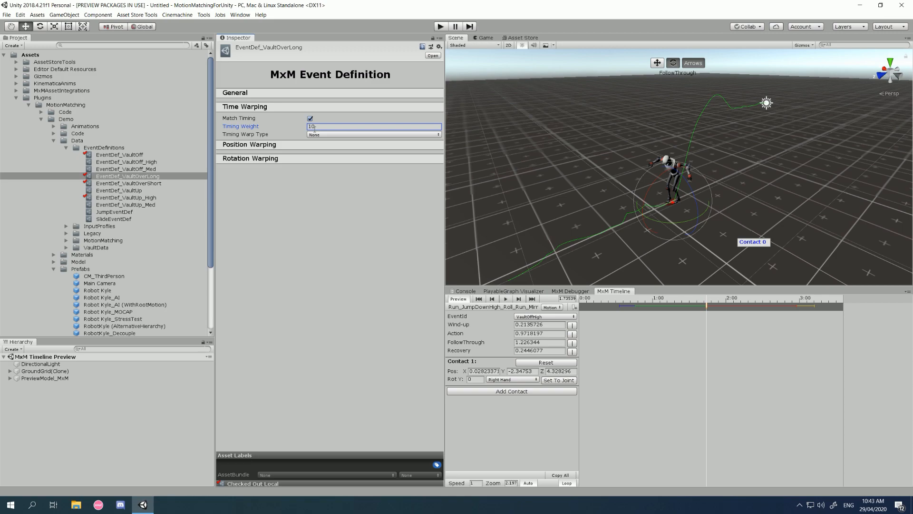
Step: Scrub the animation preview through the wind-up and start of the action, comparing it with the pose at the contact marker
drag(623, 310, 633, 318)
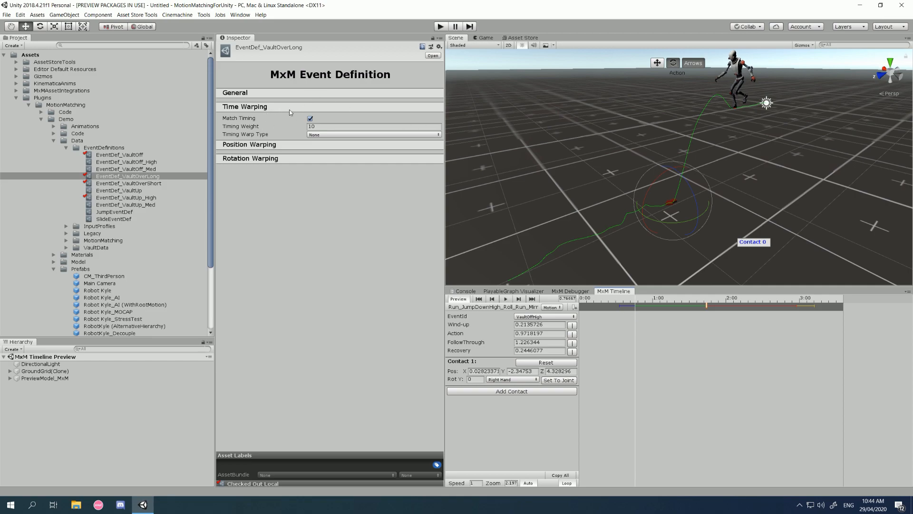
drag(639, 302, 629, 303)
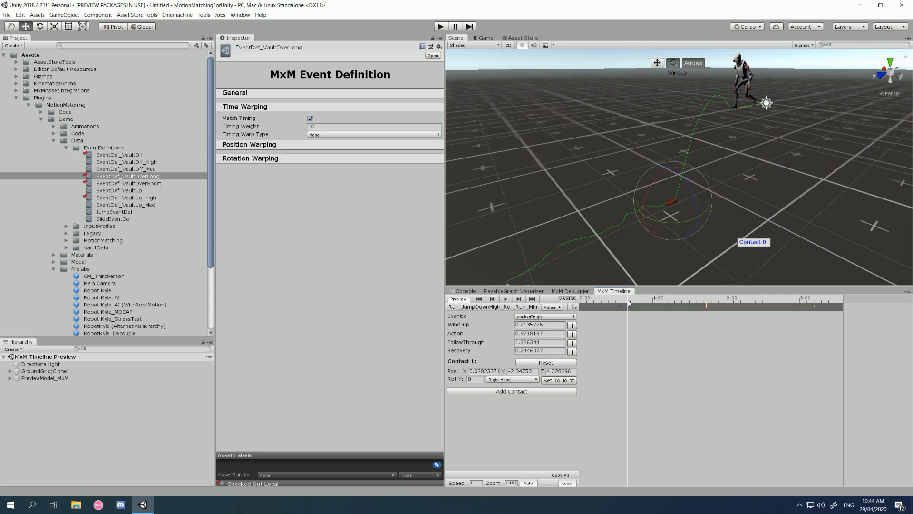
drag(629, 303, 622, 304)
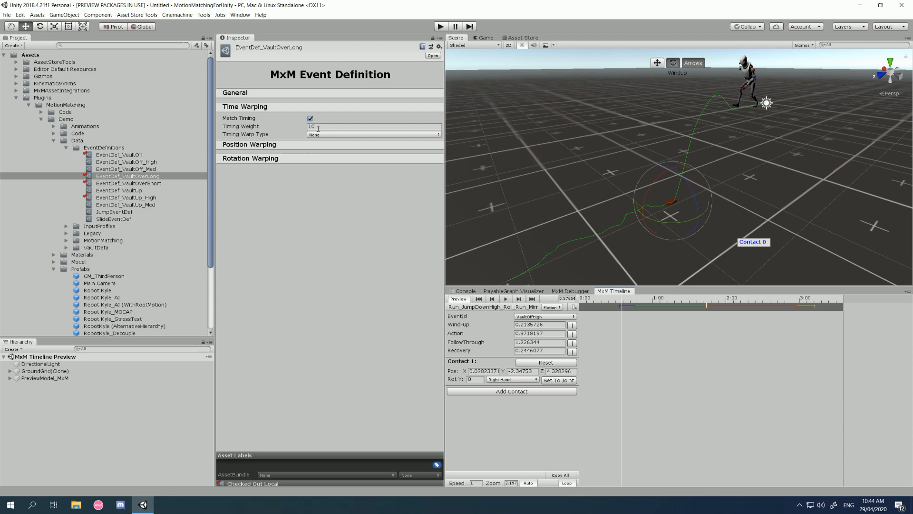
drag(621, 304, 631, 304)
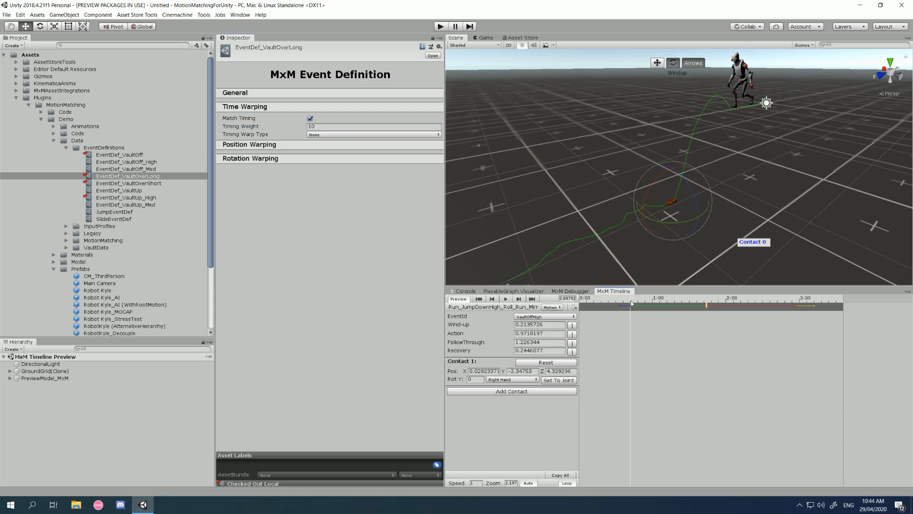
click(706, 307)
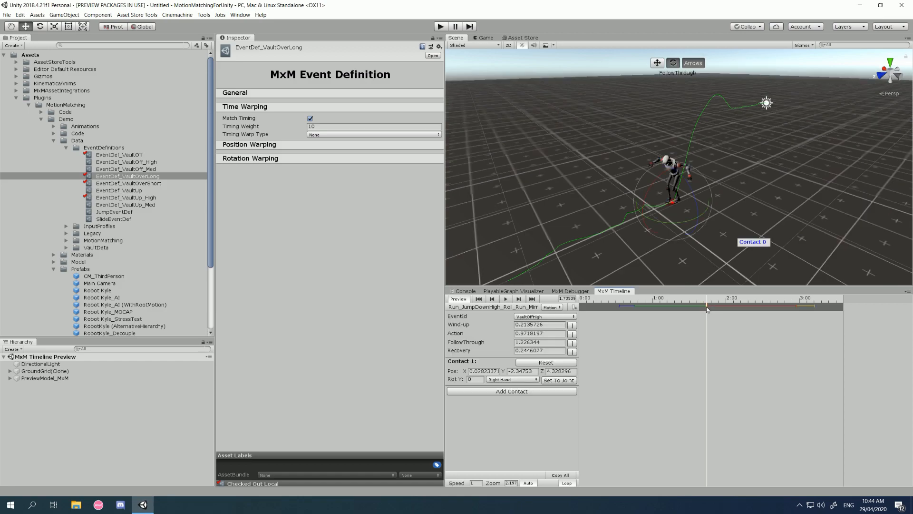
click(631, 309)
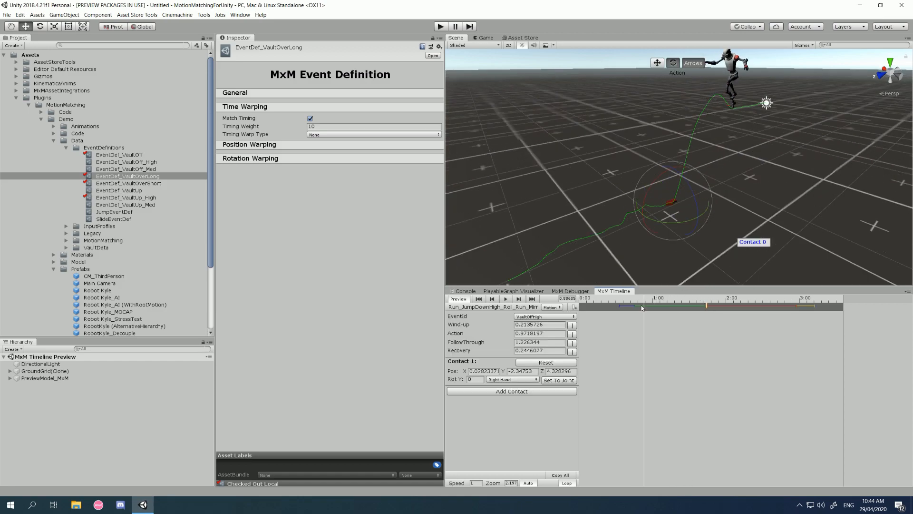
Step: Scrub the animation preview back from the action into the end of the wind-up phase
mouse_move(631, 311)
mouse_down()
mouse_move(678, 305)
mouse_move(636, 310)
mouse_up()
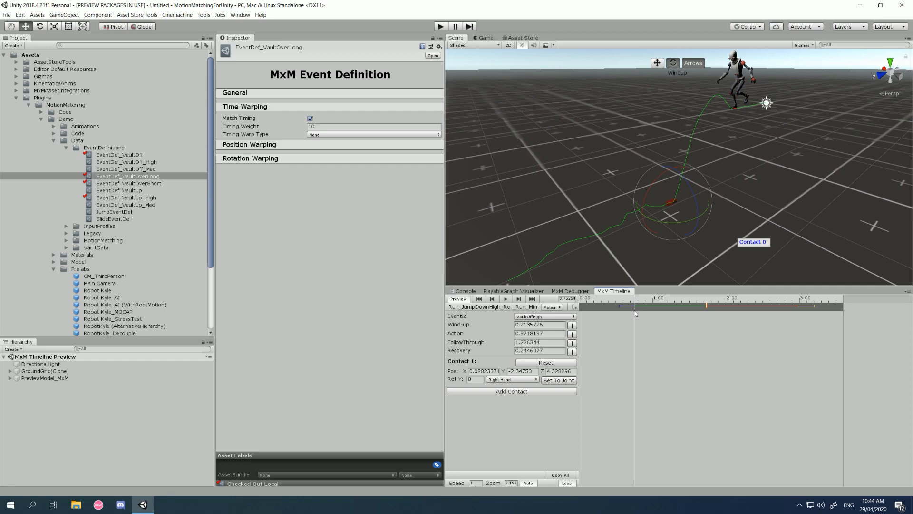
mouse_move(635, 313)
mouse_down()
mouse_move(705, 312)
mouse_move(618, 312)
mouse_move(634, 307)
mouse_move(624, 312)
mouse_move(630, 318)
mouse_up()
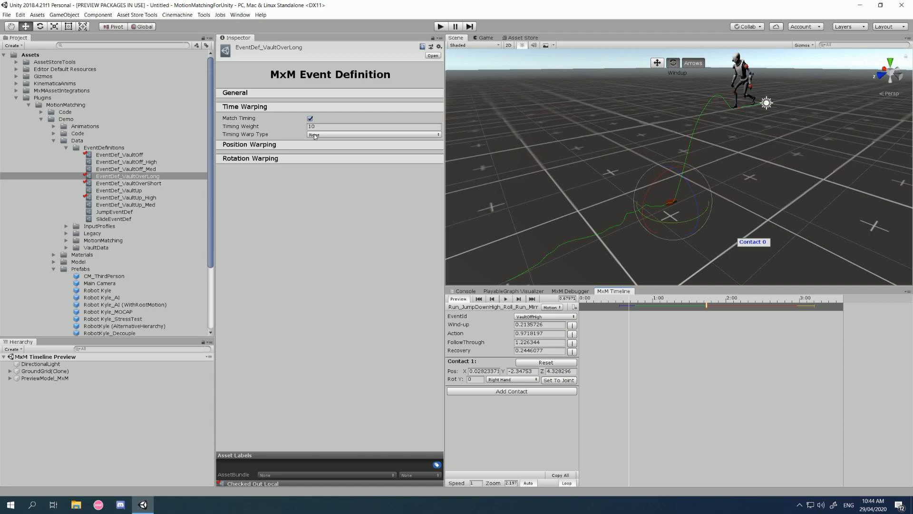
click(633, 306)
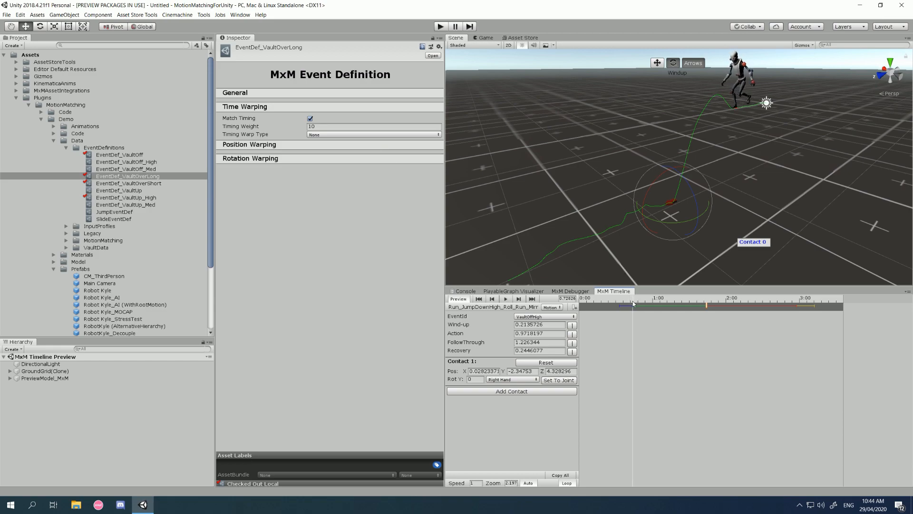
Step: Examine the Timing Warp Type options None, Snap, Linear and Dynamic alongside the Timing Weight, keeping the type at None
click(347, 135)
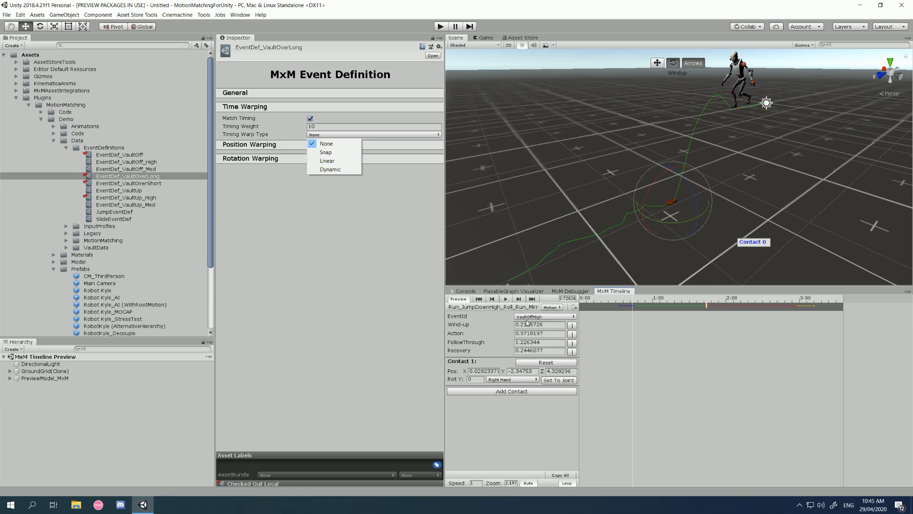
click(623, 301)
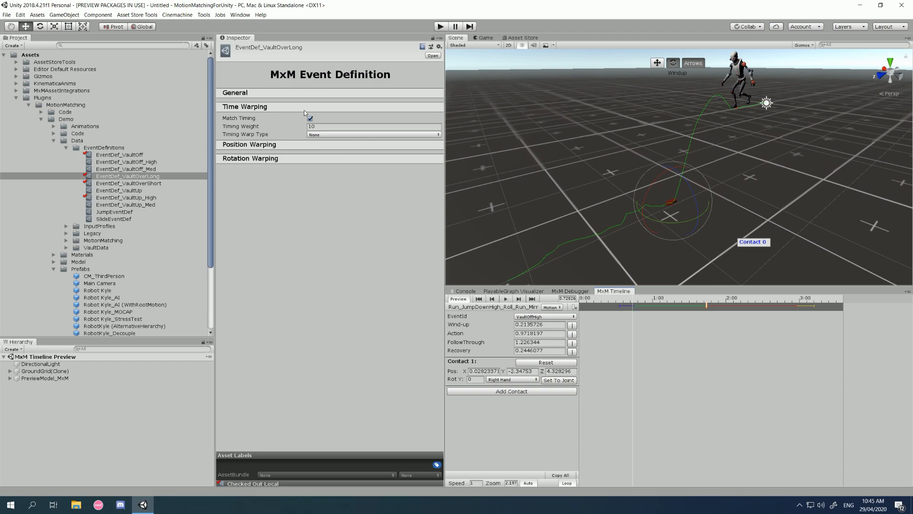
click(321, 127)
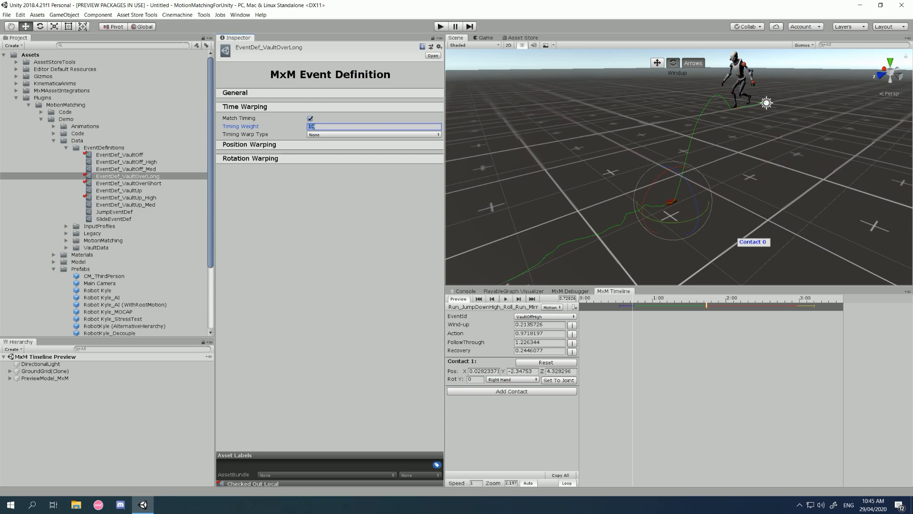
click(327, 135)
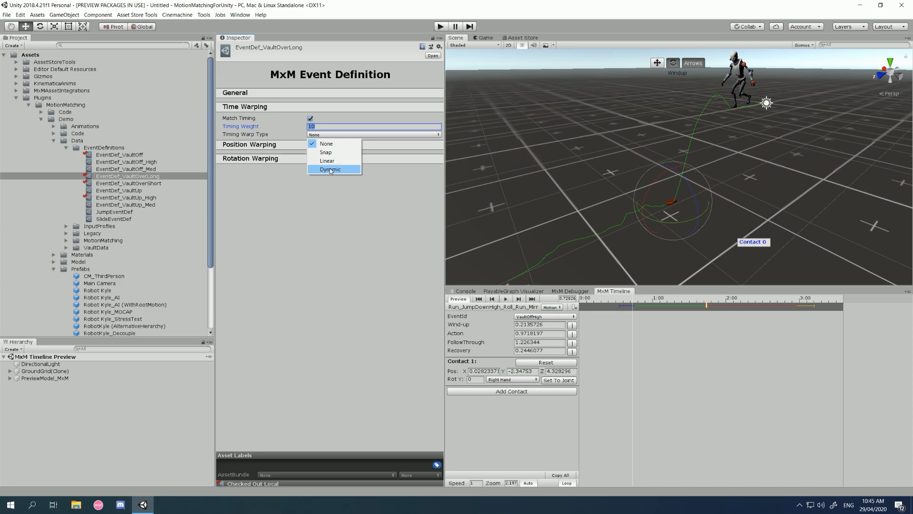
click(322, 136)
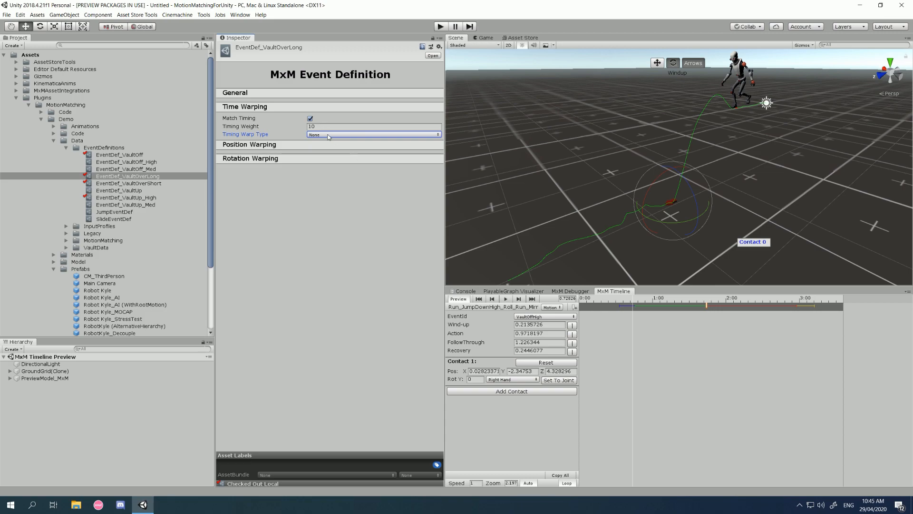
Step: Expand the General, Time Warping, Position Warping and Rotation Warping sections to show the whole event definition
click(297, 110)
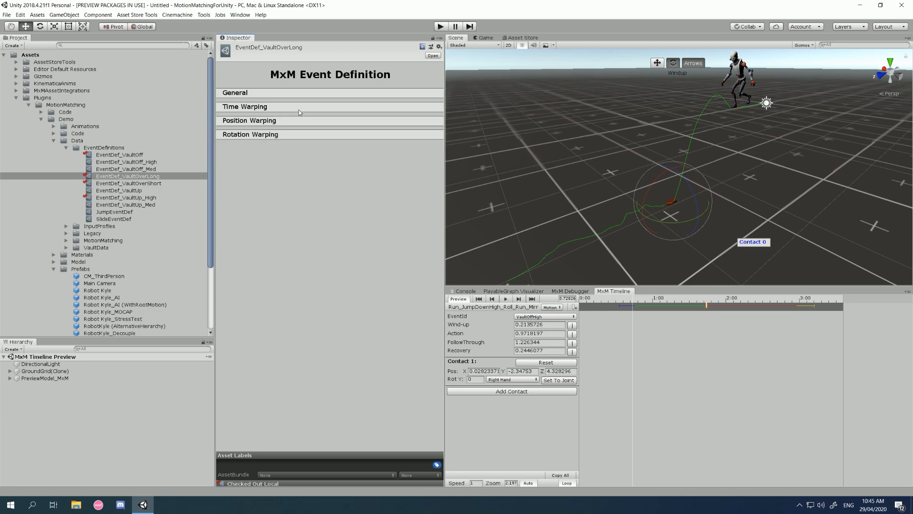
click(302, 94)
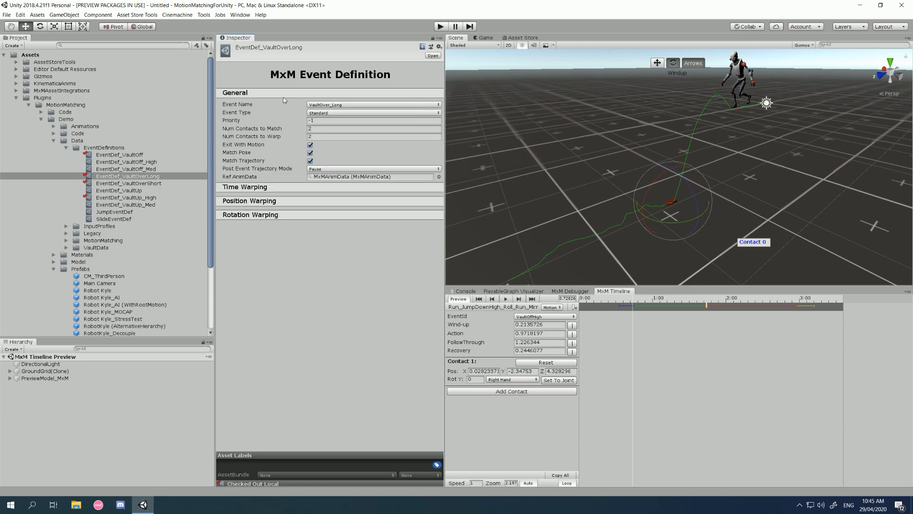
click(277, 189)
click(292, 225)
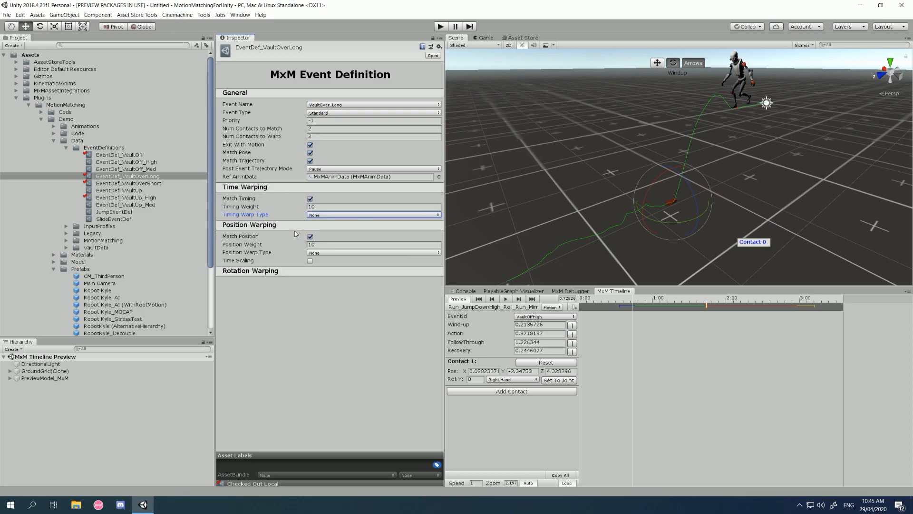
click(287, 273)
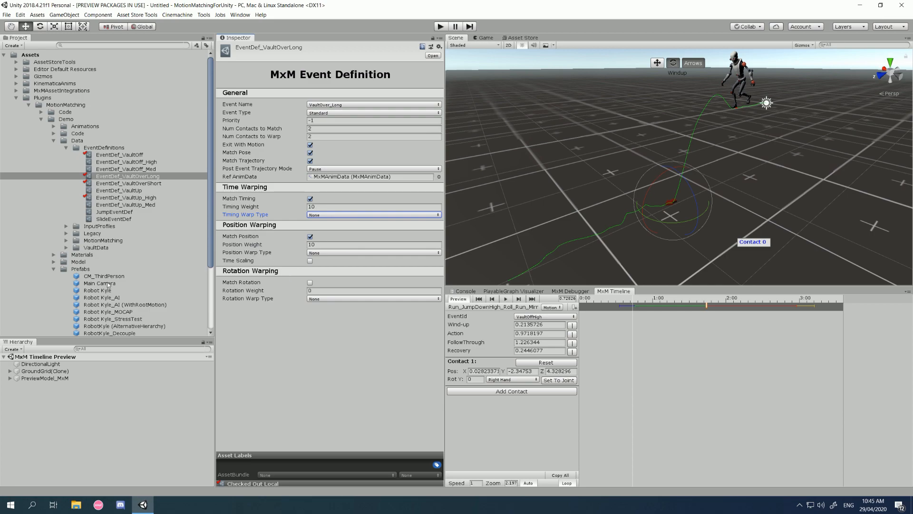
Step: End the timeline preview to return to the MxMDemo scene and view the obstacle course around the character
click(458, 299)
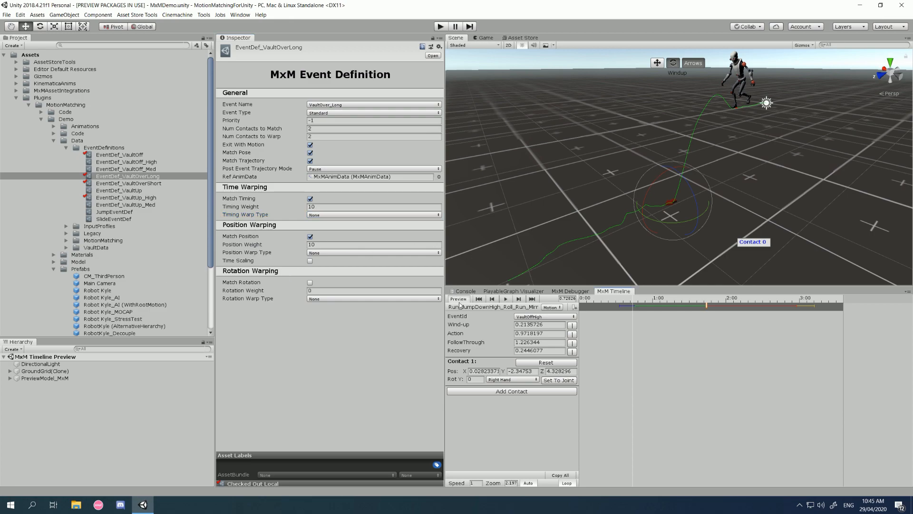
key(s)
right_drag(636, 189, 701, 242)
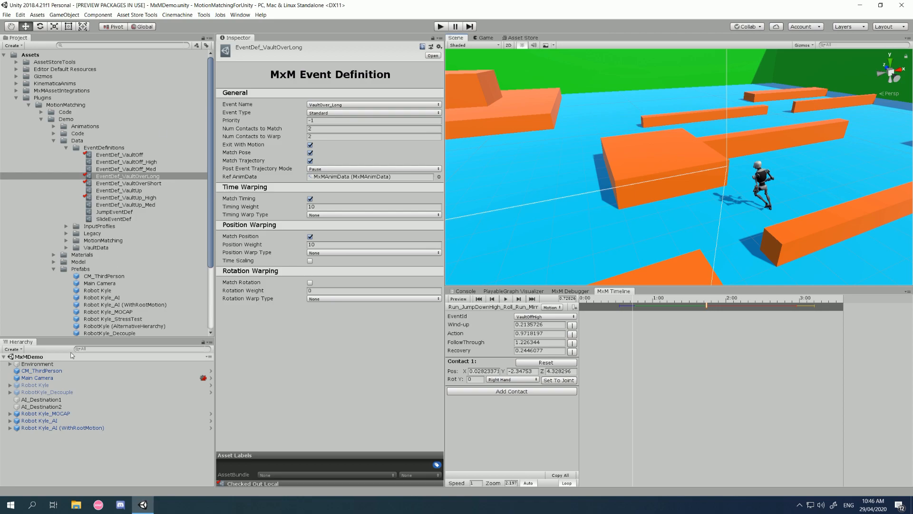
Step: Remove the Vault Detector component from Robot Kyle_MOCAP and collapse the Plugins folder in the project
click(62, 417)
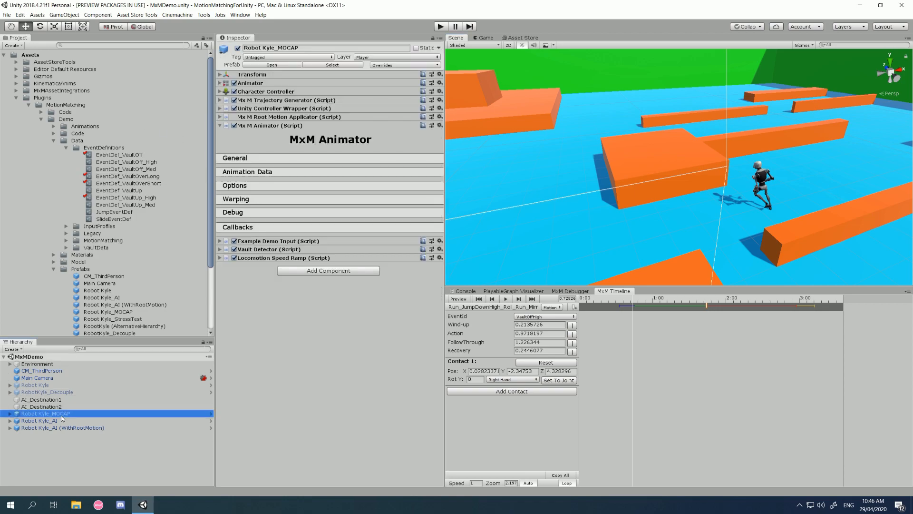
click(220, 249)
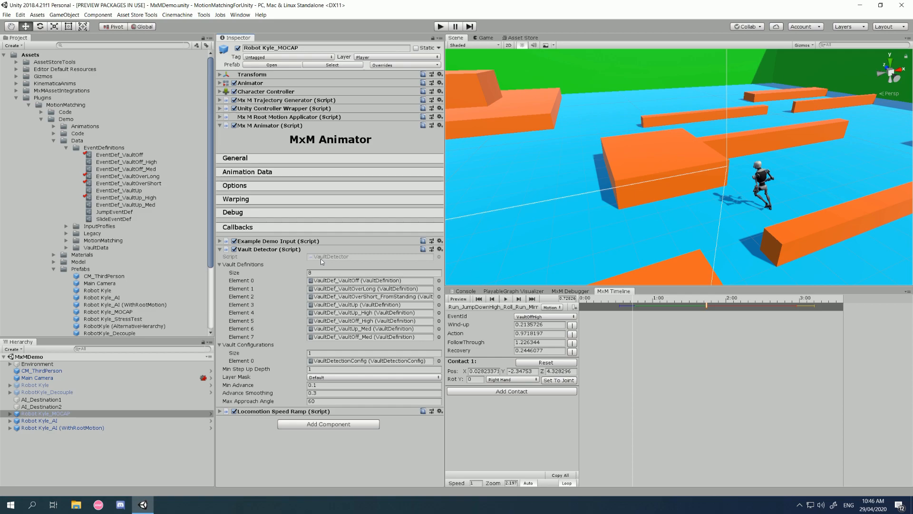
click(440, 249)
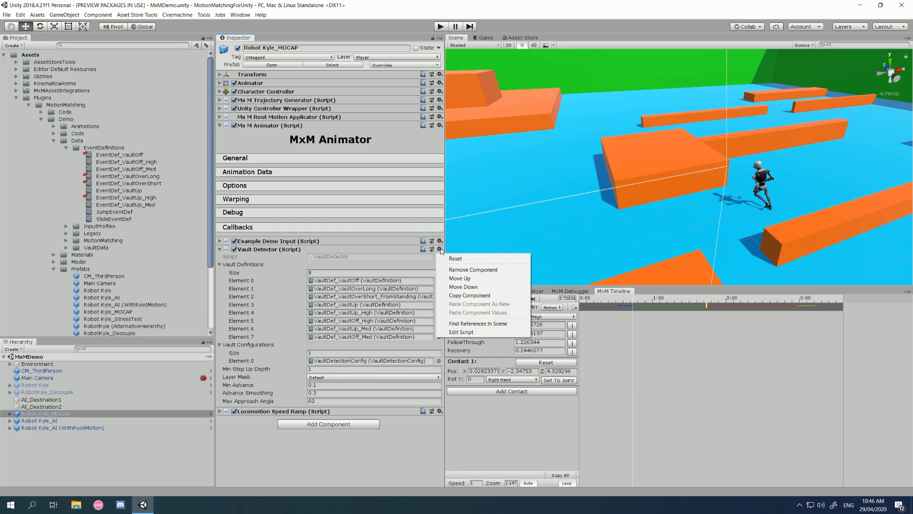
click(461, 269)
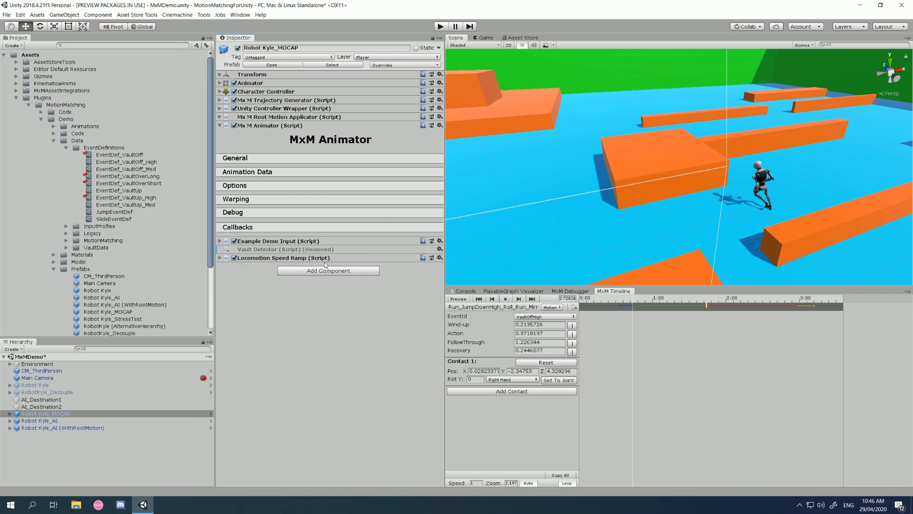
click(16, 98)
right_click(55, 440)
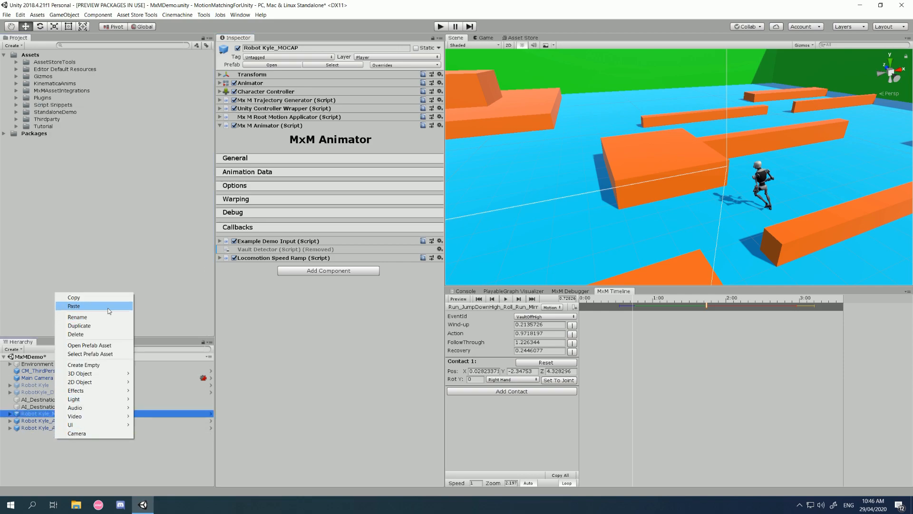
mouse_move(106, 373)
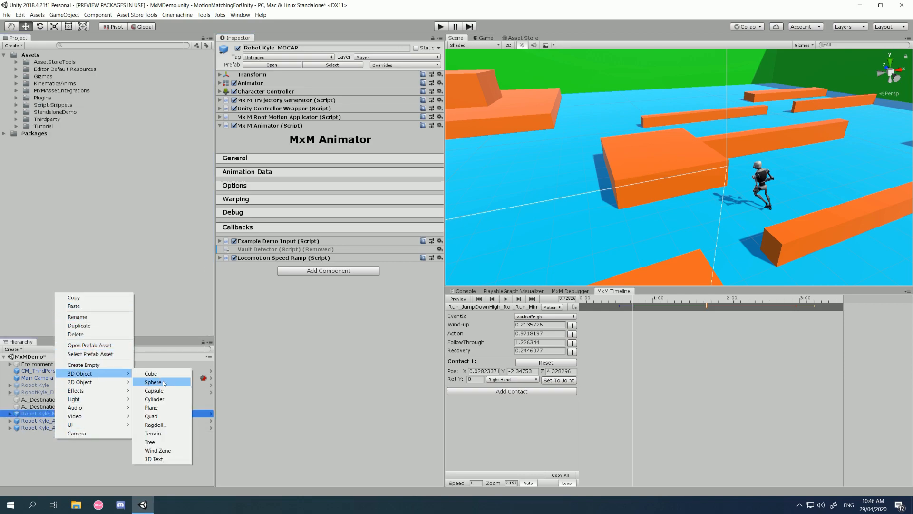
click(107, 365)
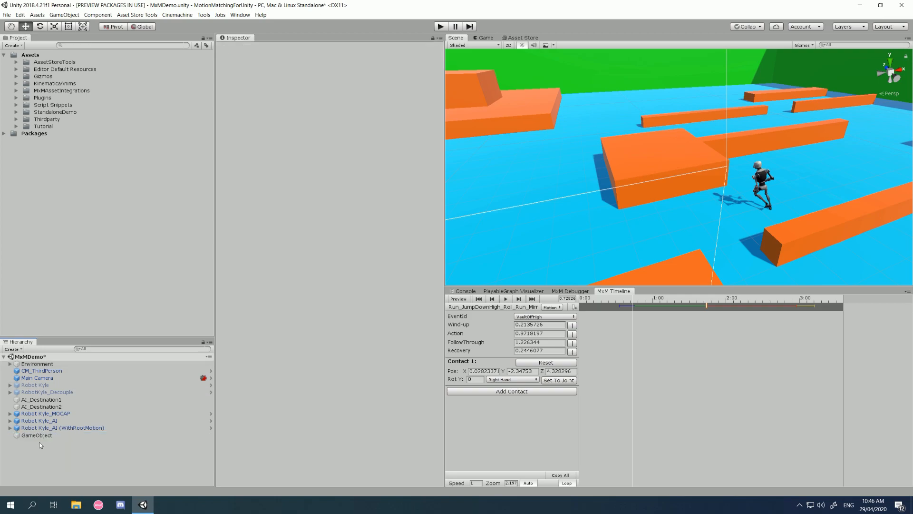
Step: Create a cube in the MxMDemo scene and set its scale to 0.2 on X, Y and Z
right_click(50, 442)
mouse_move(85, 375)
click(129, 376)
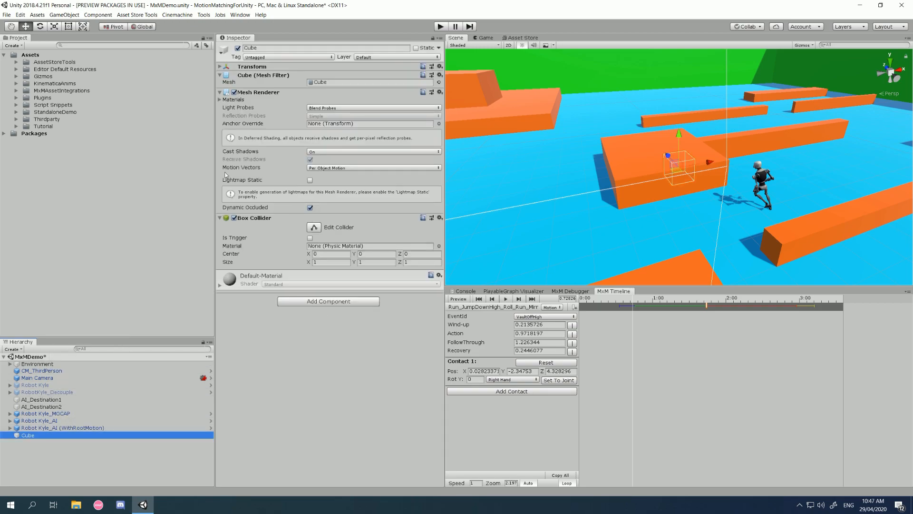
click(219, 66)
click(341, 90)
text(0.2)
click(379, 92)
text(0.2)
click(413, 90)
text(0.2)
Step: Move the cube onto the top of the long orange obstacle beside the large block, at about X 4.28, Y 1.06, Z 4.05
drag(699, 165, 556, 187)
key(f)
drag(683, 175, 564, 170)
drag(518, 140, 522, 115)
alt+drag(562, 180, 604, 180)
drag(556, 139, 897, 157)
alt+drag(896, 157, 362, 174)
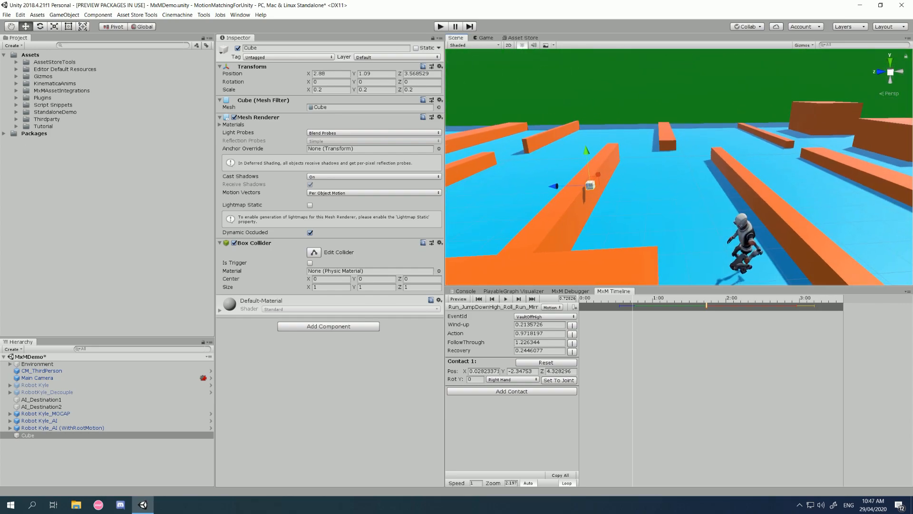
drag(553, 186, 536, 187)
drag(569, 158, 600, 161)
key(w)
right_drag(590, 164, 577, 235)
key(s)
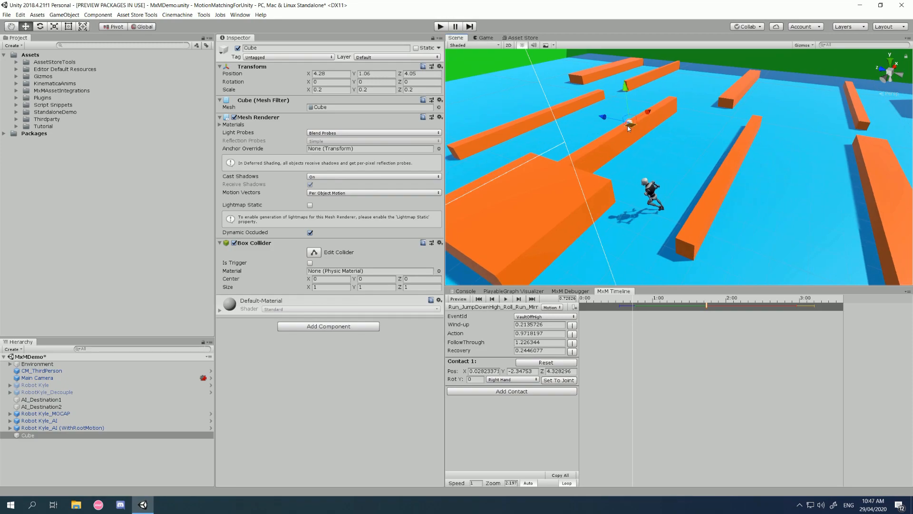
right_drag(629, 125, 852, 124)
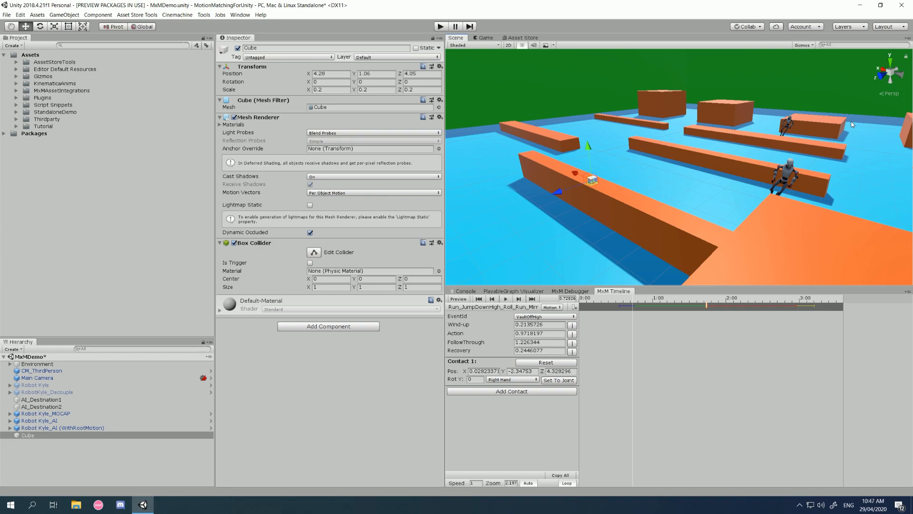
Step: Create a new script named ExampleEventContact and add it as a component to Robot Kyle_MOCAP
click(96, 450)
click(84, 412)
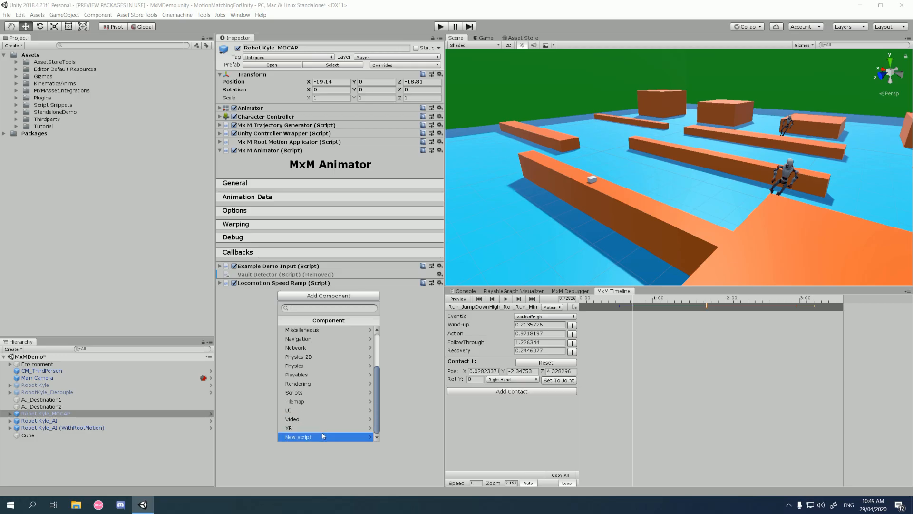
click(309, 432)
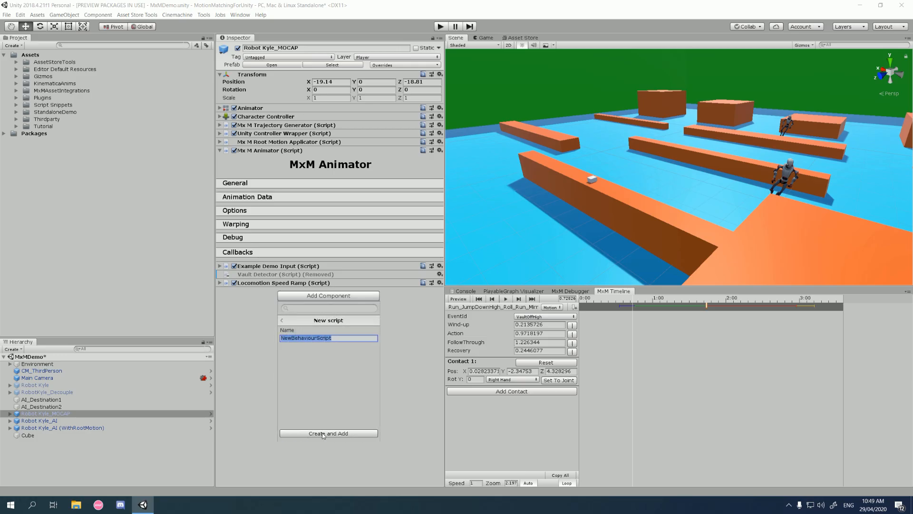
text(ExampleContaEvent)
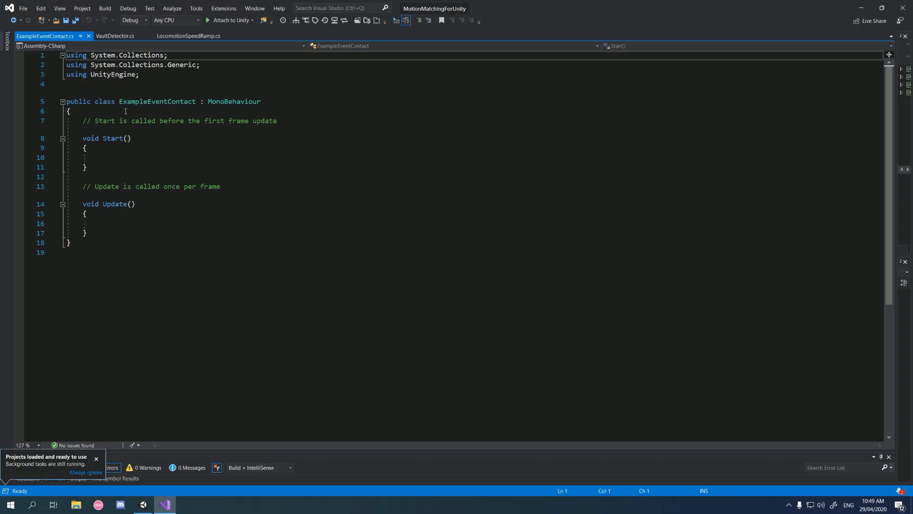
Step: Declare a serialized private Transform field named m_contactA at the start of the ExampleEventContact class and save the script
click(129, 115)
key(Return)
key(Return)
key(Return)
click(124, 117)
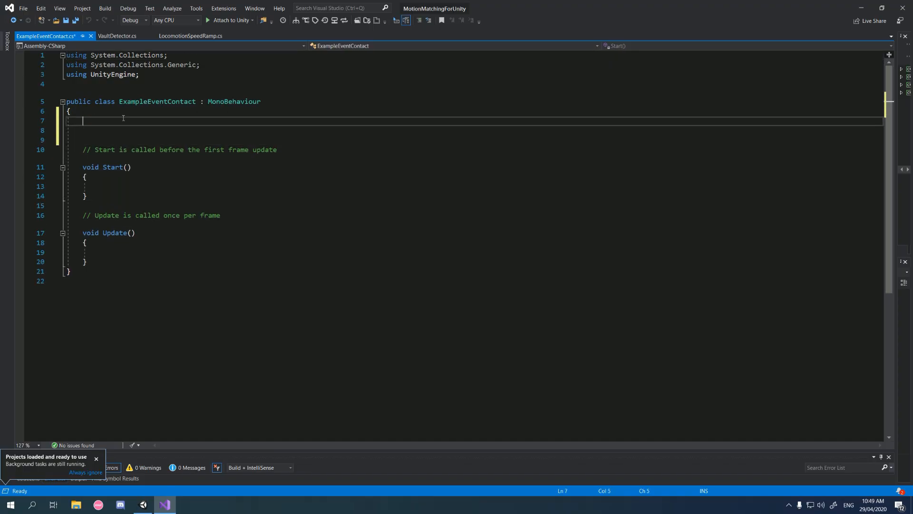
text([SerializeField)
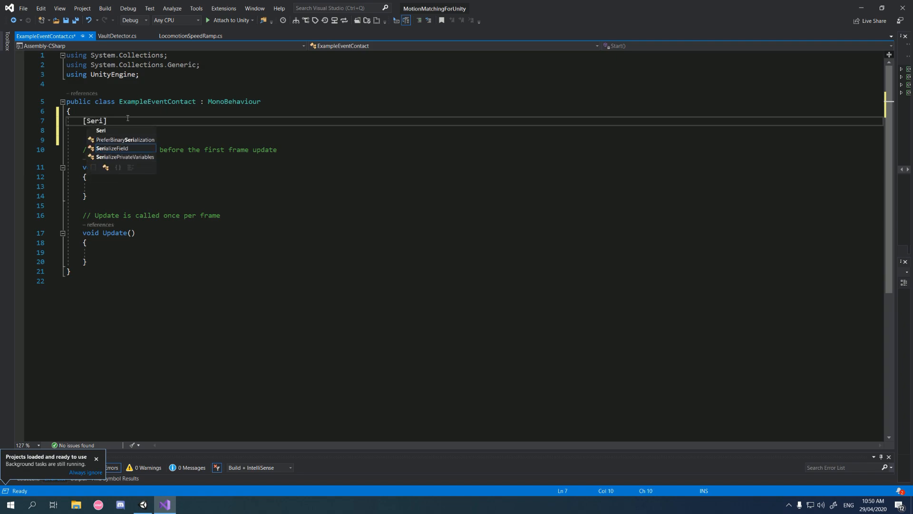
text(])
key(Return)
text(private Transform)
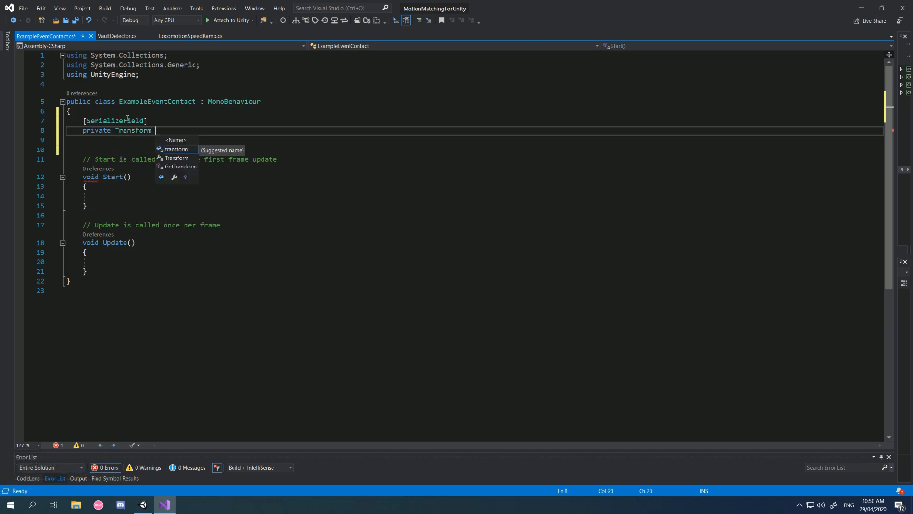
text(m_)
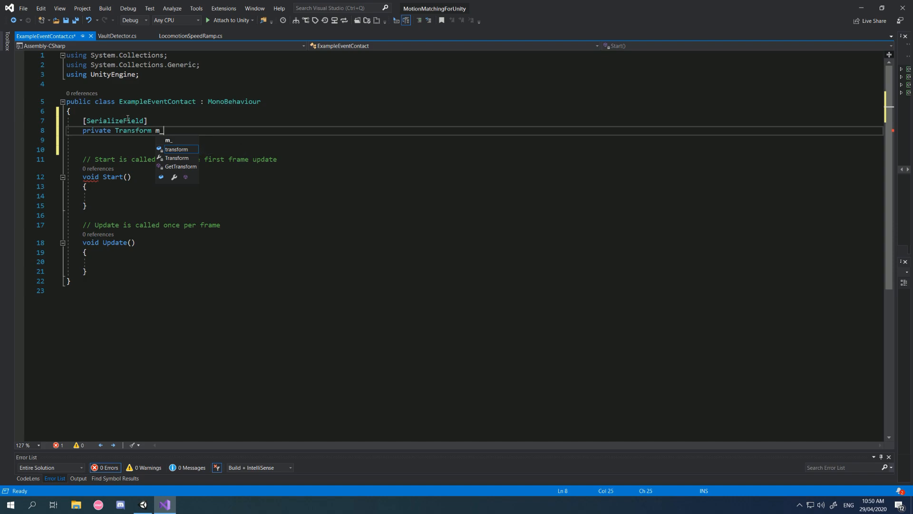
text(contact)
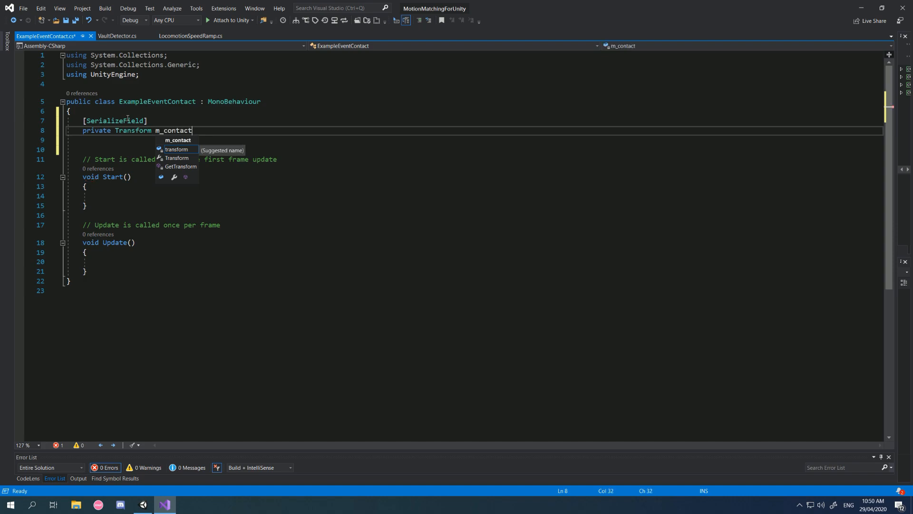
text(A;)
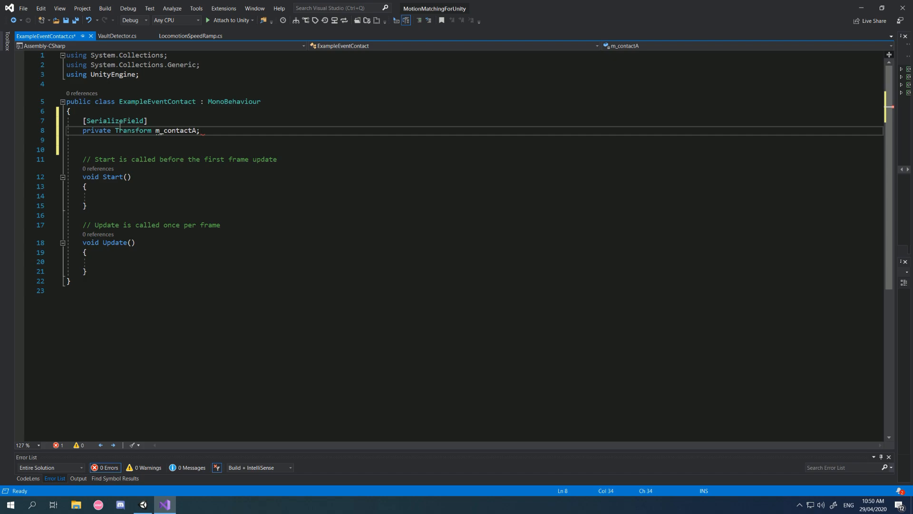
key(ctrl+s)
Step: Import the MxM namespace and declare a private MxMAnimator field named m_mxmAnimator below m_contactA
scroll(209, 135, down, 1)
scroll(209, 136, up, 1)
key(Return)
key(Return)
text(private MxMa)
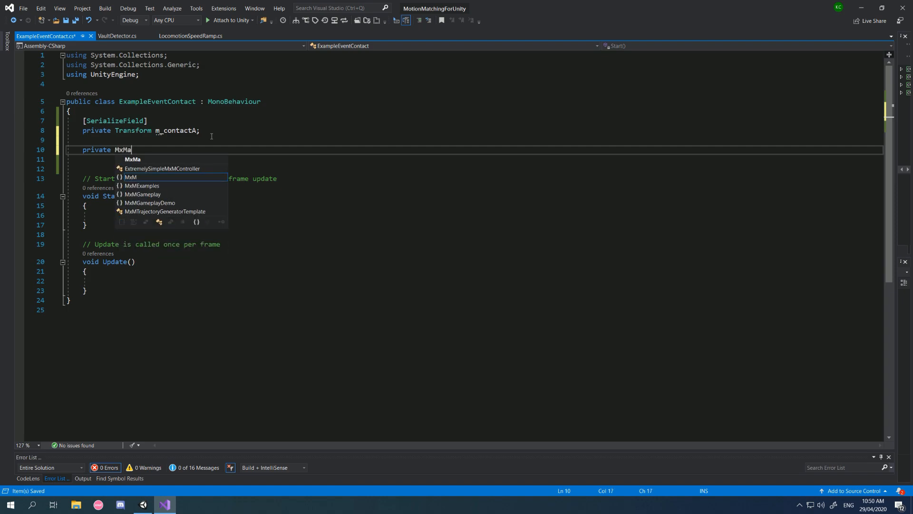
text(nim)
key(BackSpace)
key(BackSpace)
key(BackSpace)
key(BackSpace)
text(Animator)
click(163, 74)
key(Return)
text(using MxM;)
click(195, 159)
text(m_m)
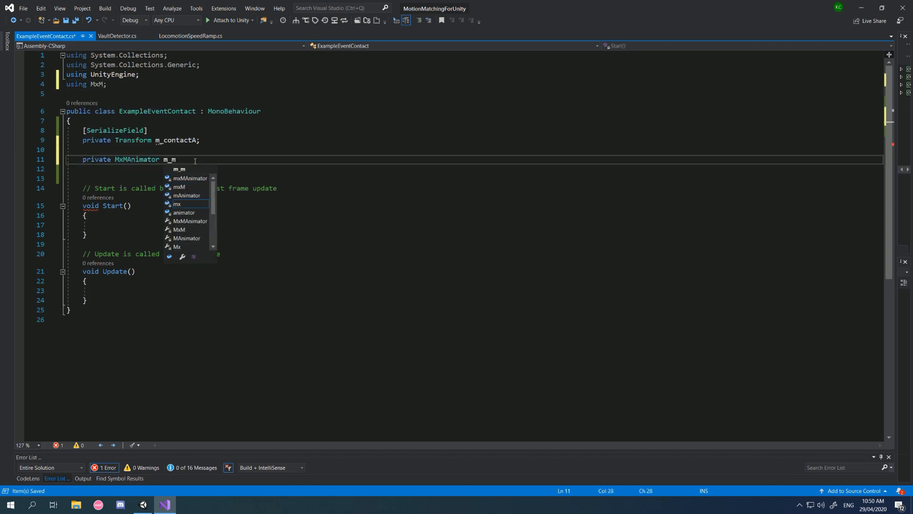
text(xmAnimator;)
Step: In Start, assign m_mxmAnimator with GetComponent<MxMAnimator>() and save the script
click(139, 223)
text(m_)
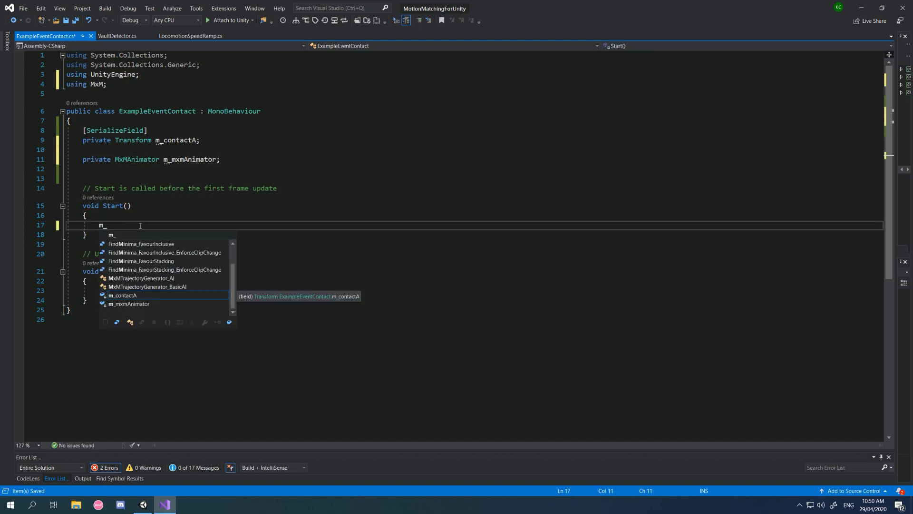
text(mxm)
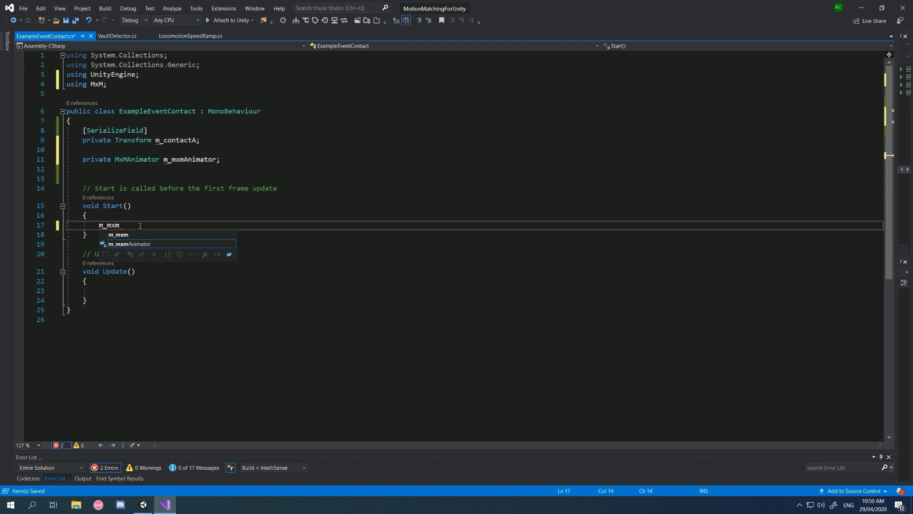
text(Animator = GetComponent<)
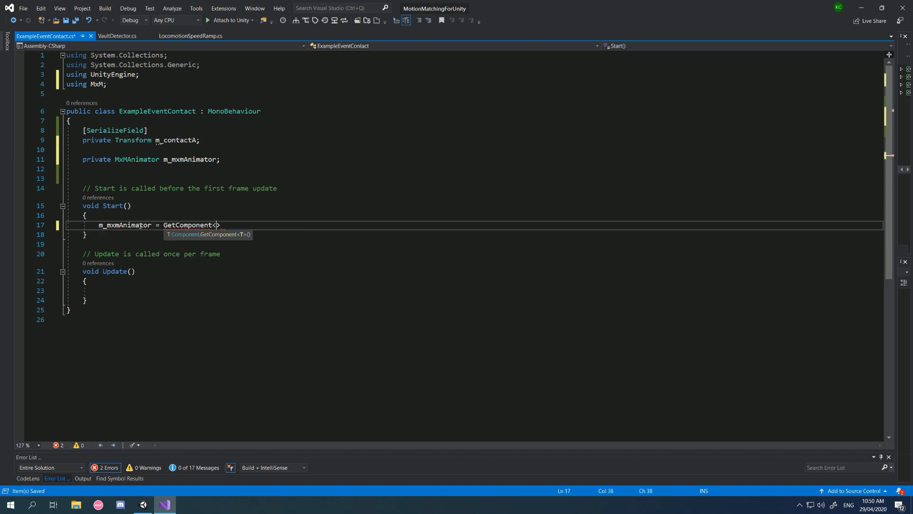
text(MxMAnimator>();)
key(ctrl+s)
click(256, 170)
click(291, 235)
click(264, 272)
Step: In Update, add an if block testing Input.GetKeyDown(KeyCode.J) and save the script
click(250, 290)
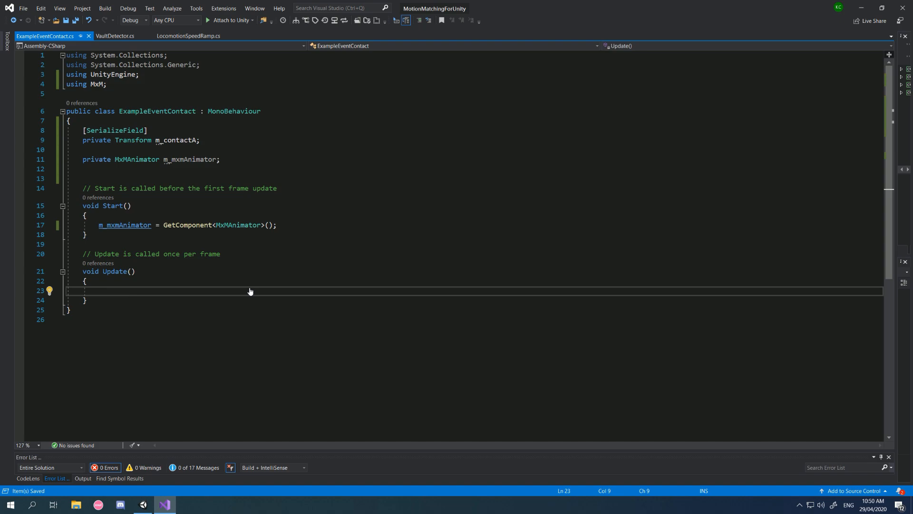
text(if(Input.GetKeyDown()
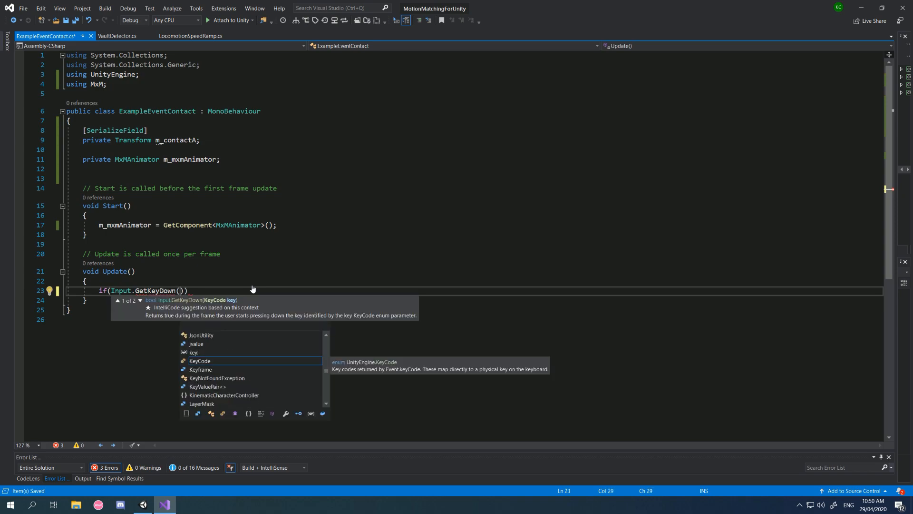
text(KeyCode.J)
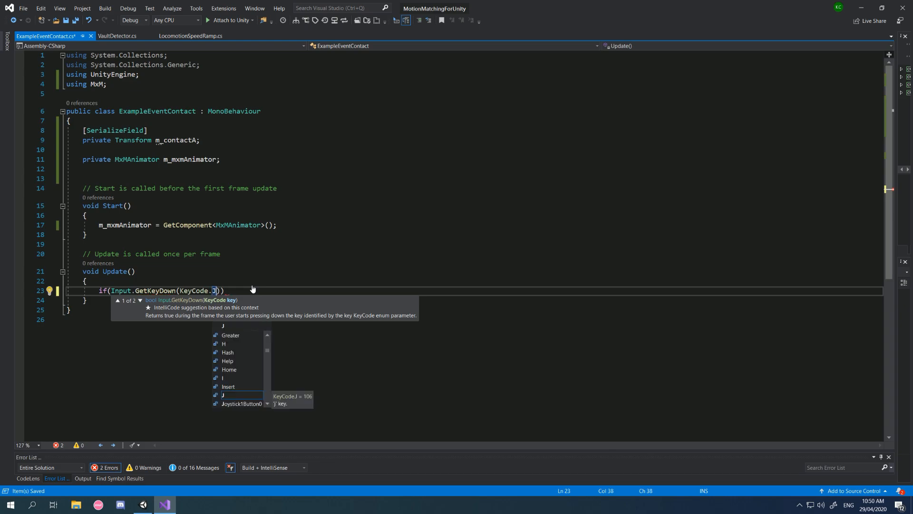
text()))
key(Return)
text({)
key(Return)
key(ctrl+s)
scroll(263, 256, down, 1)
Step: Add a m_mxmAnimator.BeginEvent() call with empty parentheses inside the KeyCode.J block
text(m)
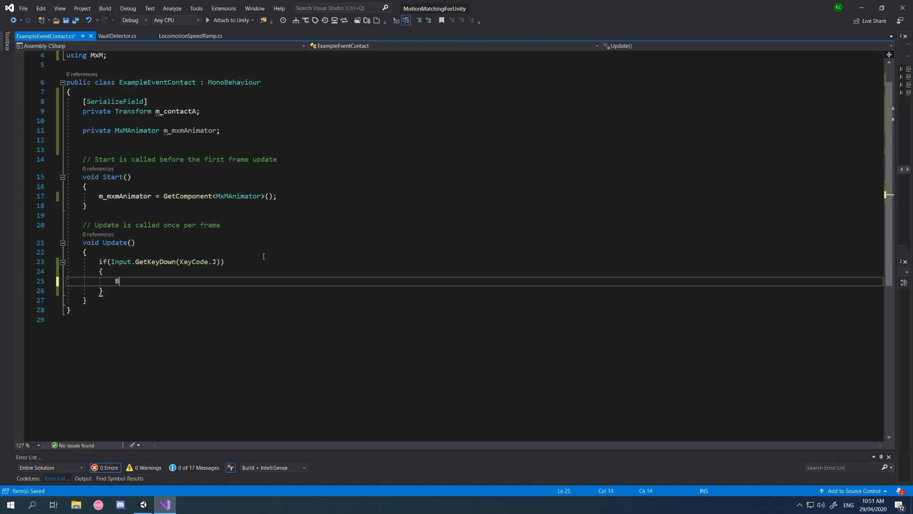
text(_m)
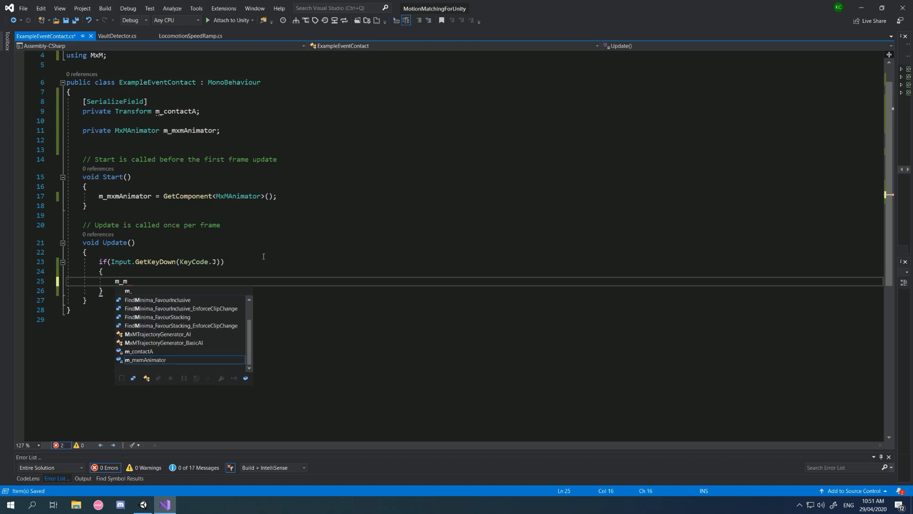
text(xmAnimator.BeginEvent()
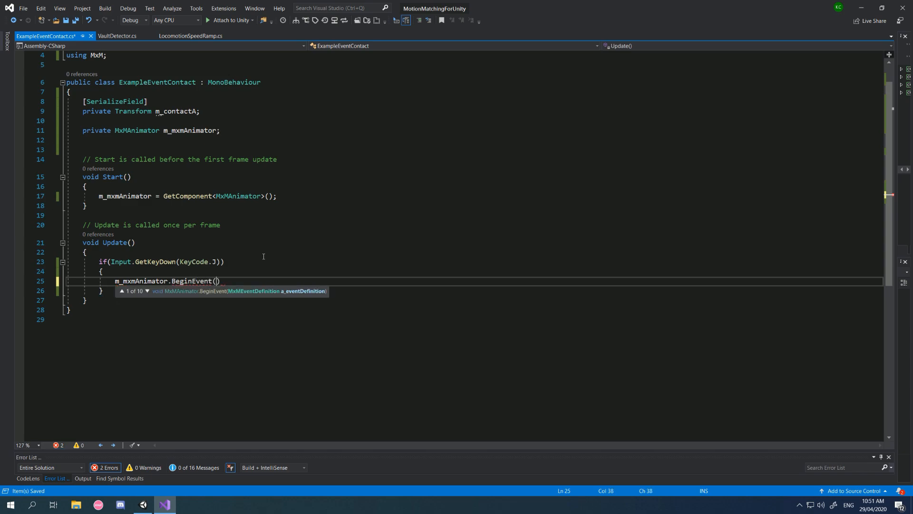
Step: Declare a serialized private MxMEventDefinition field named m_vaultOverEvent below m_contactA and save the script
click(241, 111)
key(Return)
key(Return)
text([Seriali)
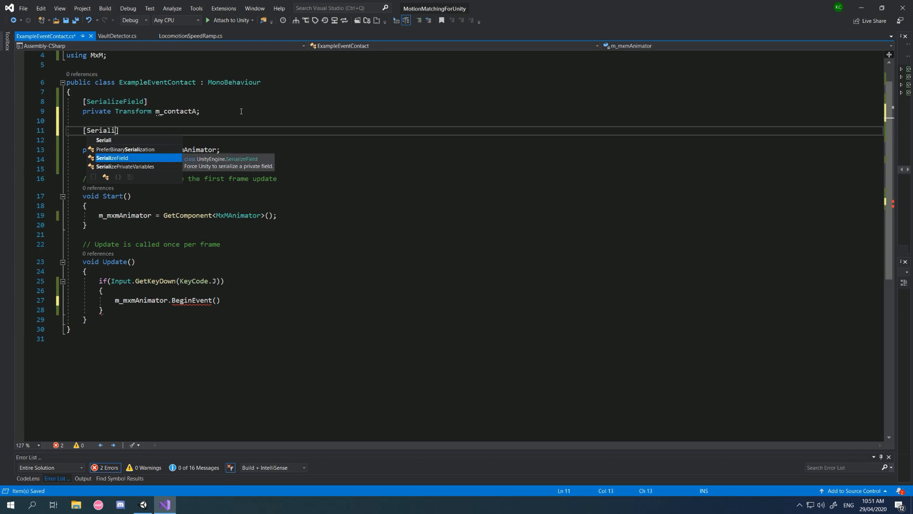
text(zeField])
text(priva)
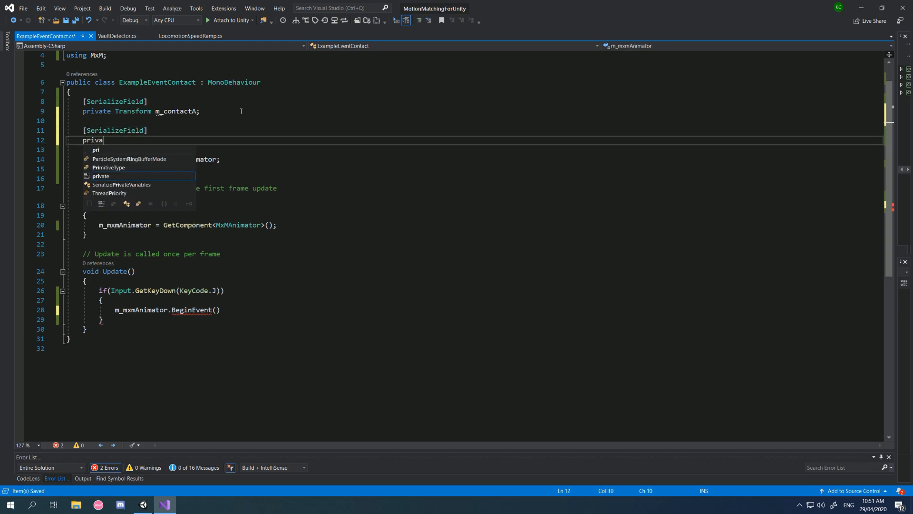
text(te MxMEvent)
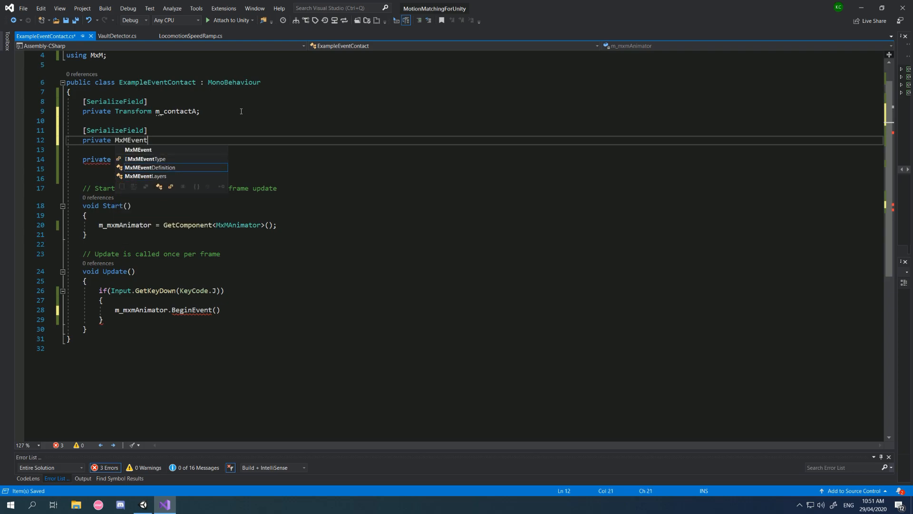
text(Definition m_)
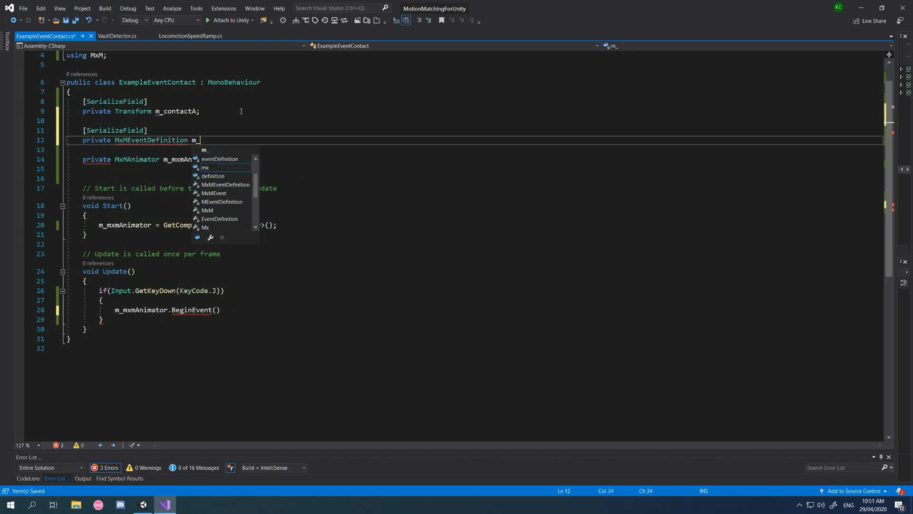
text(vaultOverEvent;)
key(ctrl+s)
key(Down)
key(Down)
key(Down)
key(Down)
key(Down)
key(Down)
key(Down)
key(Down)
key(Down)
key(Down)
key(Down)
key(Down)
key(Down)
key(Down)
key(Down)
key(shift+Down)
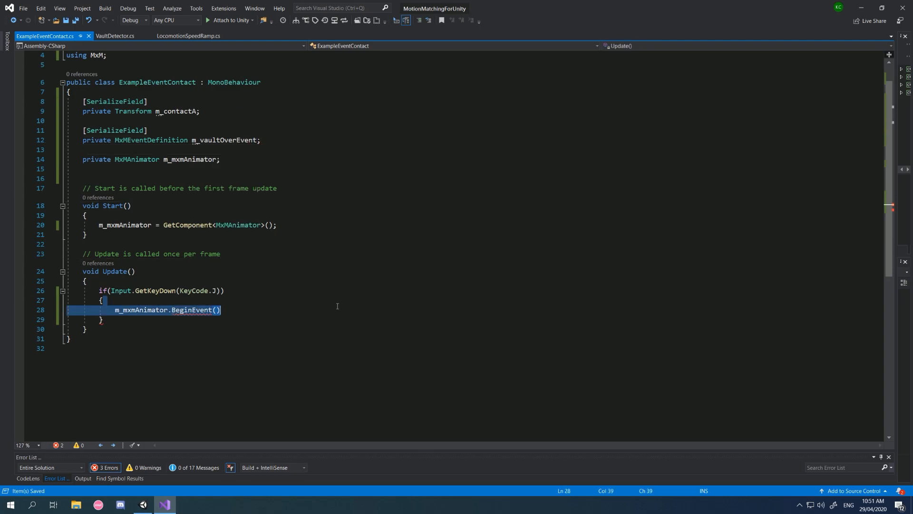
Step: Rename the MxMEventDefinition field to m_vaultOverEventDef
click(259, 140)
text(Def)
click(260, 179)
Step: Pass m_vaultOverEventDef as the argument of the BeginEvent call and end the statement with a semicolon
drag(269, 140, 192, 140)
key(ctrl+c)
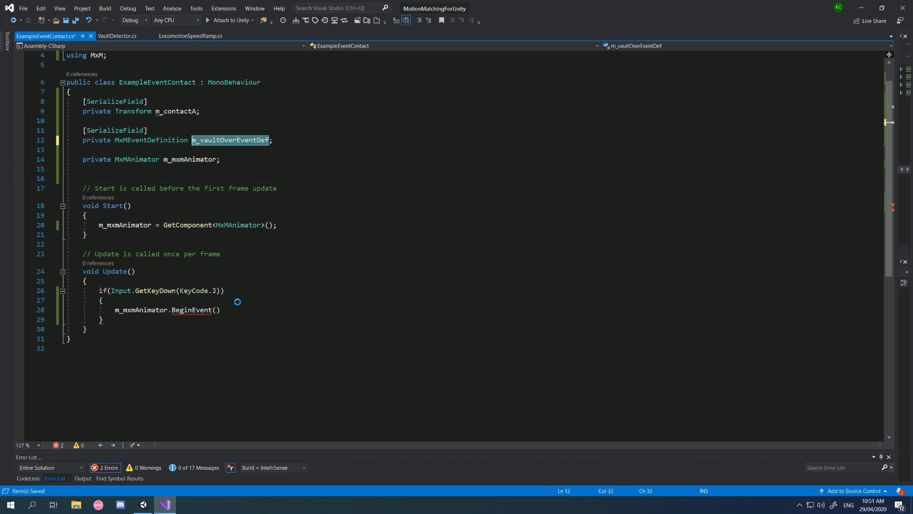
click(217, 309)
key(ctrl+v)
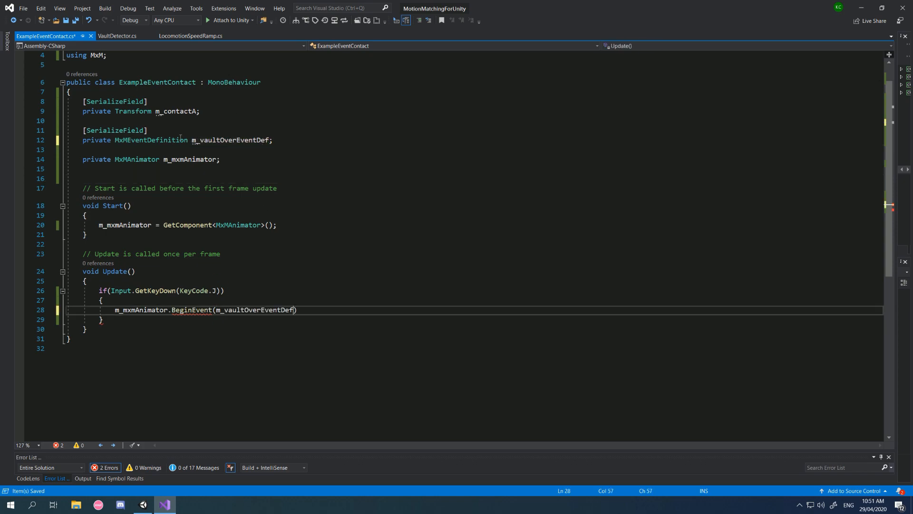
click(314, 312)
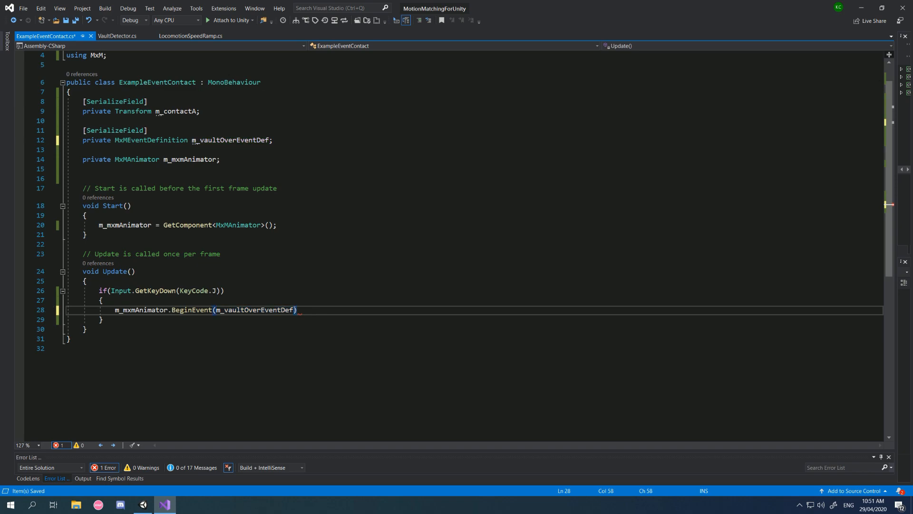
text(;)
click(308, 305)
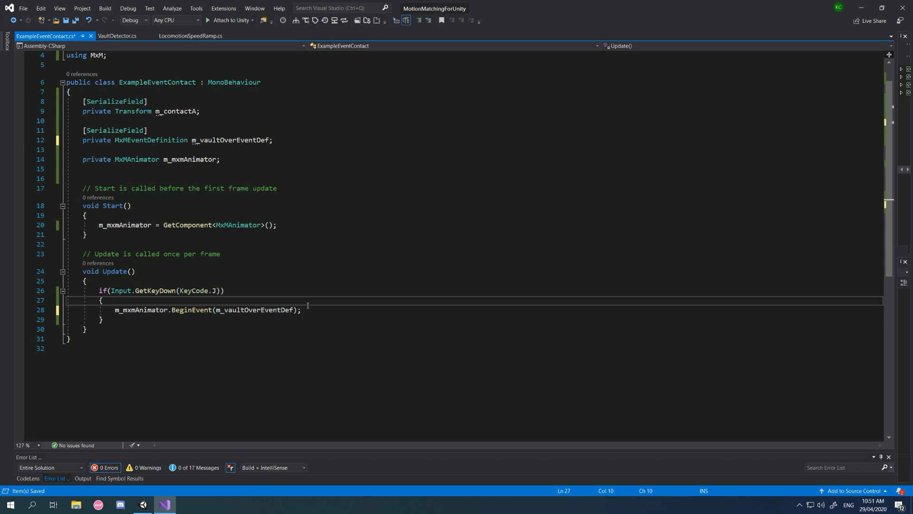
click(286, 225)
Step: Switch to Unity, enlarge the viewport area and show the Game view
click(143, 504)
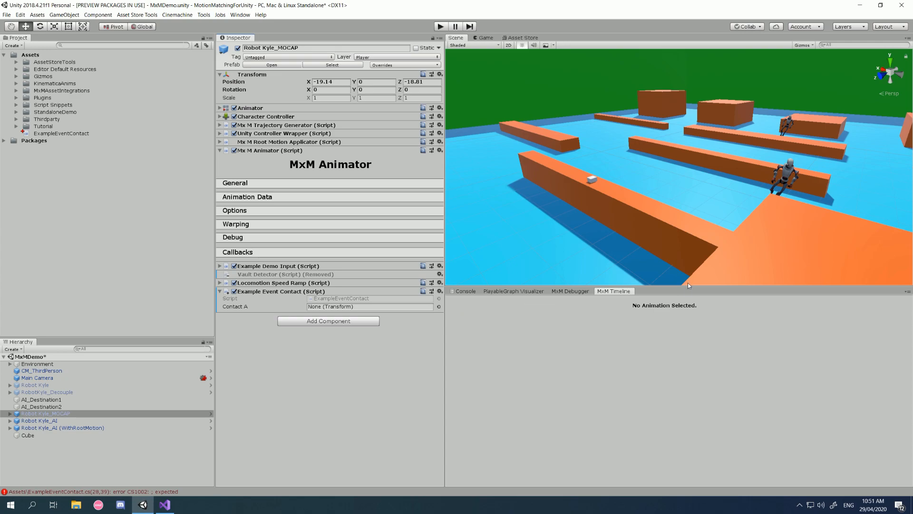
drag(688, 287, 689, 376)
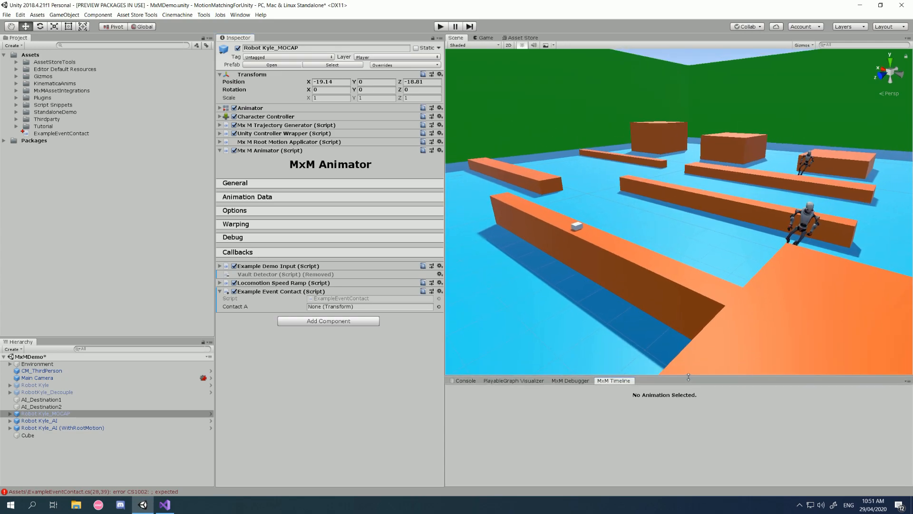
click(486, 38)
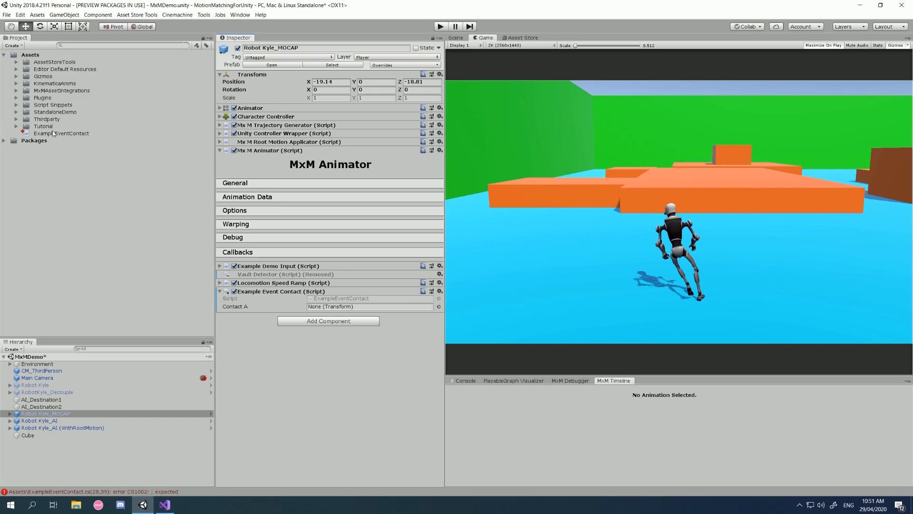
click(350, 306)
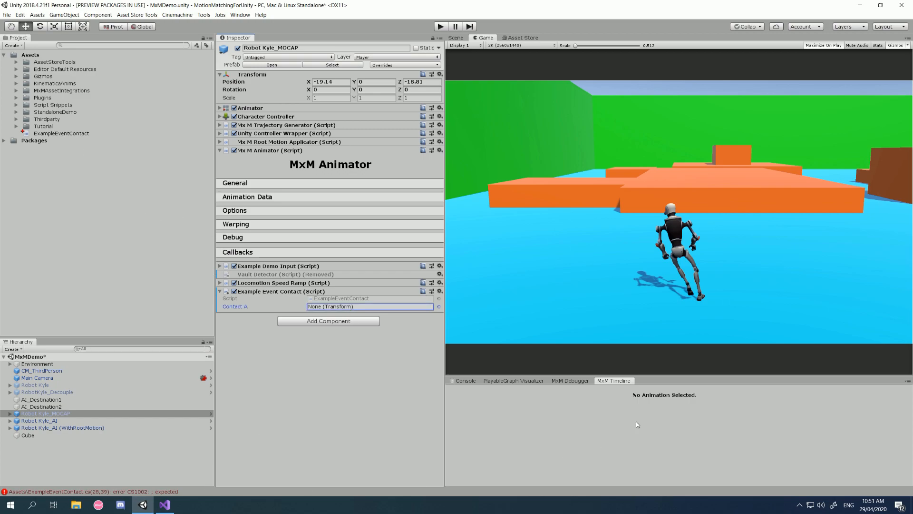
Step: Open the Console and clear its messages
click(465, 380)
click(455, 388)
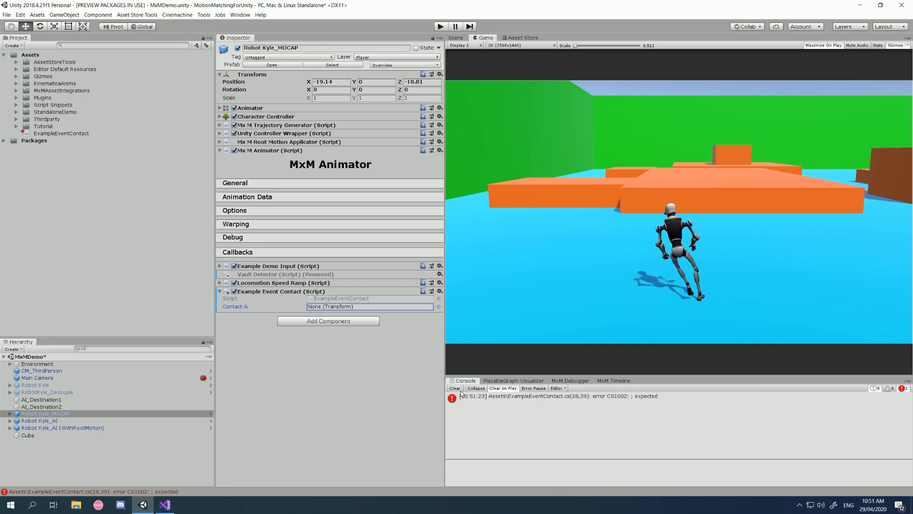
click(537, 403)
Step: Save ExampleEventContact.cs in Visual Studio and return to Unity so the script recompiles
click(166, 507)
click(298, 343)
click(289, 317)
key(Down)
key(ctrl+s)
click(143, 505)
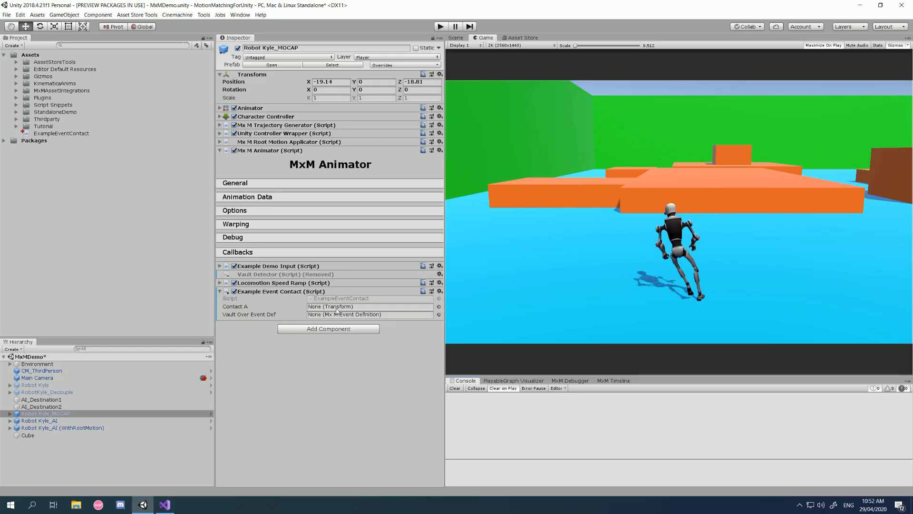
Step: Rename the Cube object in the MxMDemo scene as Contact 1
click(30, 435)
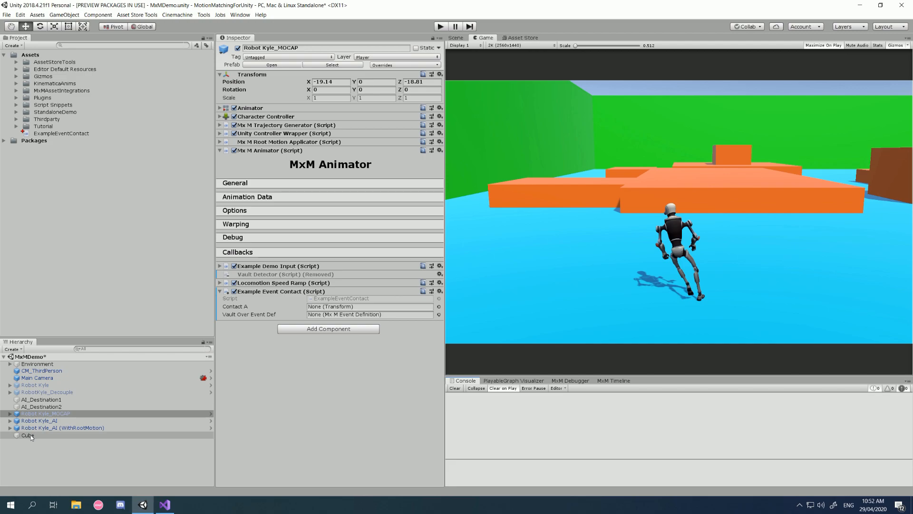
click(36, 435)
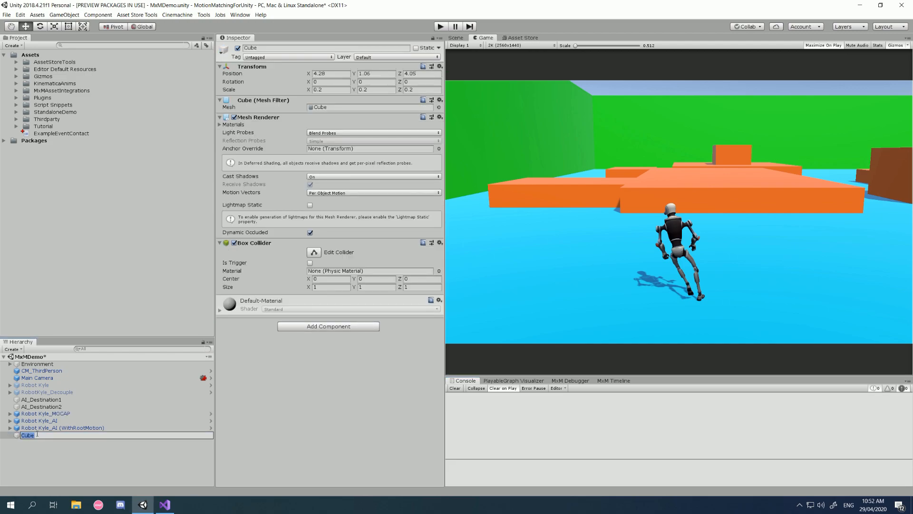
text(Com)
text(tact 1)
key(Return)
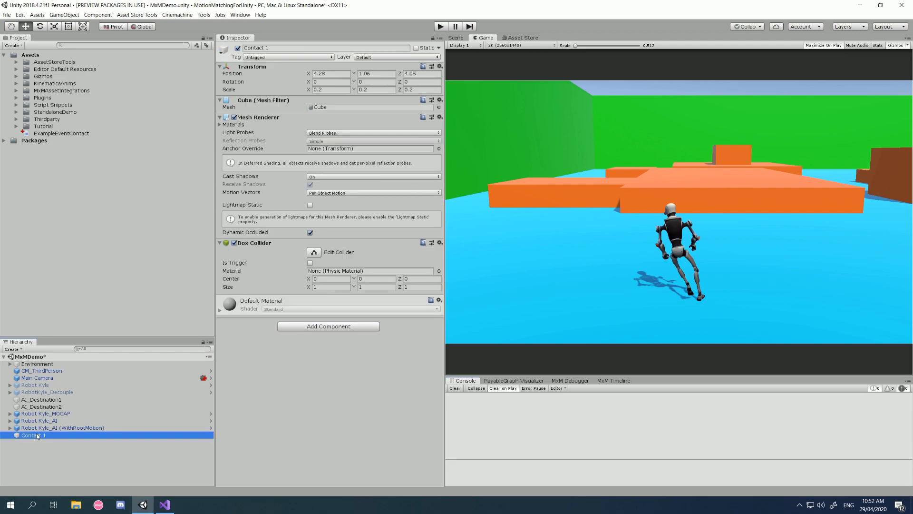
Step: On Robot Kyle_MOCAP's Example Event Contact component, assign Contact 1 to Contact A and EventDef_VaultOverLong to Vault Over Event Def
click(59, 414)
drag(32, 435, 328, 307)
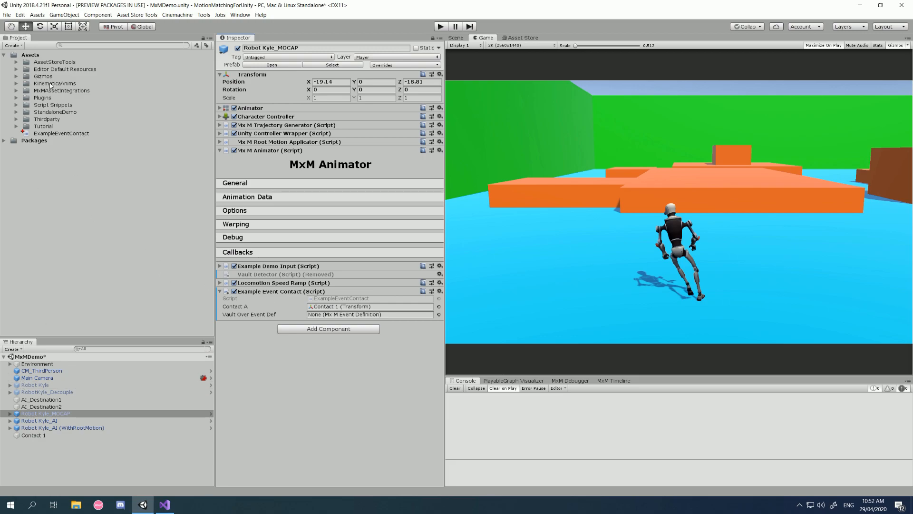
click(16, 97)
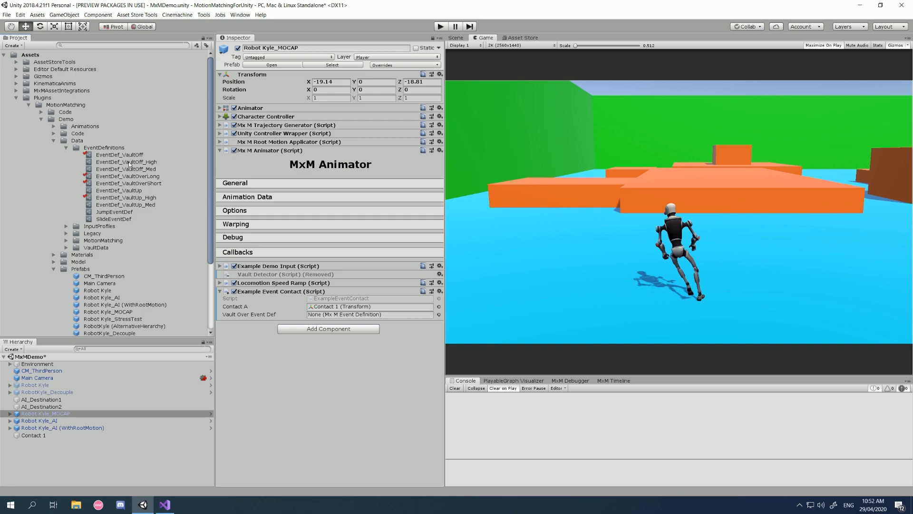
drag(136, 176, 347, 314)
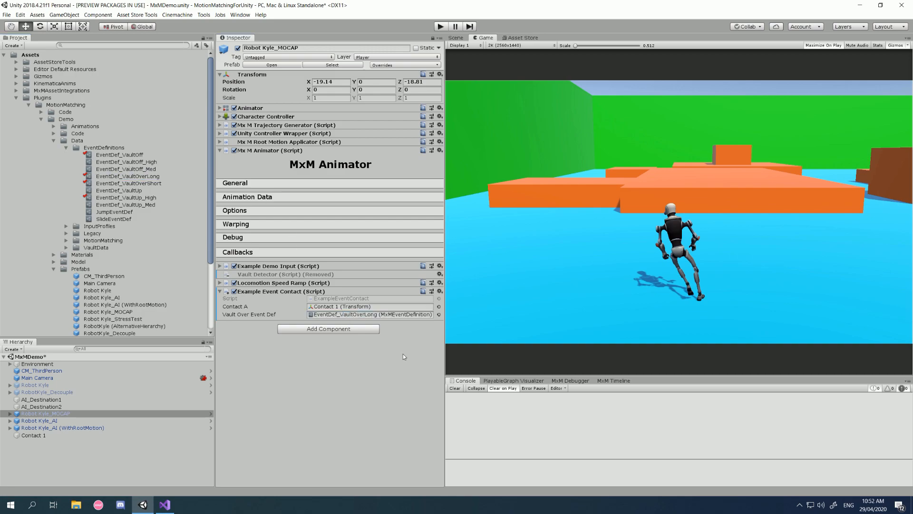
Step: Widen the Game view, play the scene and run the character through the level, ending play mode when done
drag(446, 340, 396, 340)
click(443, 28)
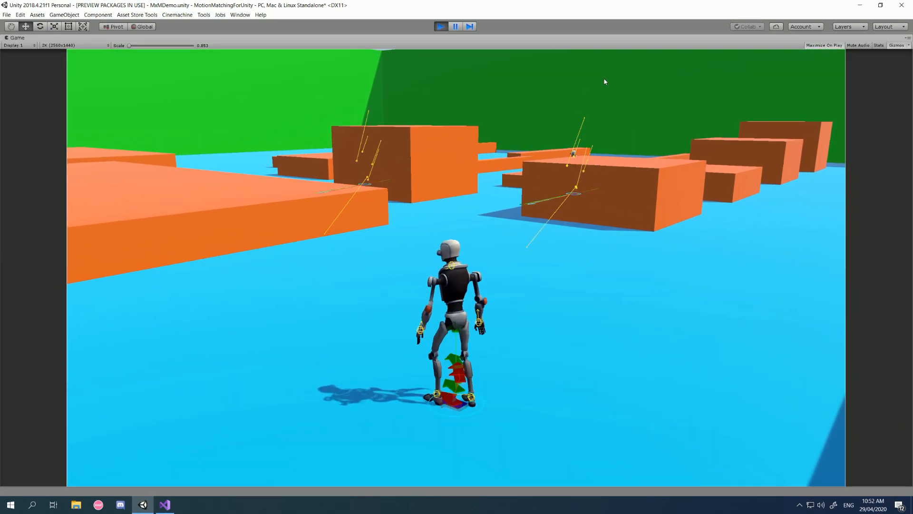
key(w)
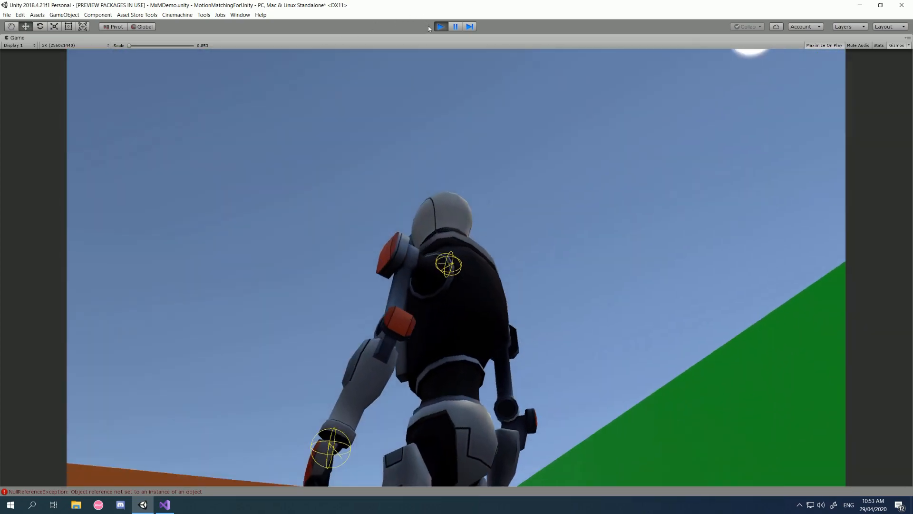
click(437, 27)
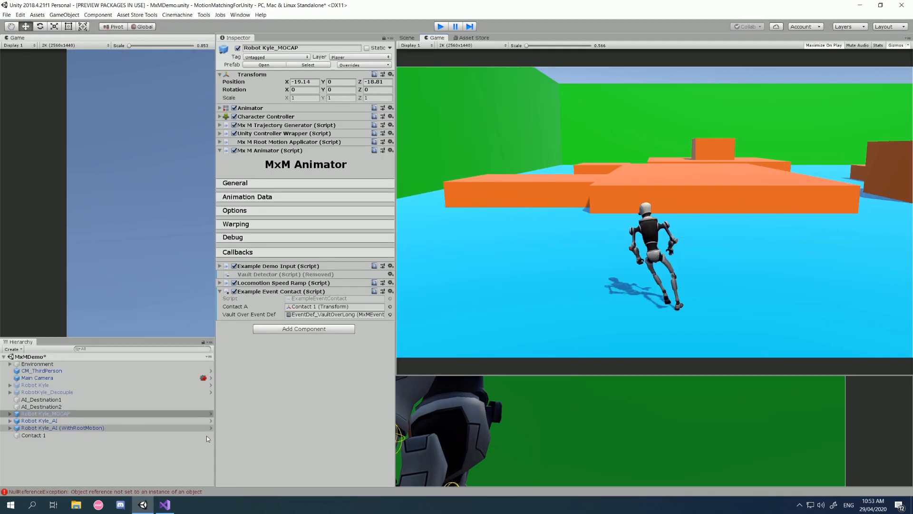
Step: Switch to Visual Studio and add m_vaultOverEventDef.ClearContacts(); above the BeginEvent call in the J key block of ExampleEventContact.cs
click(164, 504)
click(214, 312)
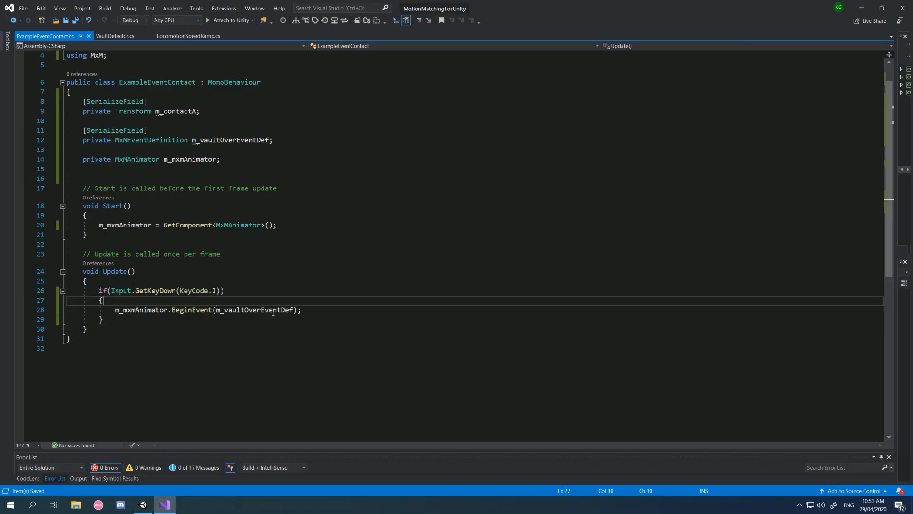
key(ctrl+Return)
key(ctrl+Return)
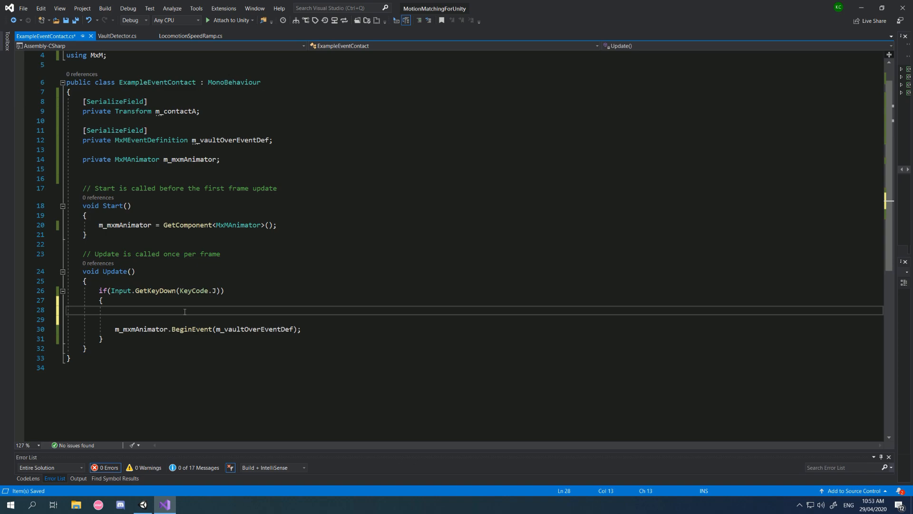
text(m_vault)
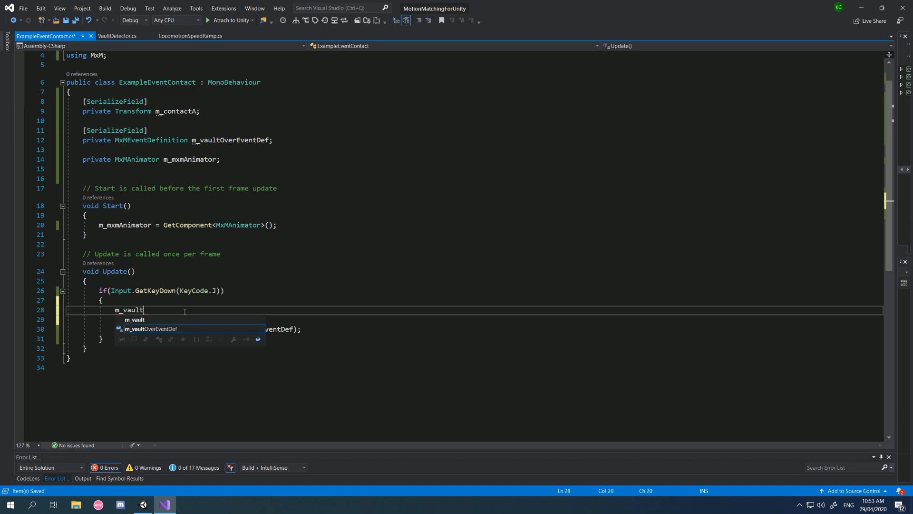
key(Tab)
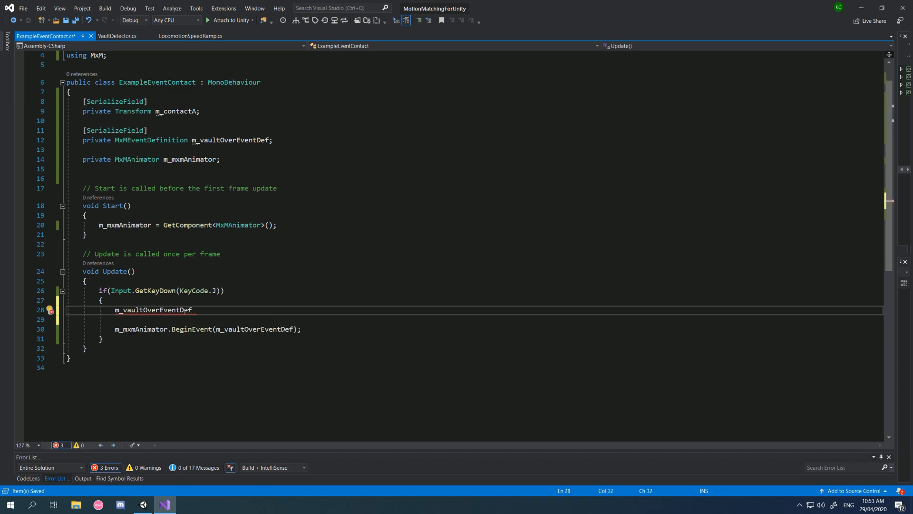
text(.Clear)
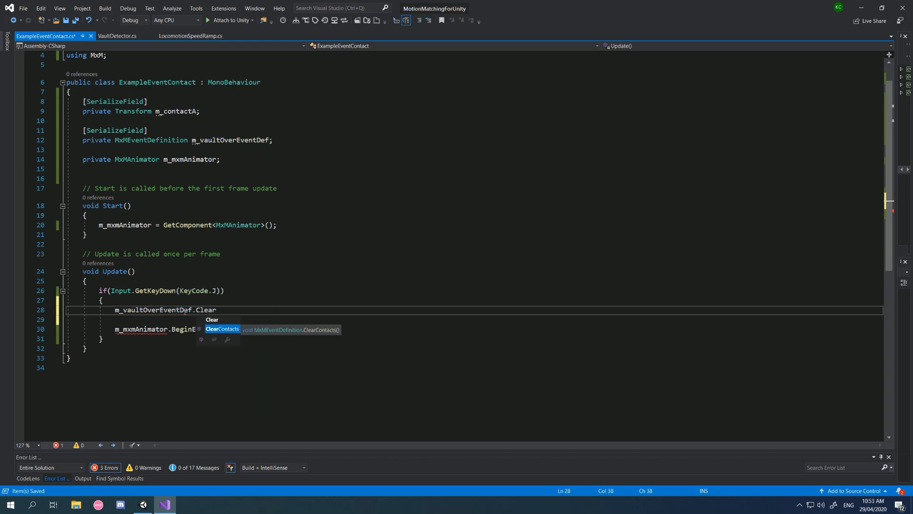
key(Tab)
text(();)
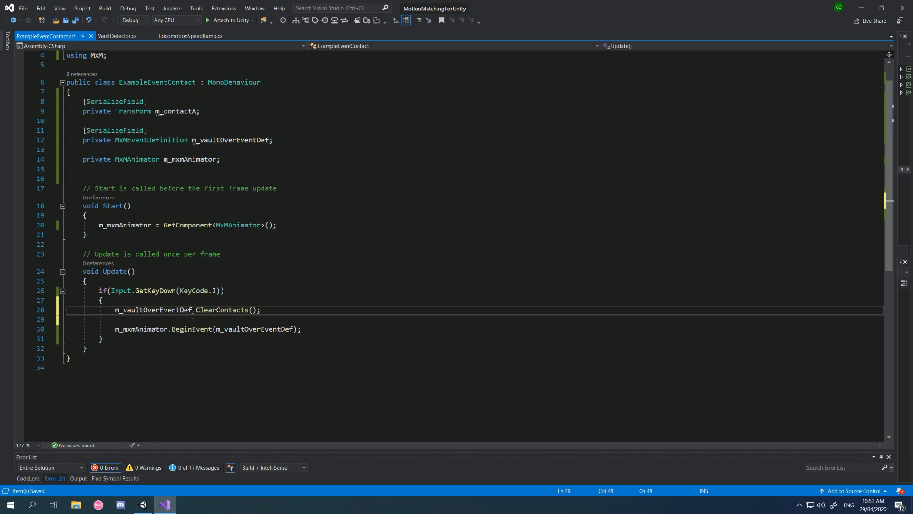
drag(301, 329, 114, 329)
drag(266, 311, 116, 310)
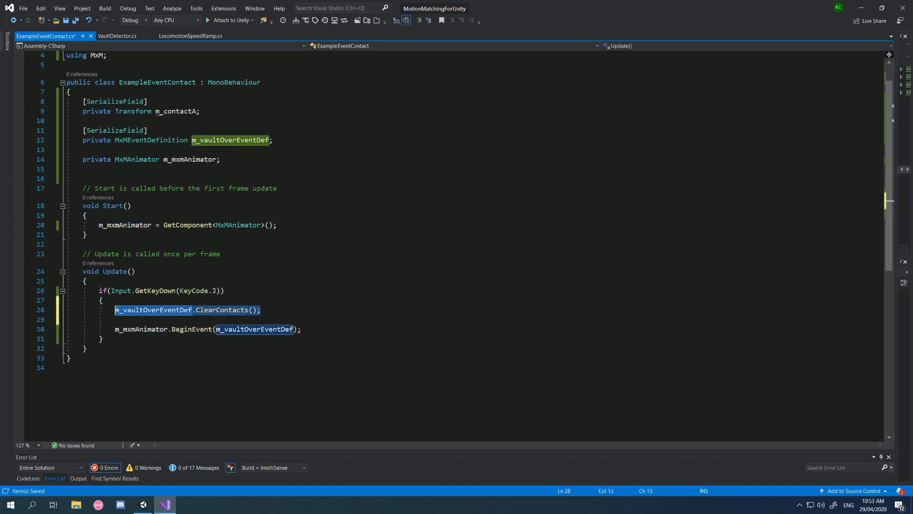
click(304, 330)
key(Return)
key(Return)
drag(262, 309, 115, 310)
key(ctrl+c)
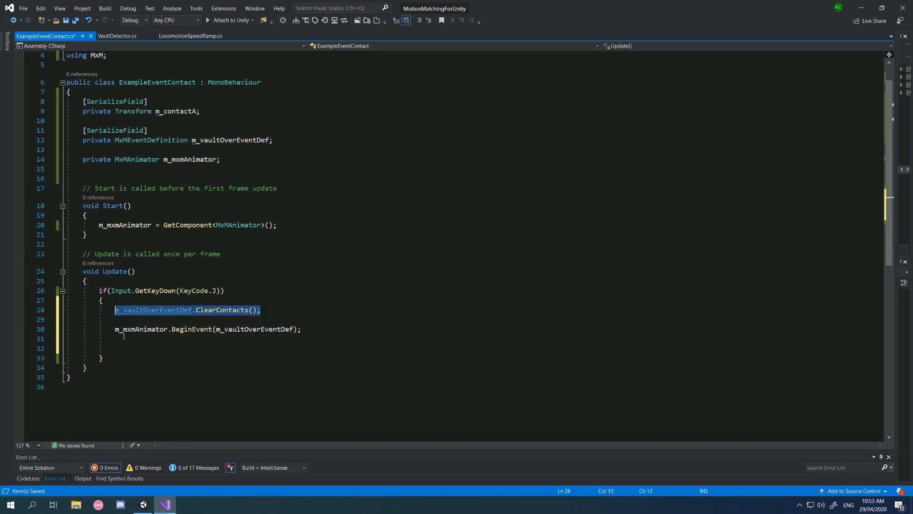
click(129, 343)
key(ctrl+v)
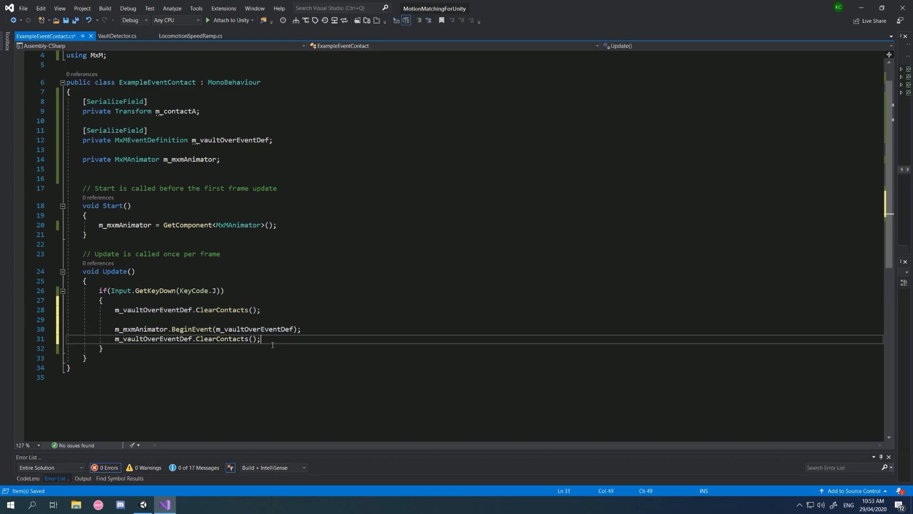
click(321, 330)
drag(304, 338, 18, 341)
key(BackSpace)
key(BackSpace)
Step: Start a new statement with m_vaultOverEventDef directly below the ClearContacts() call
click(258, 309)
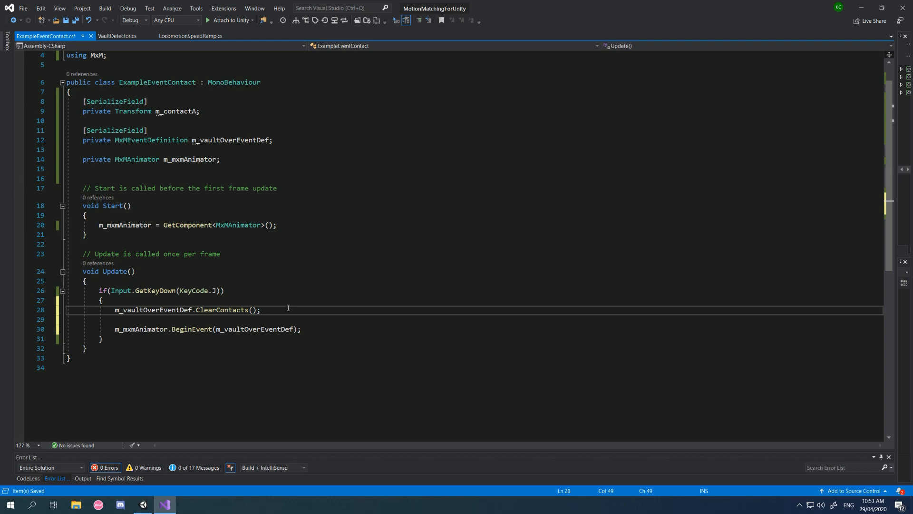
key(Return)
text(m_vaultO)
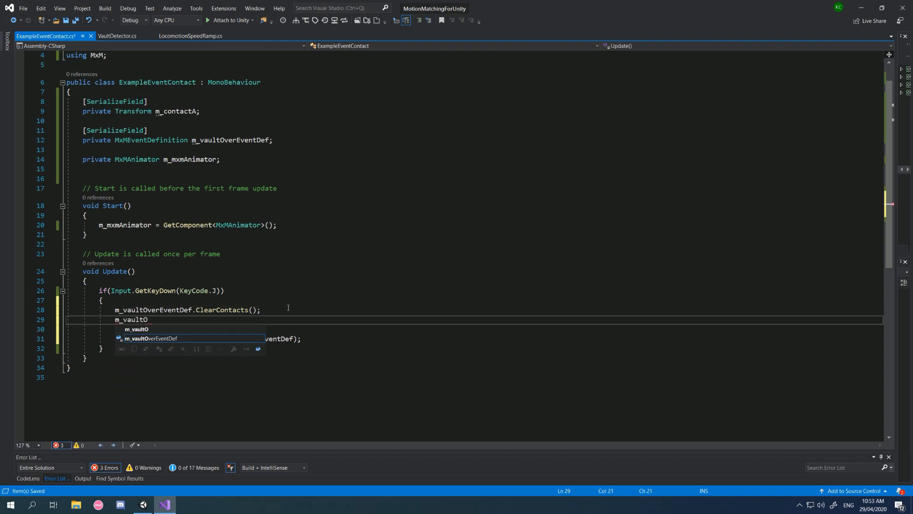
key(Tab)
text(.AddConta)
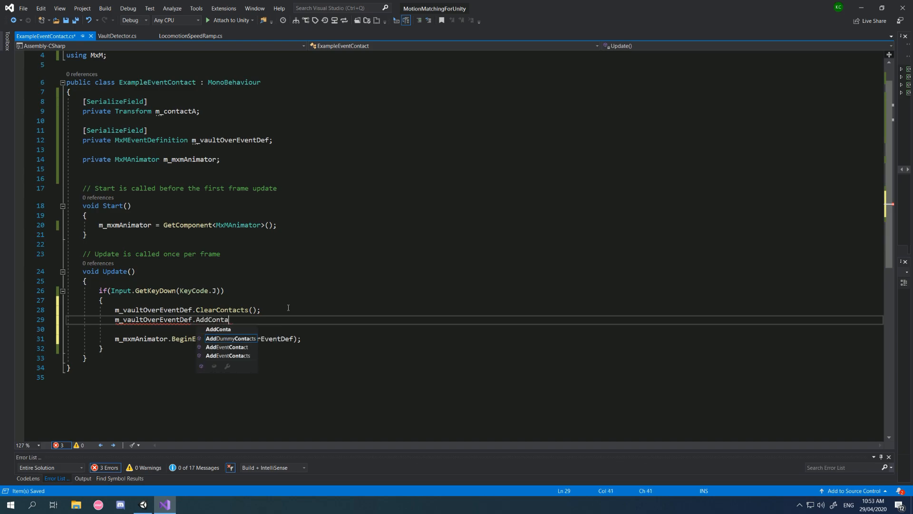
text(ct())
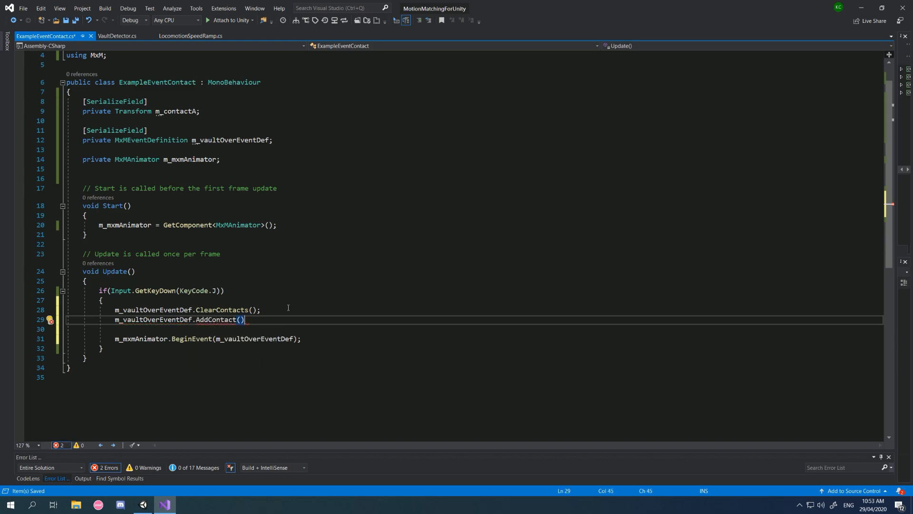
key(BackSpace)
key(BackSpace)
text(s)
key(BackSpace)
key(BackSpace)
key(BackSpace)
key(BackSpace)
key(BackSpace)
key(BackSpace)
key(BackSpace)
key(BackSpace)
key(BackSpace)
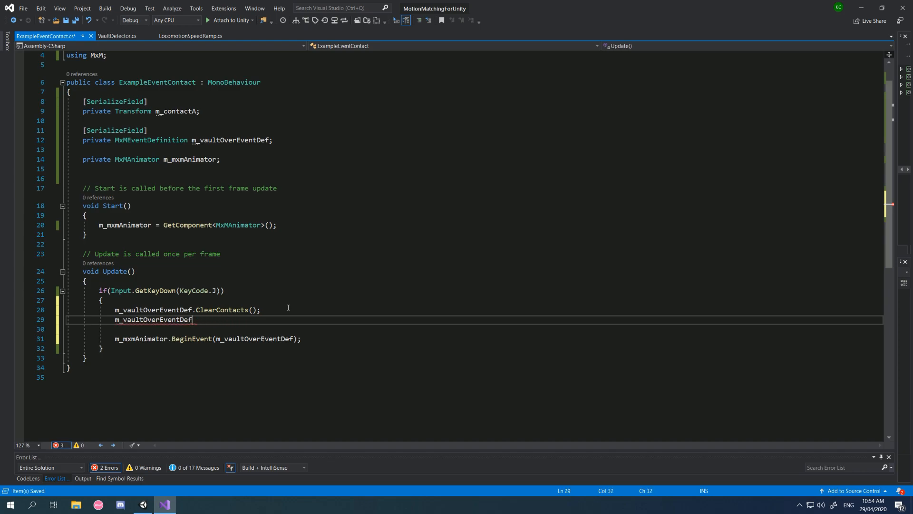
Step: Extend the new m_vaultOverEventDef statement with an AddEventContacts() call and look through that method's overloads
text(.AddCon)
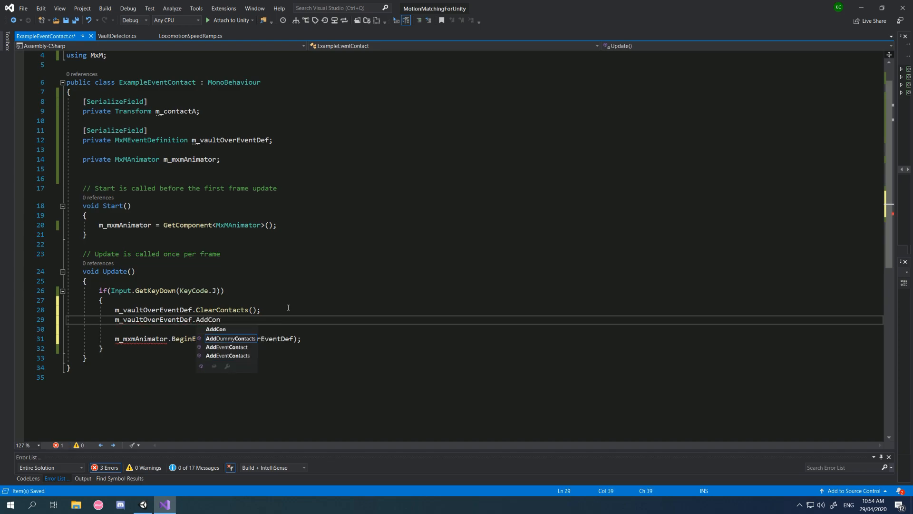
key(Down)
key(Down)
key(Tab)
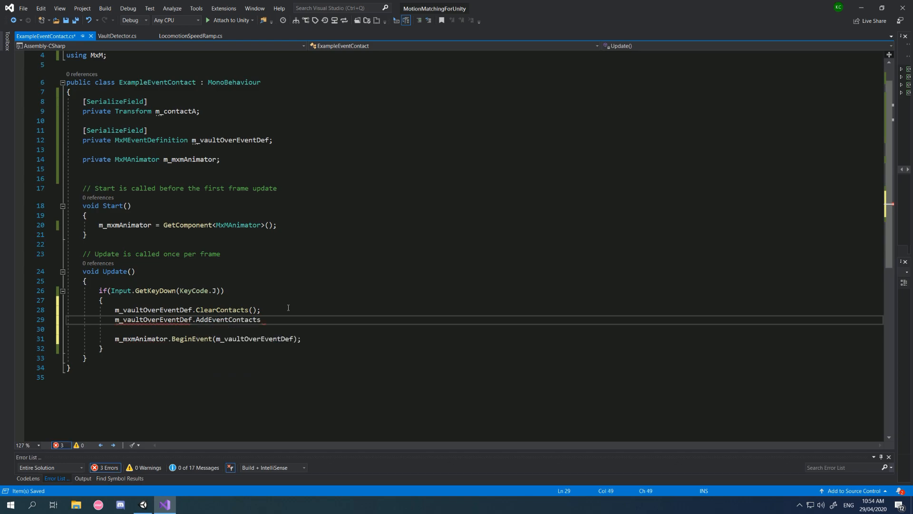
text(()
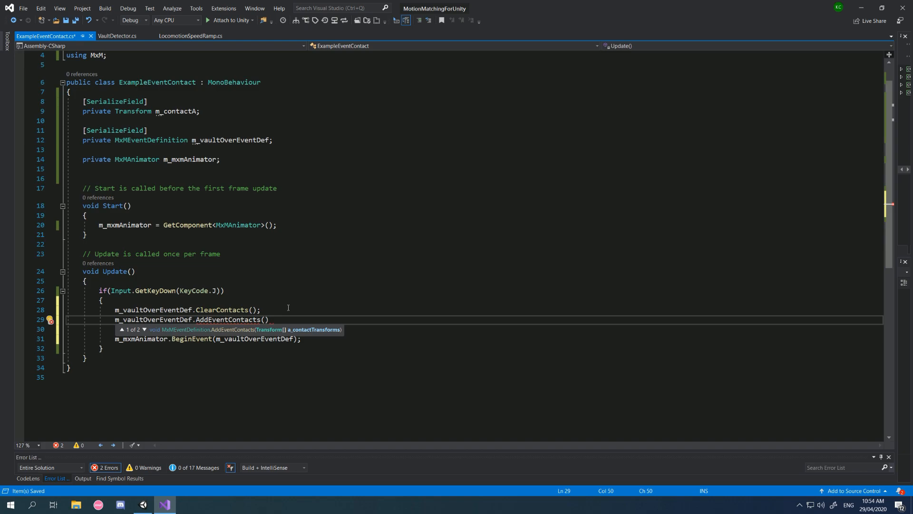
key(Down)
key(Down)
key(Left)
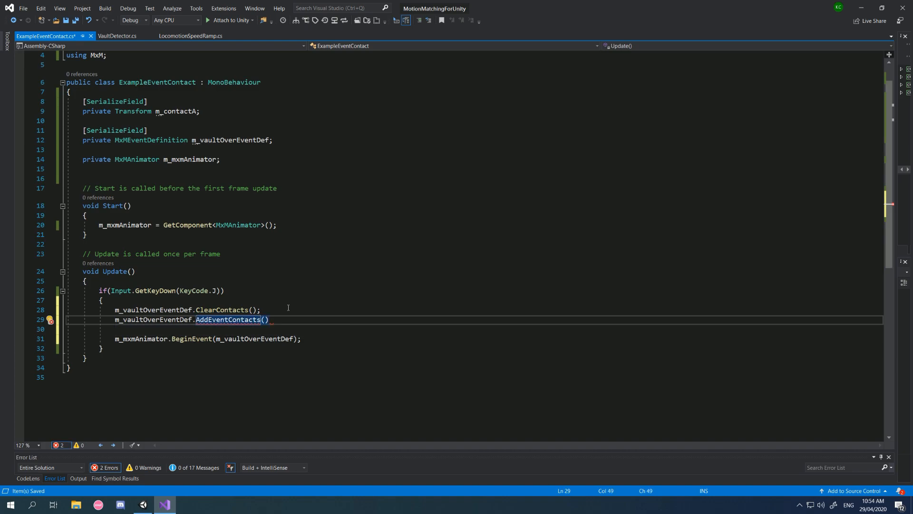
Step: Change the AddEventContacts() call to the singular AddEventContact() method
key(BackSpace)
key(Right)
key(Right)
key(BackSpace)
key(BackSpace)
text(()
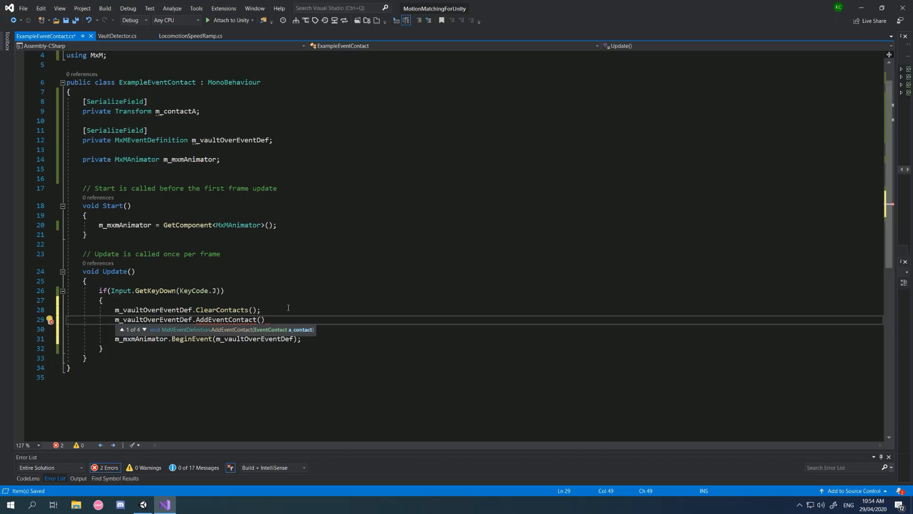
Step: Declare an EventContact variable named myContact above the ClearContacts() call
click(248, 303)
key(Return)
key(Return)
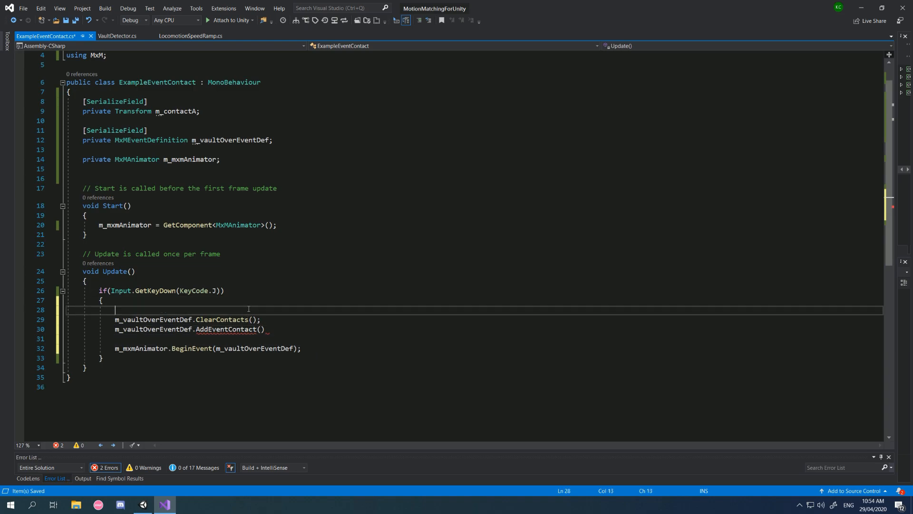
key(Up)
text(EventContact)
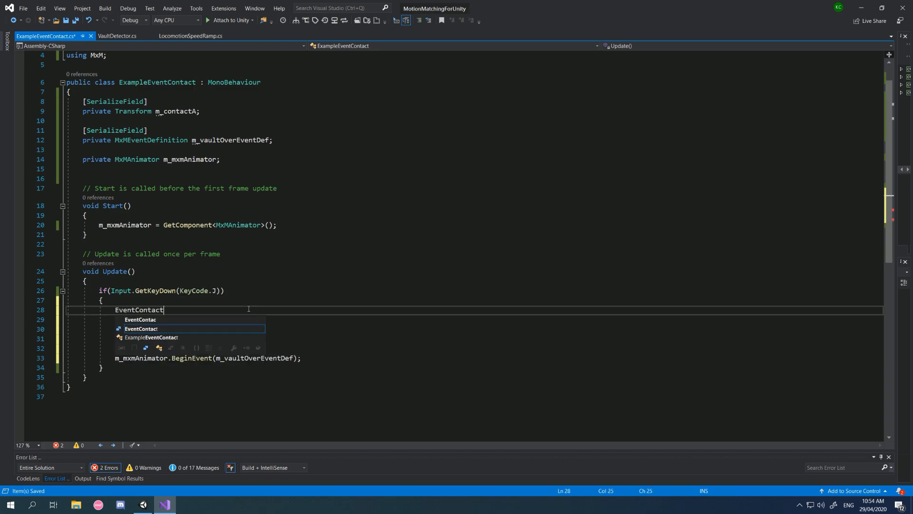
text( myContact;)
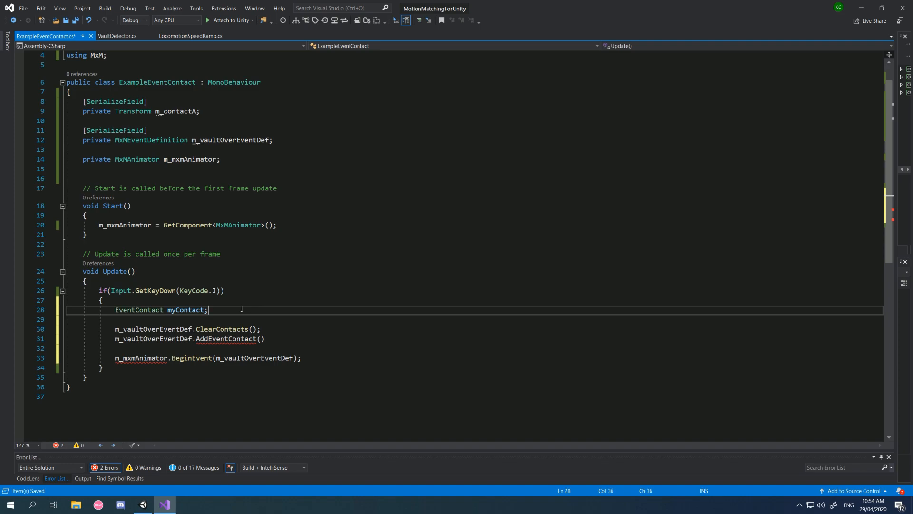
Step: Open the EventContact struct definition to examine its Position and RotationY fields, and return to ExampleEventContact.cs
ctrl+click(147, 309)
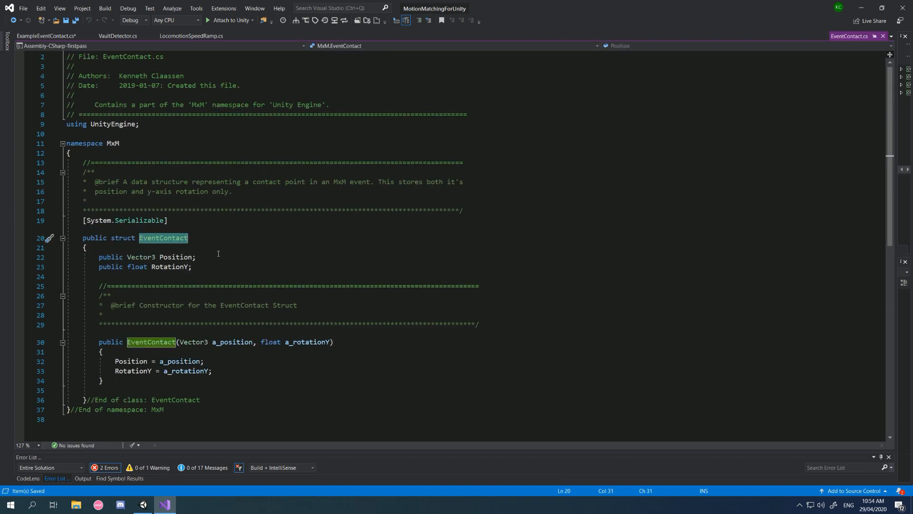
drag(91, 258, 229, 265)
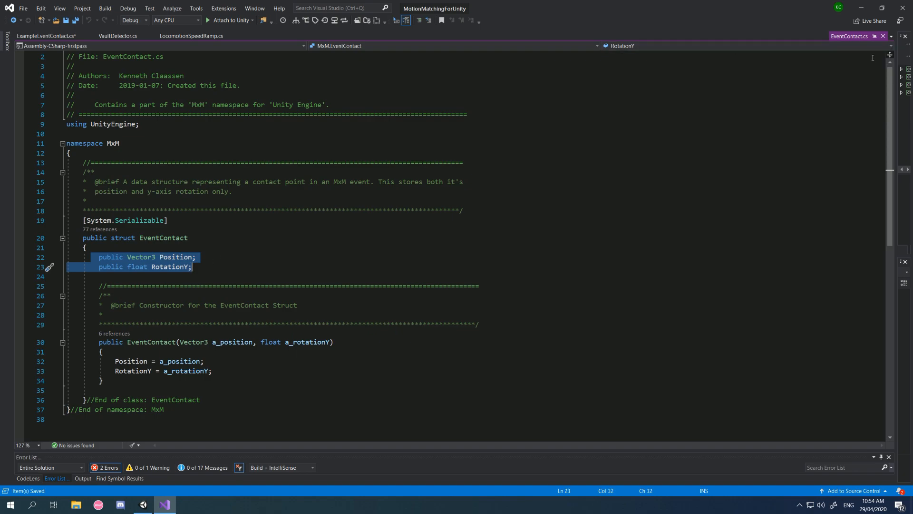
click(513, 219)
click(151, 268)
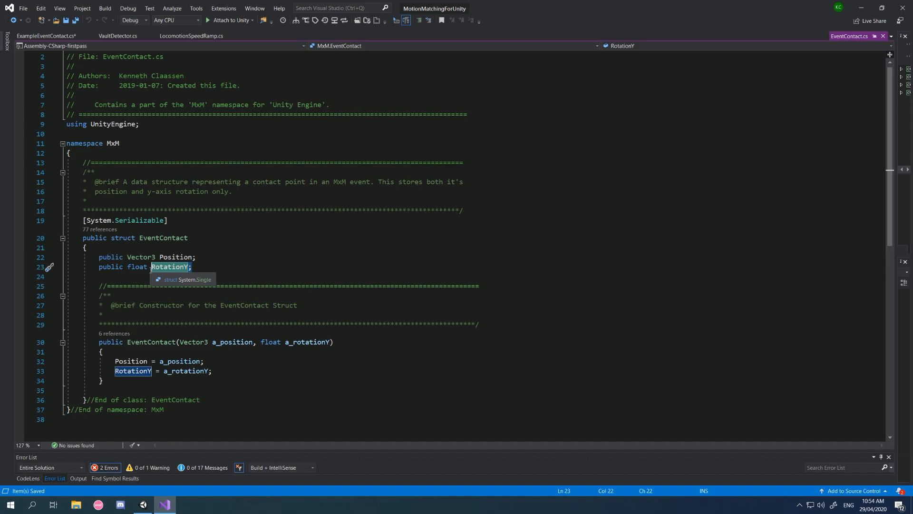
click(418, 220)
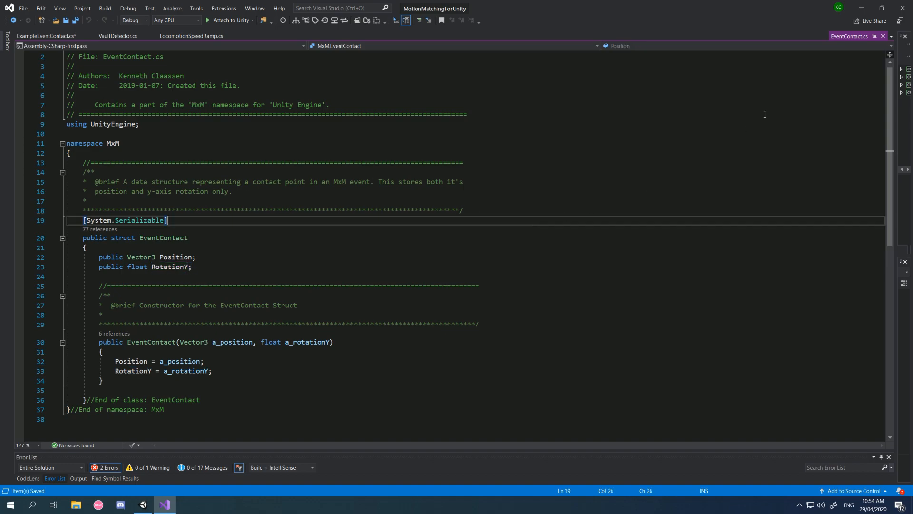
click(883, 36)
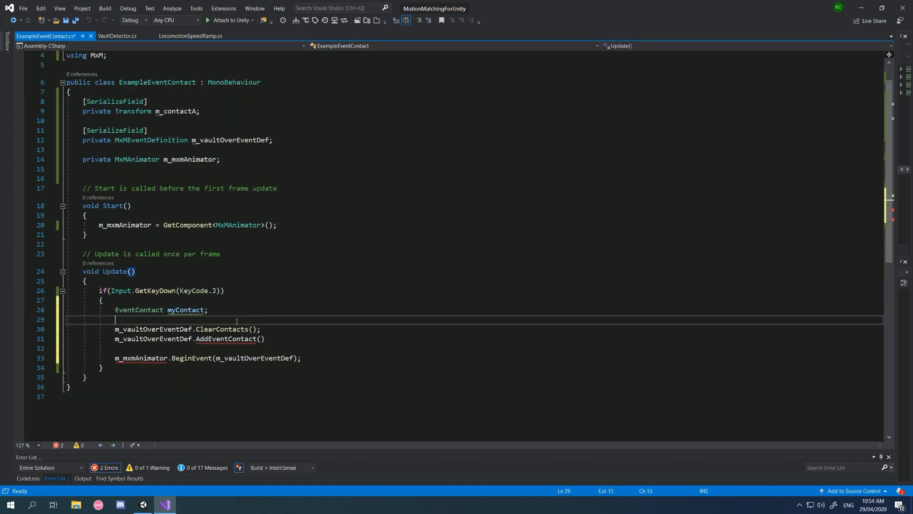
Step: Try initialising myContact with a new EventContact, and delete the whole declaration
click(221, 310)
key(BackSpace)
text(= new EventContact()
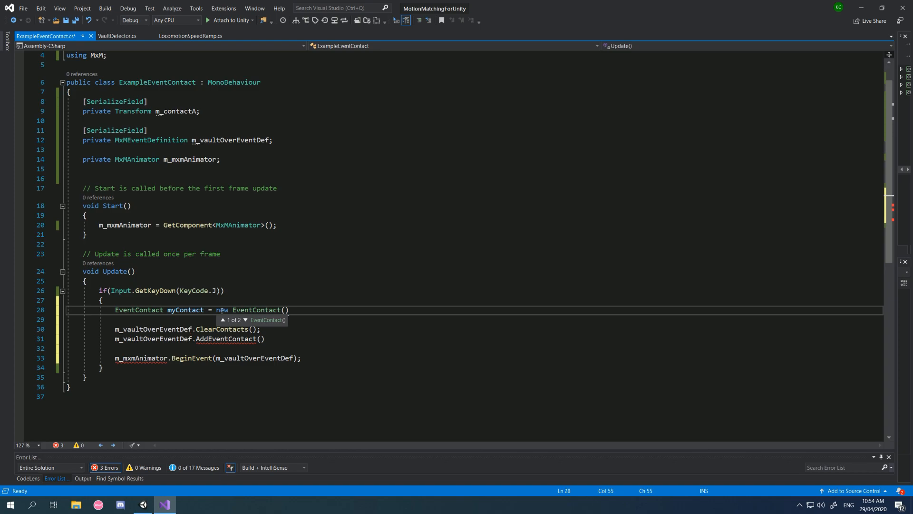
key(Down)
key(Return)
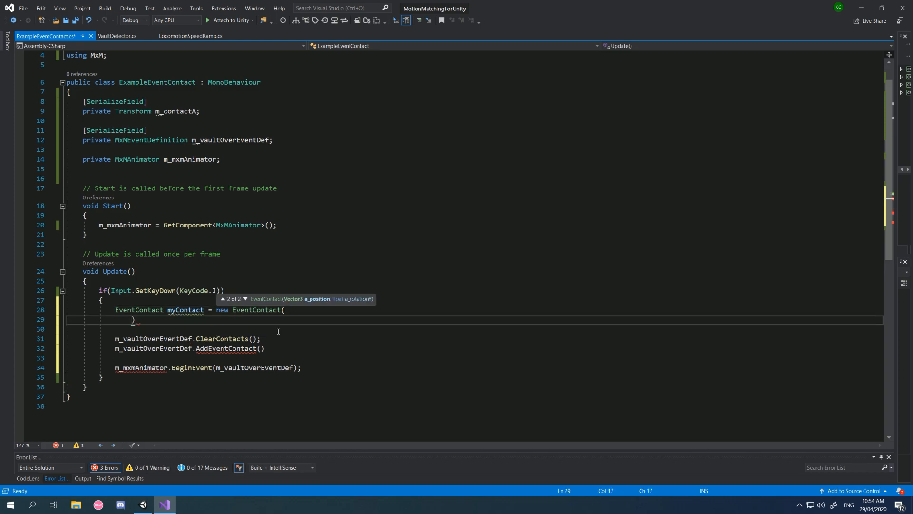
drag(221, 322, 66, 311)
key(BackSpace)
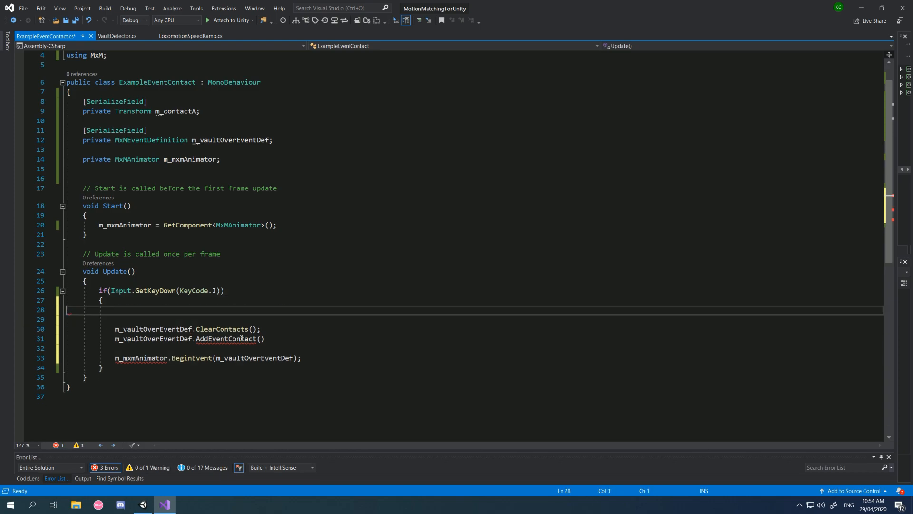
key(Delete)
Step: Pass m_contactA as the argument of the AddEventContact call and look through the method's overloads
click(273, 328)
key(BackSpace)
key(BackSpace)
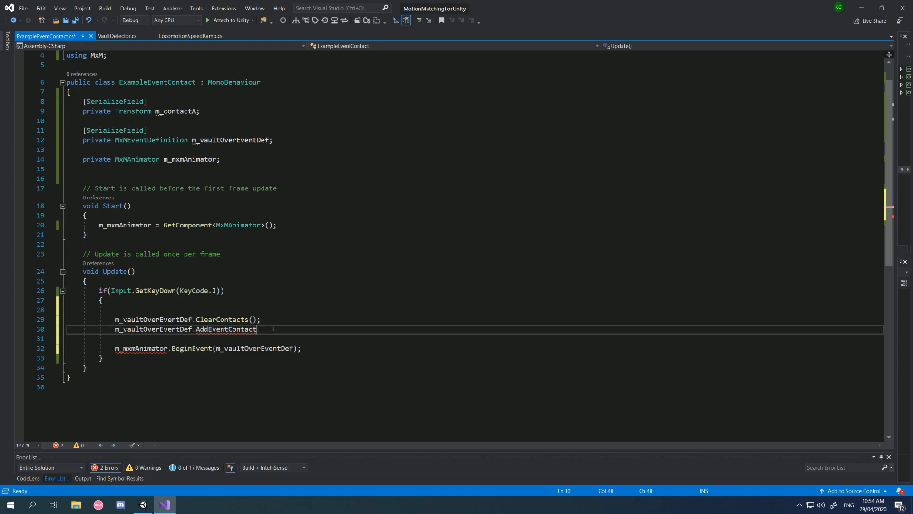
key(Down)
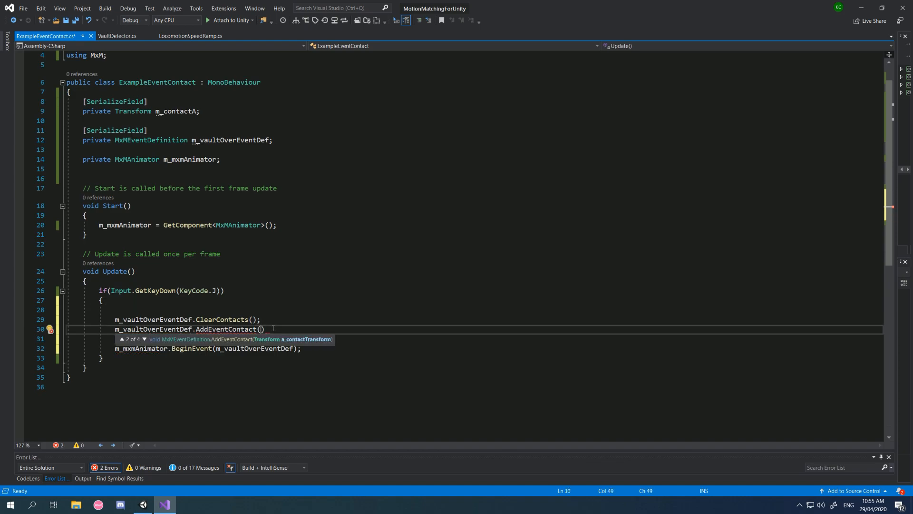
text(m_cont)
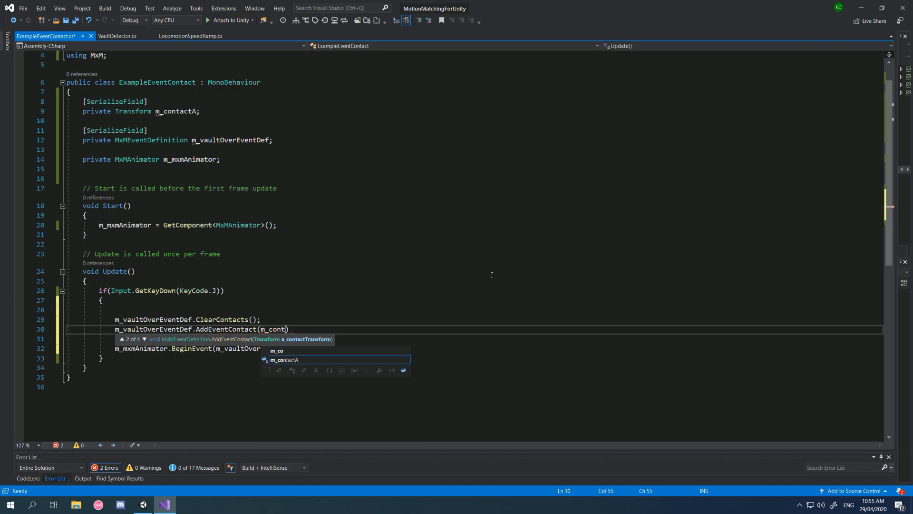
text(act)
key(Tab)
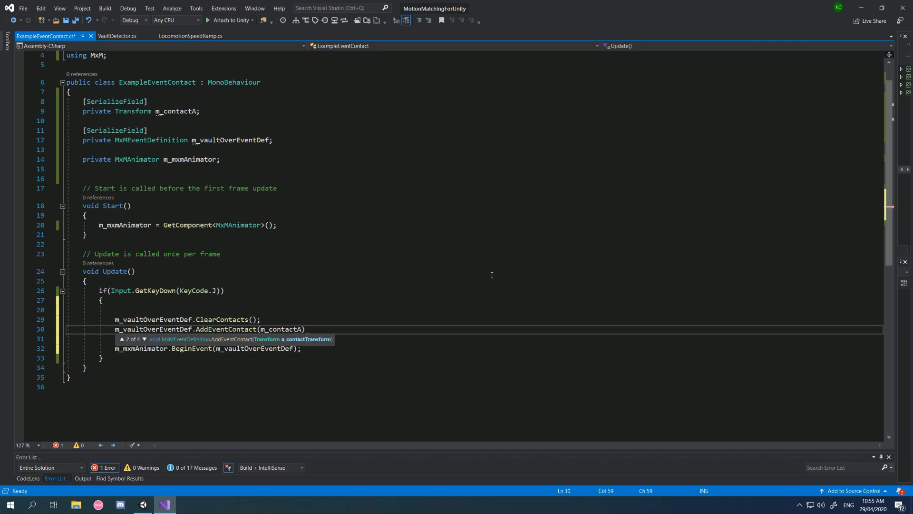
key(Down)
key(Down)
key(Up)
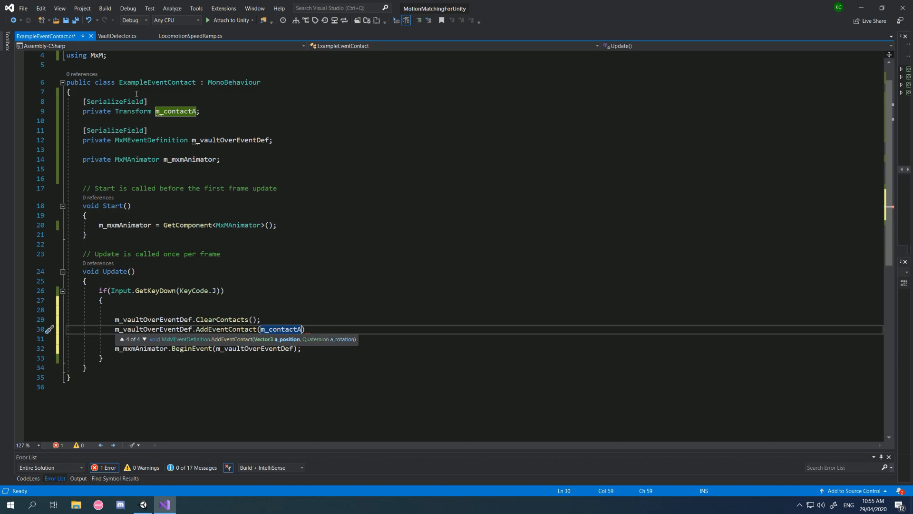
Step: Complete the AddEventContact(m_contactA) statement with a semicolon on the line below ClearContacts()
click(334, 329)
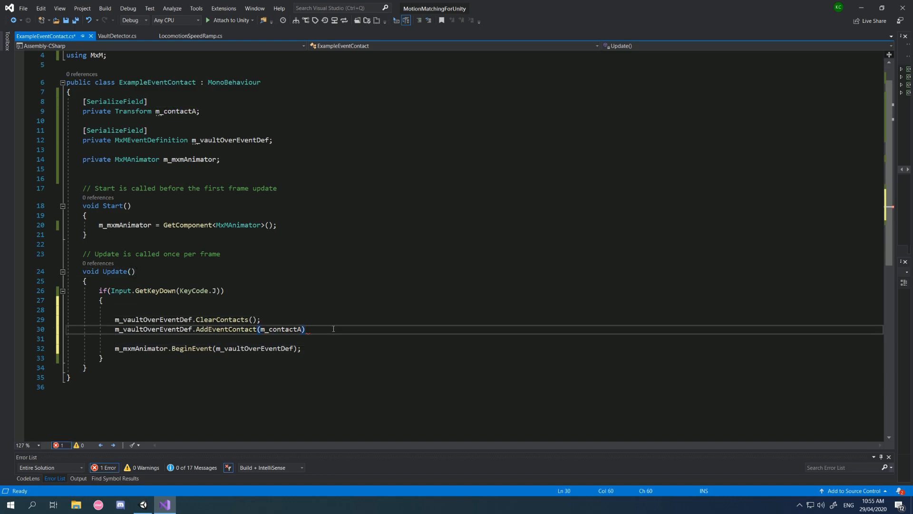
drag(285, 319, 49, 309)
drag(325, 330, 73, 330)
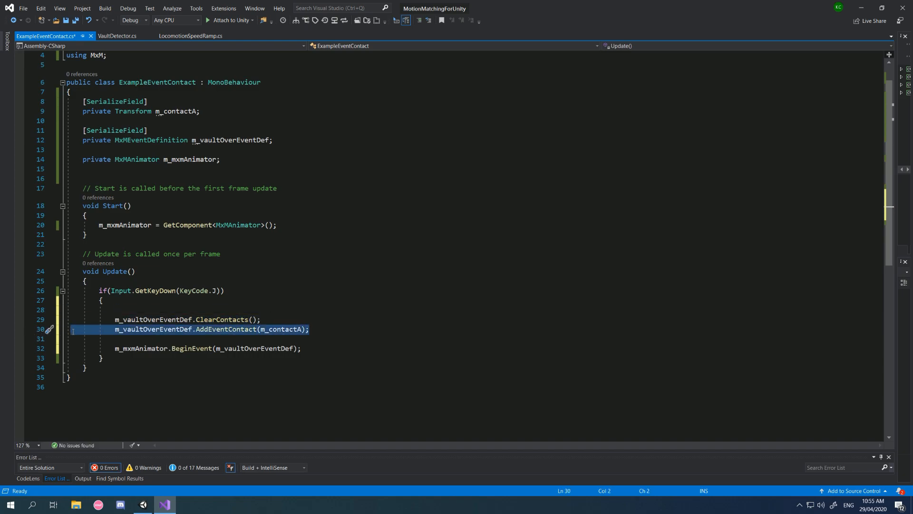
click(330, 329)
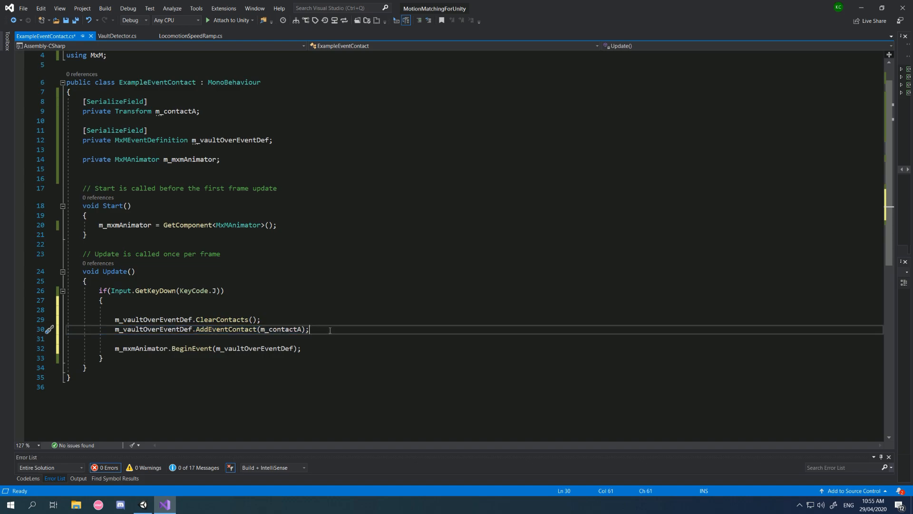
drag(327, 330, 115, 329)
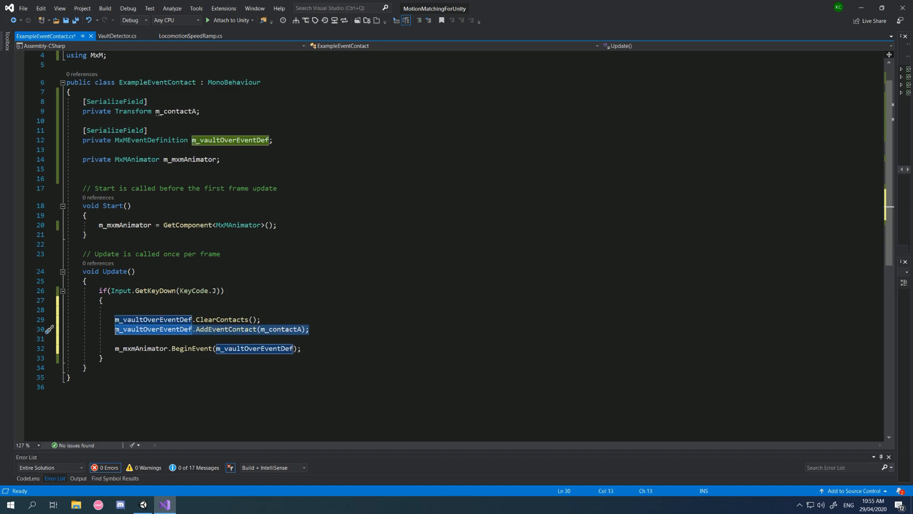
Step: Try renaming the call to AddEventContacts and duplicating its line, and remove the extra letter, copied statements and empty line
click(329, 333)
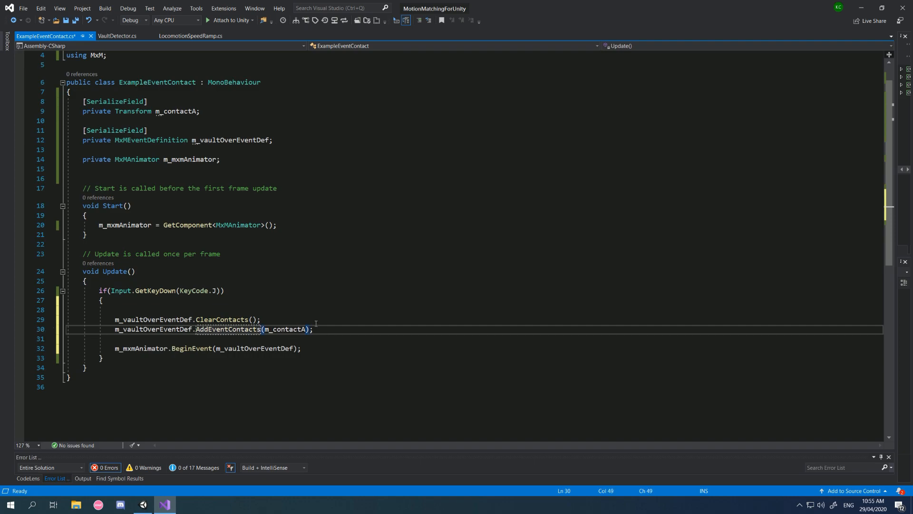
drag(321, 329, 119, 331)
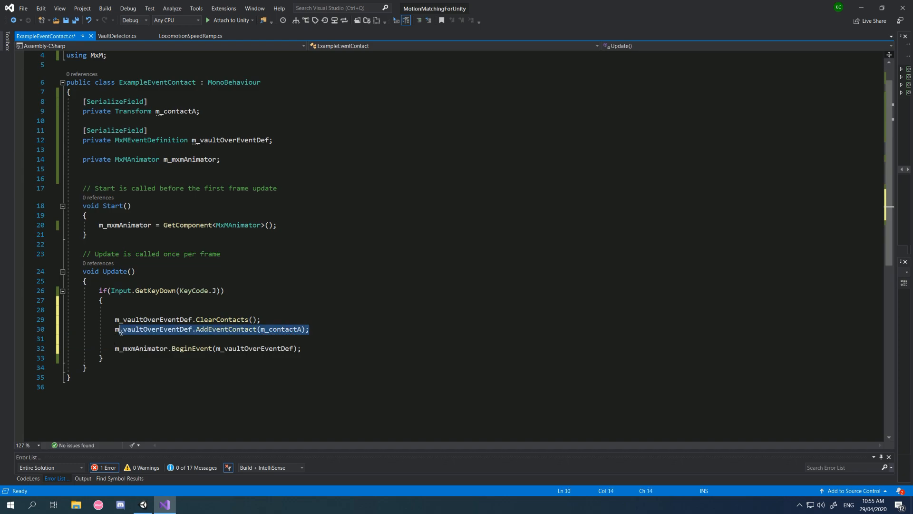
click(344, 333)
key(ctrl+d)
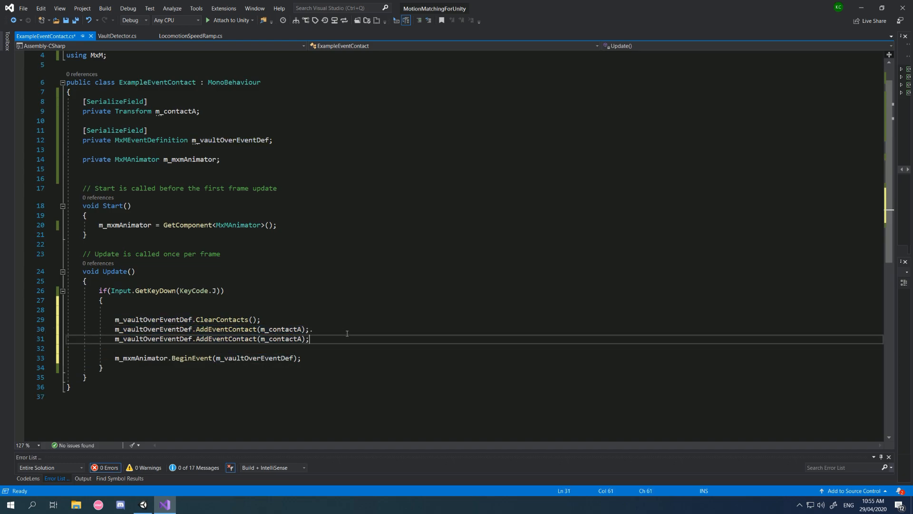
key(ctrl+d)
key(BackSpace)
drag(320, 349, 17, 339)
key(BackSpace)
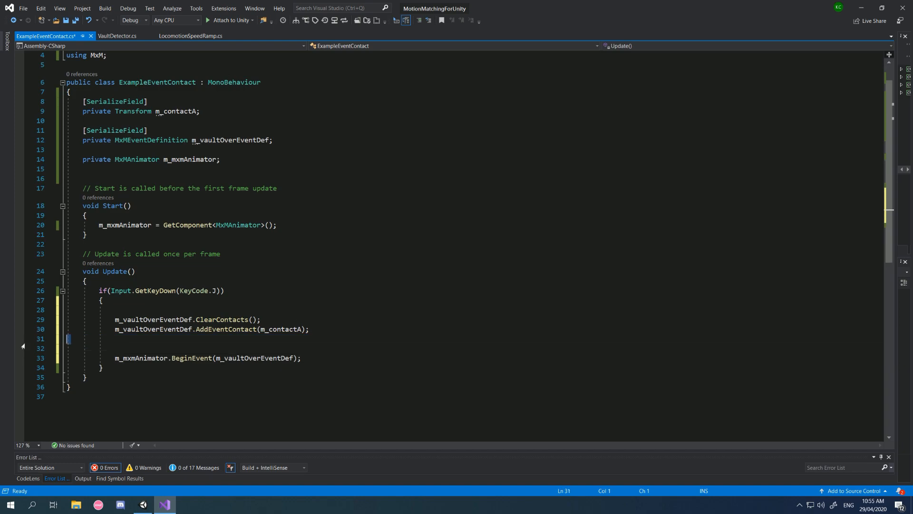
key(Delete)
Step: Save ExampleEventContact.cs, and switch to Unity to clear the console
click(359, 359)
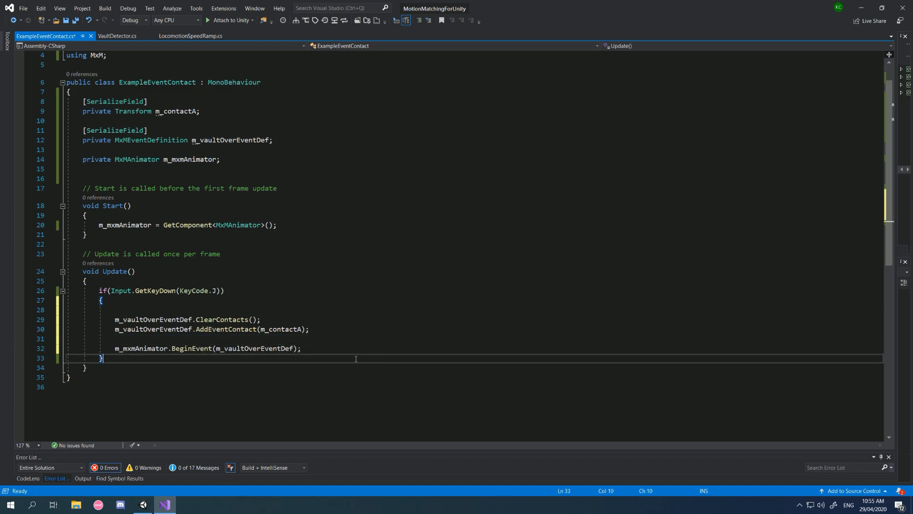
key(ctrl+s)
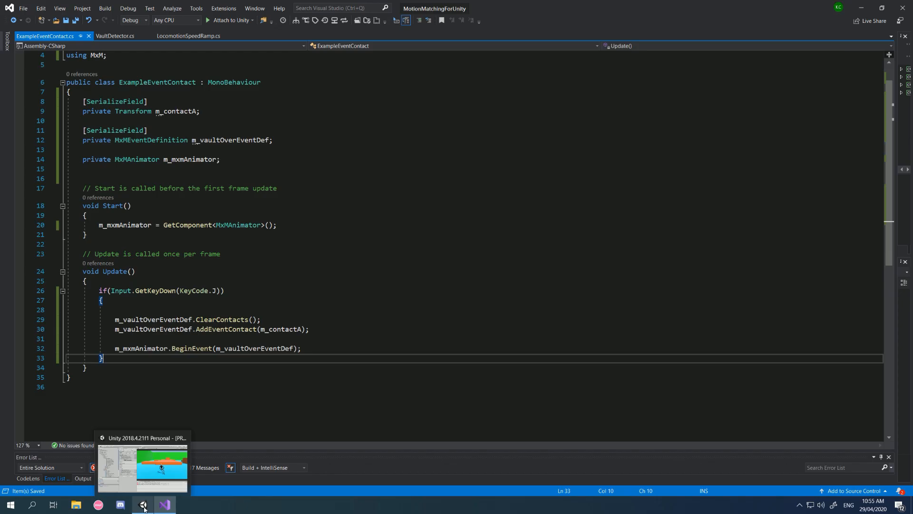
click(148, 506)
click(406, 388)
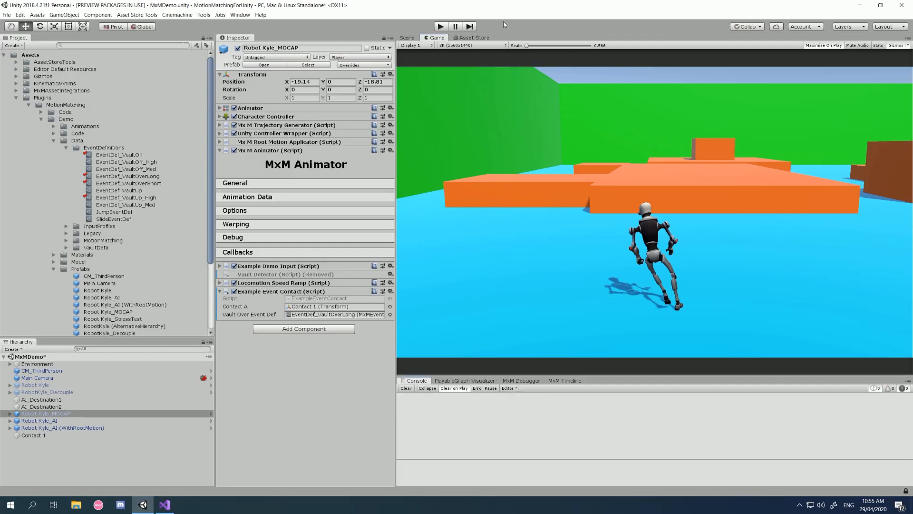
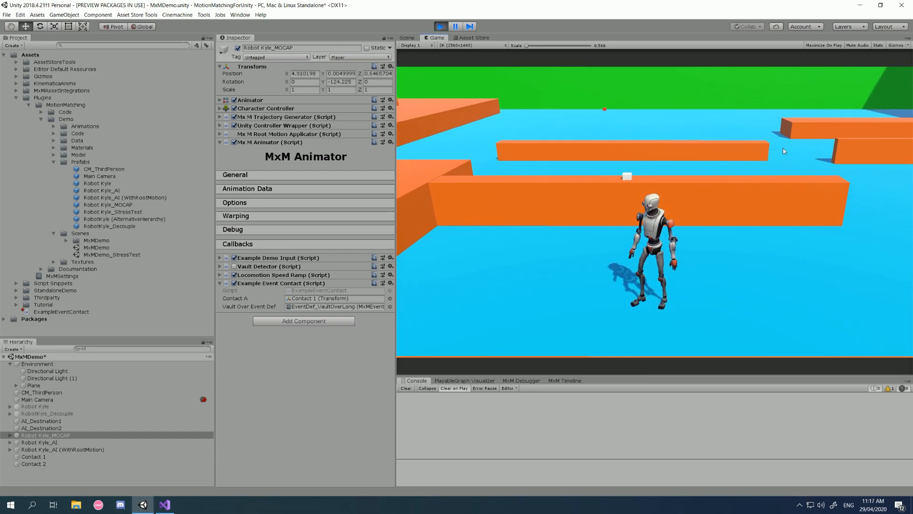
Step: Move the robot character around in front of the orange wall in play mode and test its motion near the contact cube
key(w)
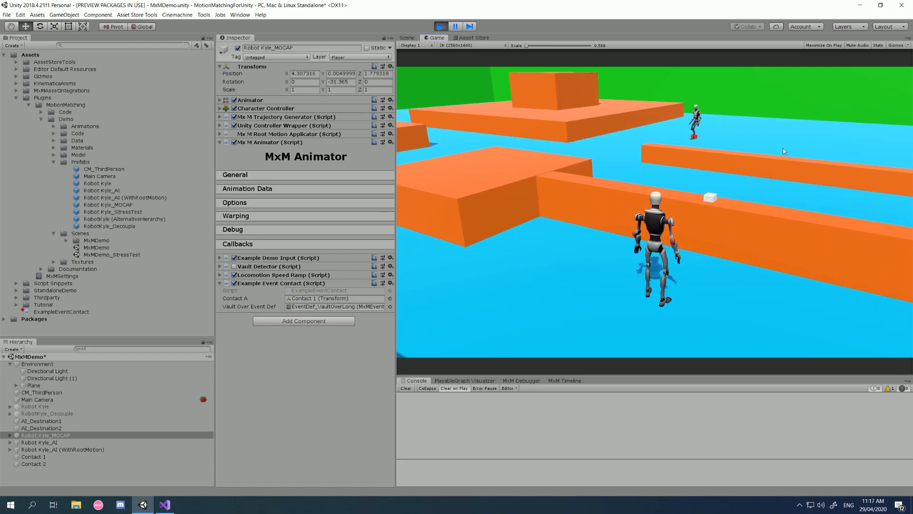
key(space)
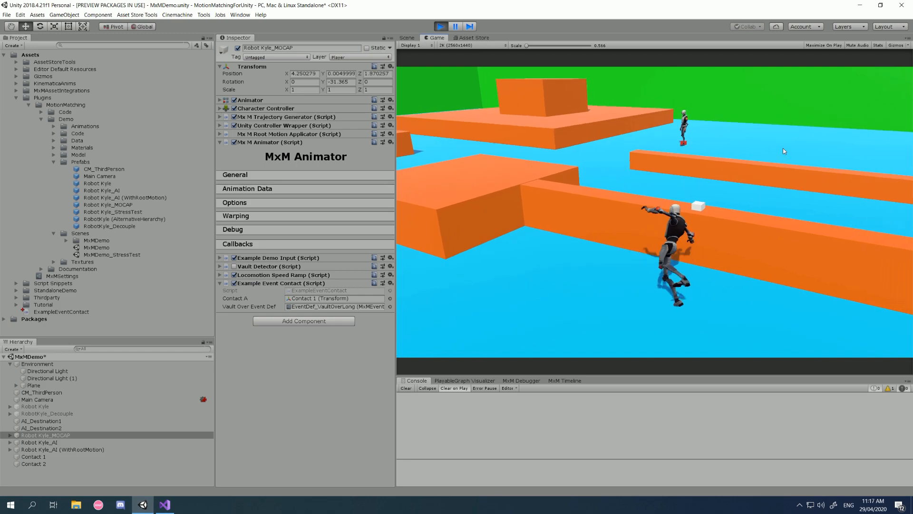
key(w)
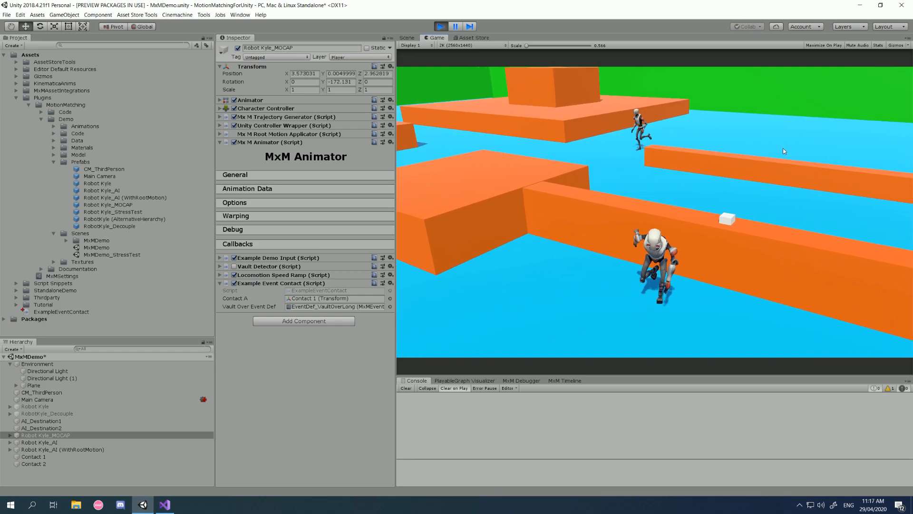
key(w)
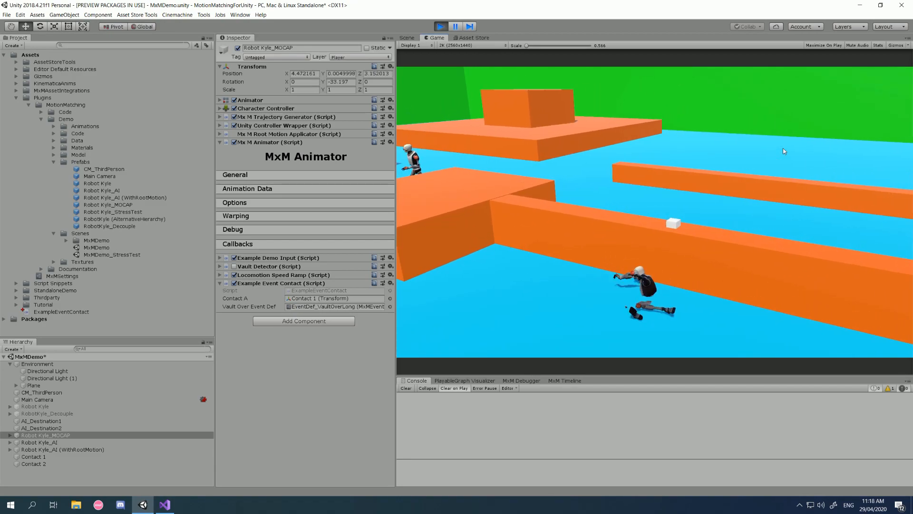
key(s)
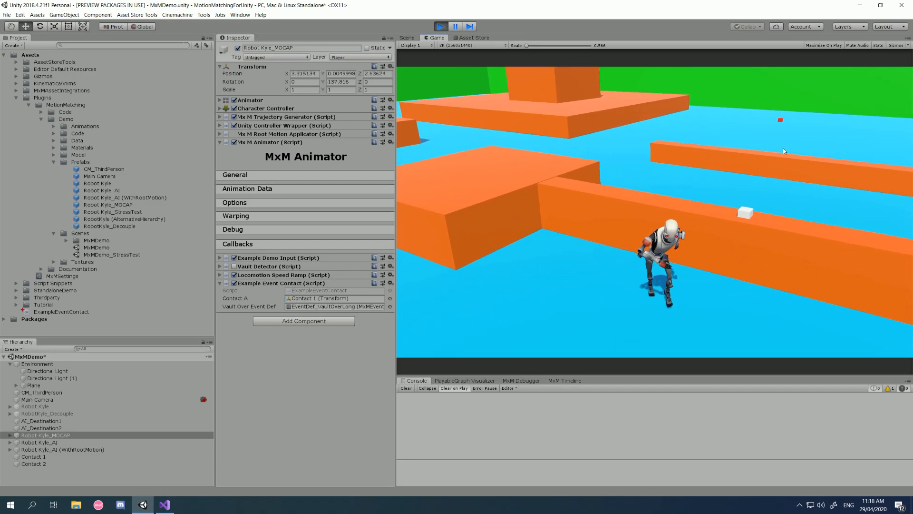
key(d)
key(a)
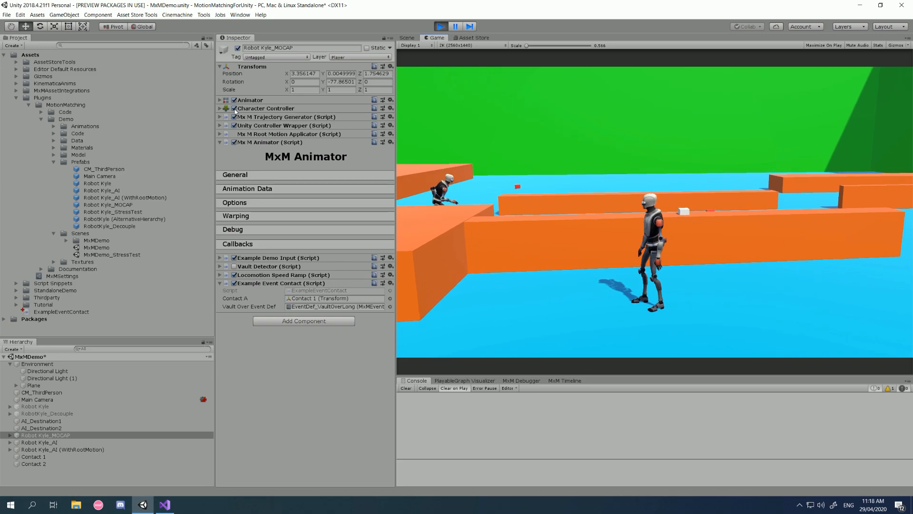
Step: Disable the Character Controller on Robot Kyle_MOCAP and set Root Motion to On in the MxM Animator options
click(234, 108)
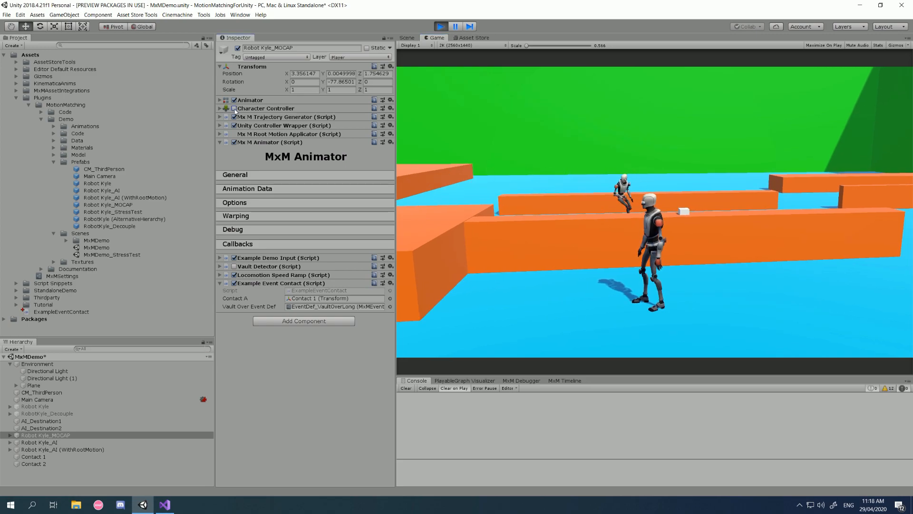
click(256, 203)
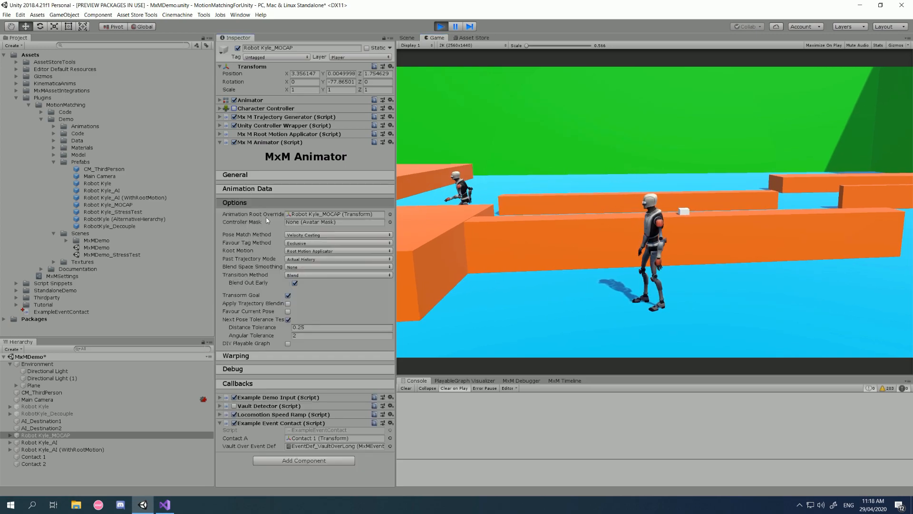
click(303, 251)
click(308, 269)
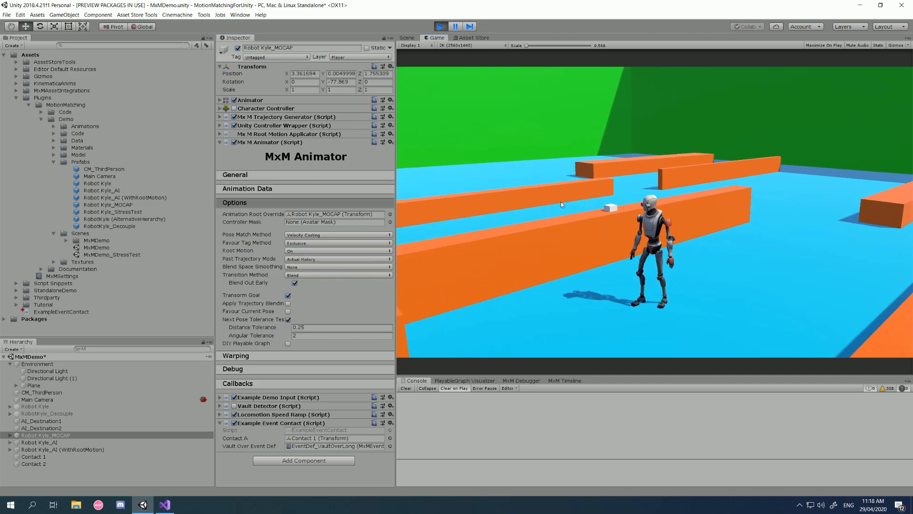
Step: Test the vault event by running the character towards the orange wall and back, and stop play mode
key(s)
key(w)
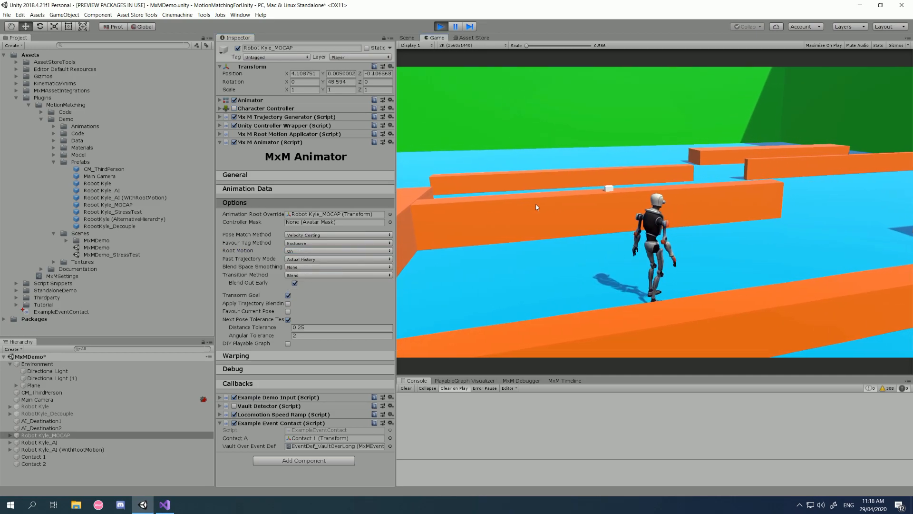
key(space)
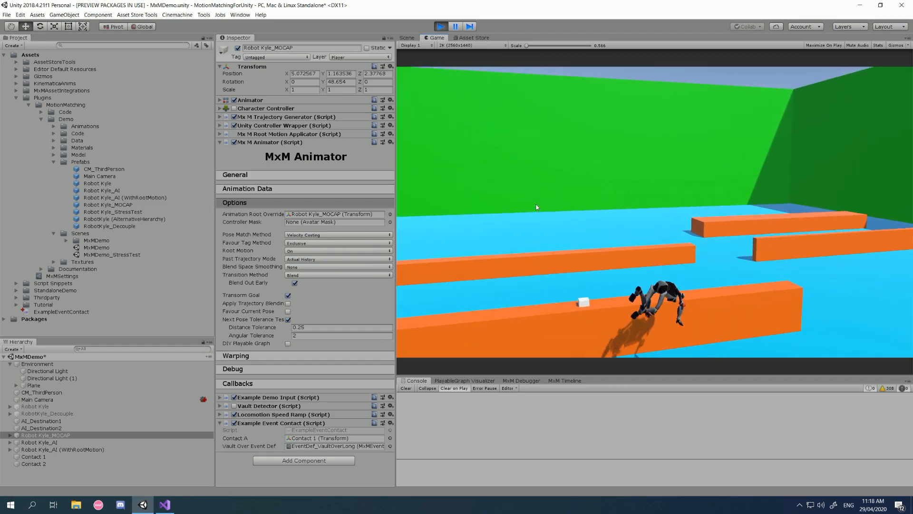
key(s)
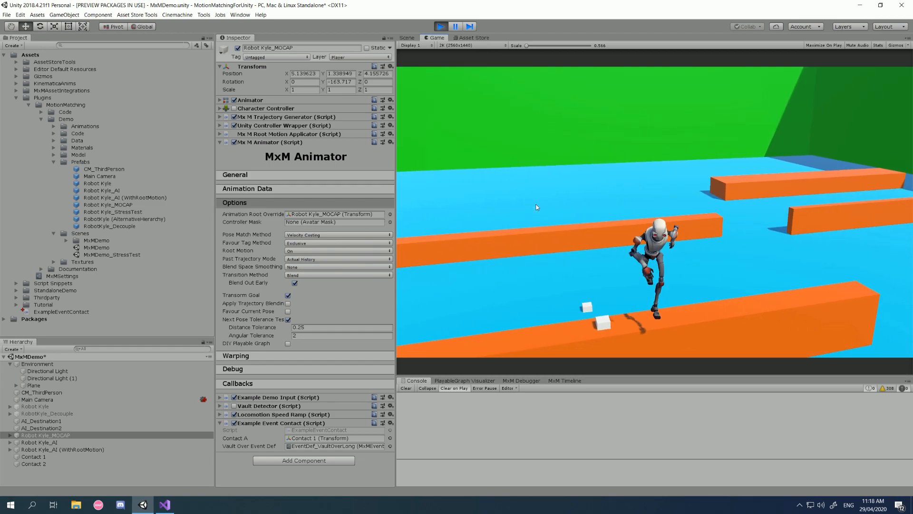
key(w)
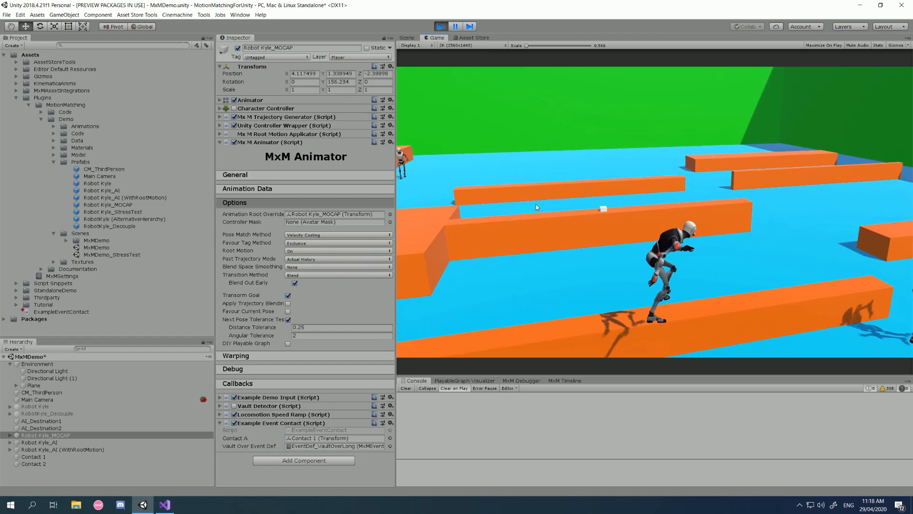
key(w)
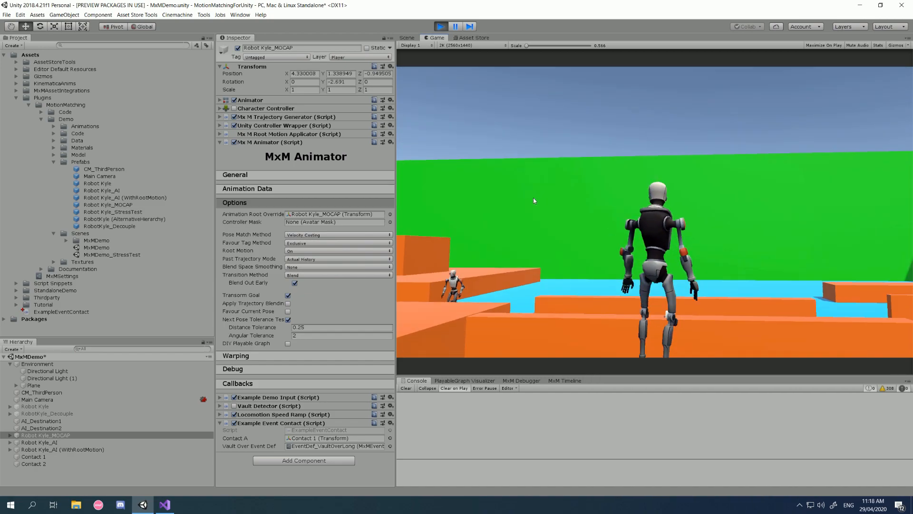
click(441, 27)
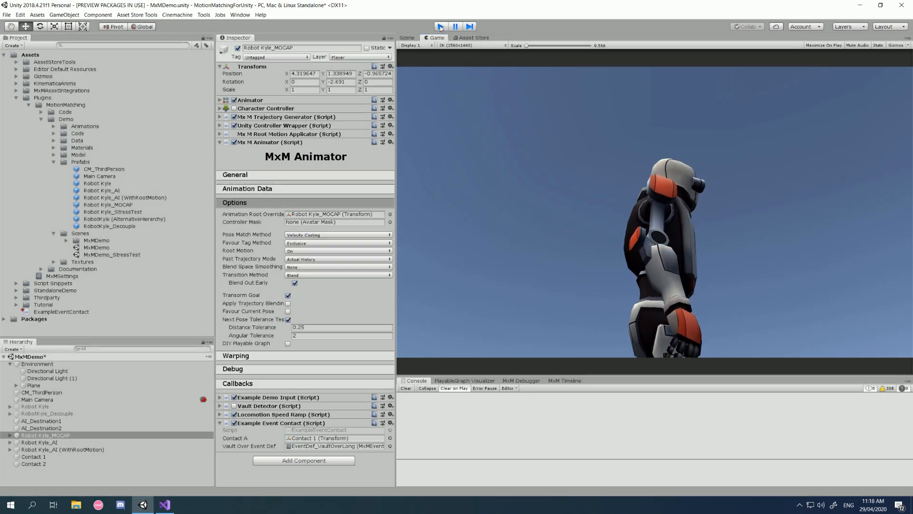
Step: Show the Scene view and look at the two contact cubes on and beside the orange wall
click(78, 467)
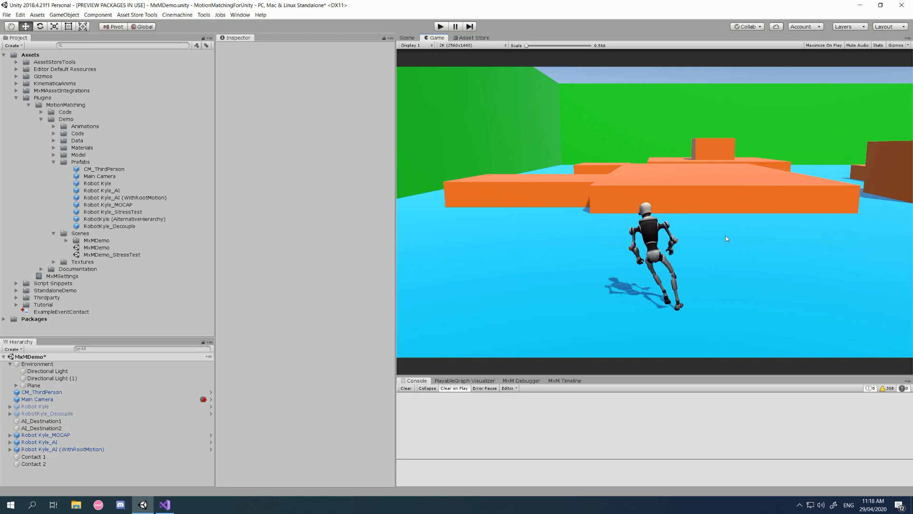
click(410, 38)
right_drag(566, 224, 693, 284)
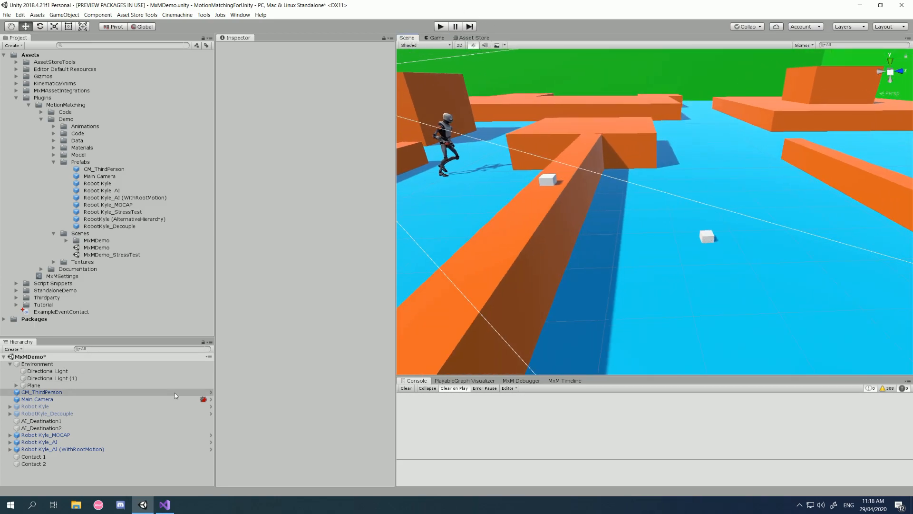
Step: Switch to ExampleEventContact.cs in Visual Studio and declare a second serialized private Transform field named m_contactB below m_contactA
click(161, 506)
click(124, 35)
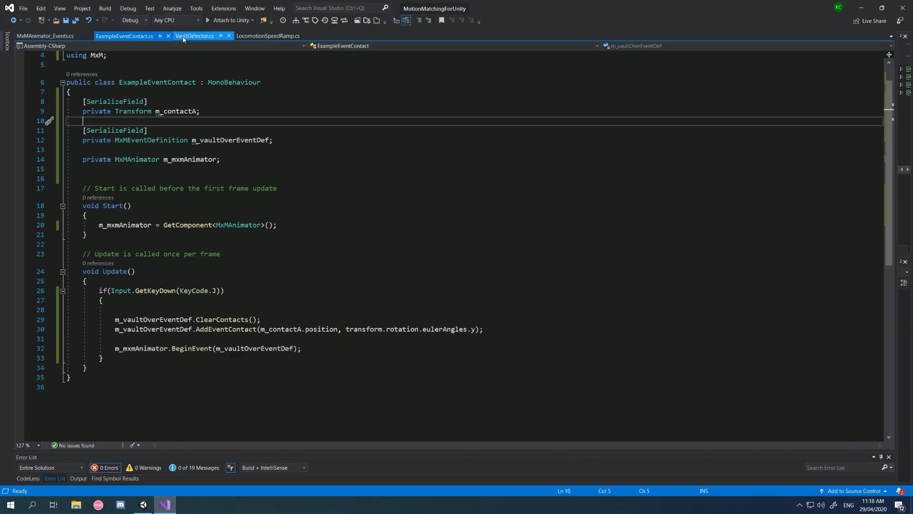
key(Return)
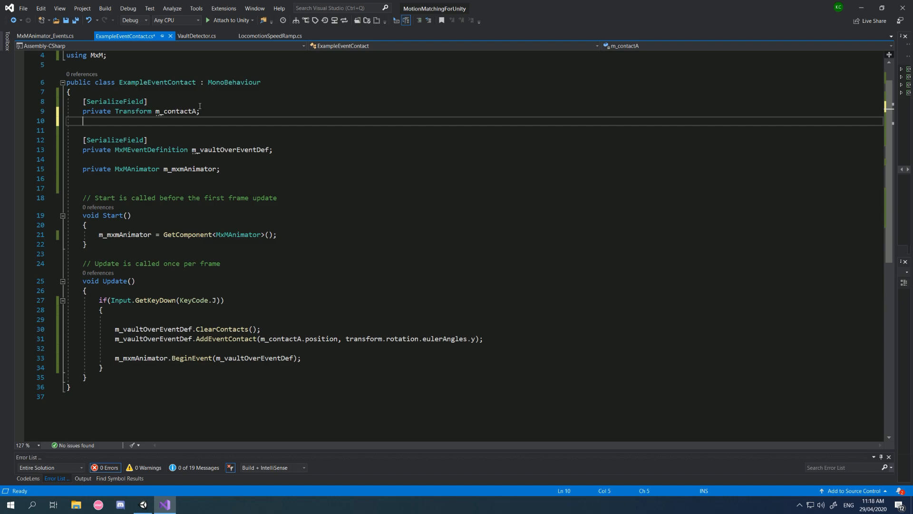
key(Return)
drag(202, 111, 107, 102)
key(ctrl+c)
click(144, 122)
key(ctrl+v)
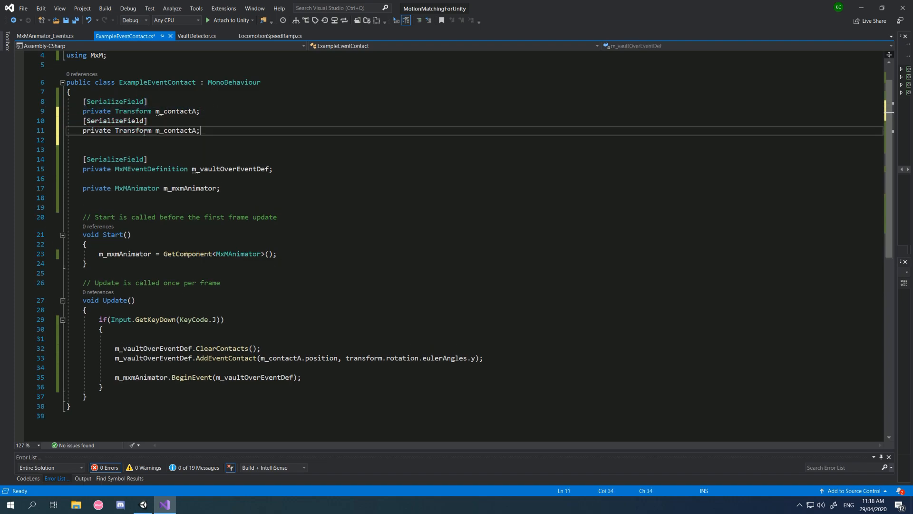
click(199, 112)
key(Return)
click(196, 140)
key(BackSpace)
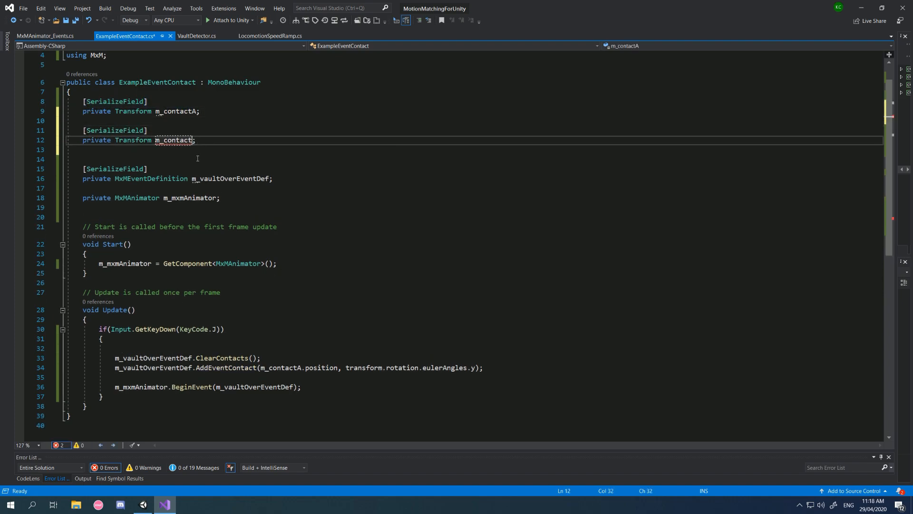
text(B)
Step: Examine the existing AddEventContact call in Update, including its m_contactA.position and transform.rotation.eulerAngles.y arguments
click(323, 209)
drag(499, 369, 114, 371)
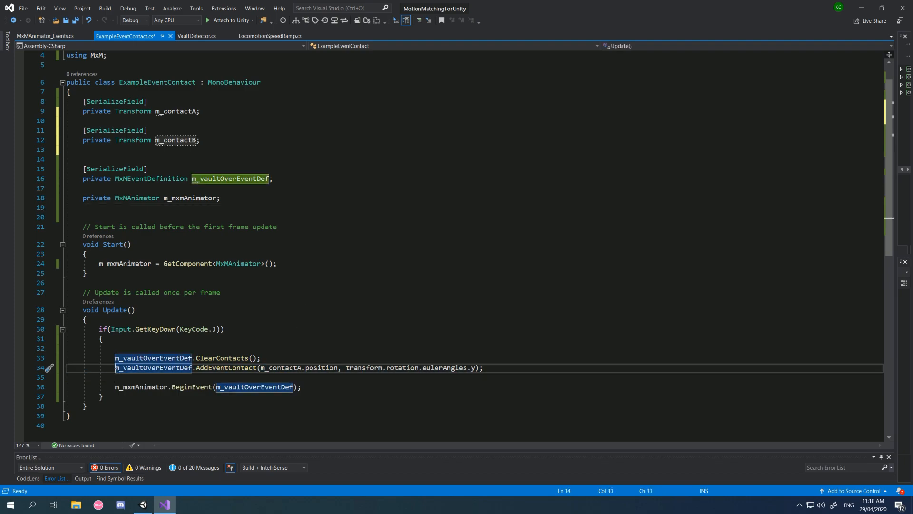
click(515, 368)
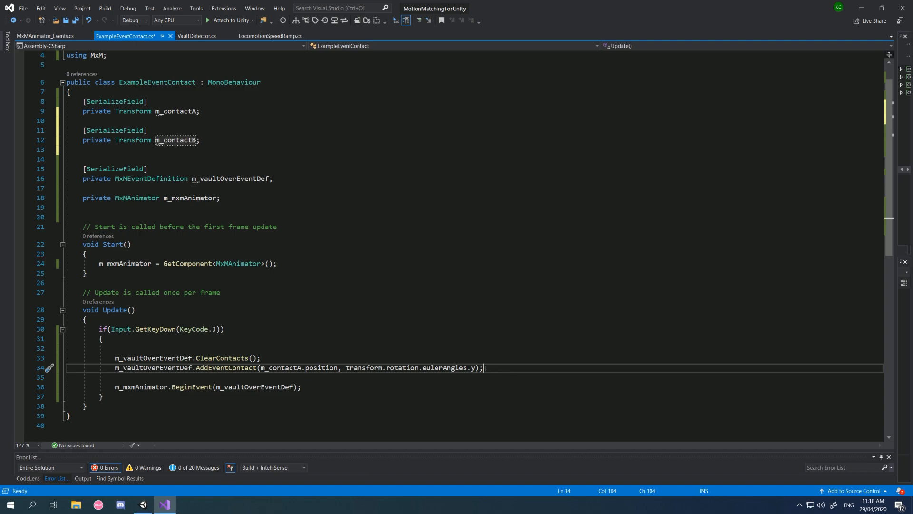
click(323, 362)
drag(337, 369, 261, 369)
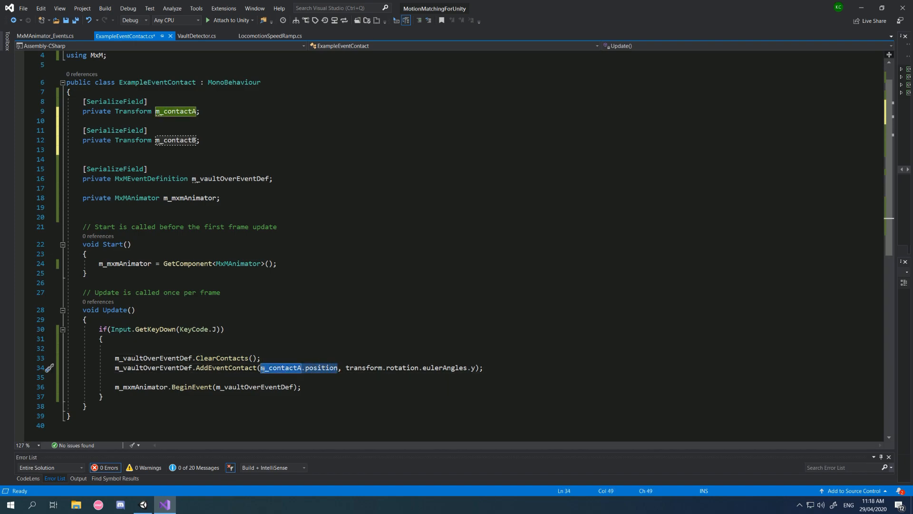
click(348, 368)
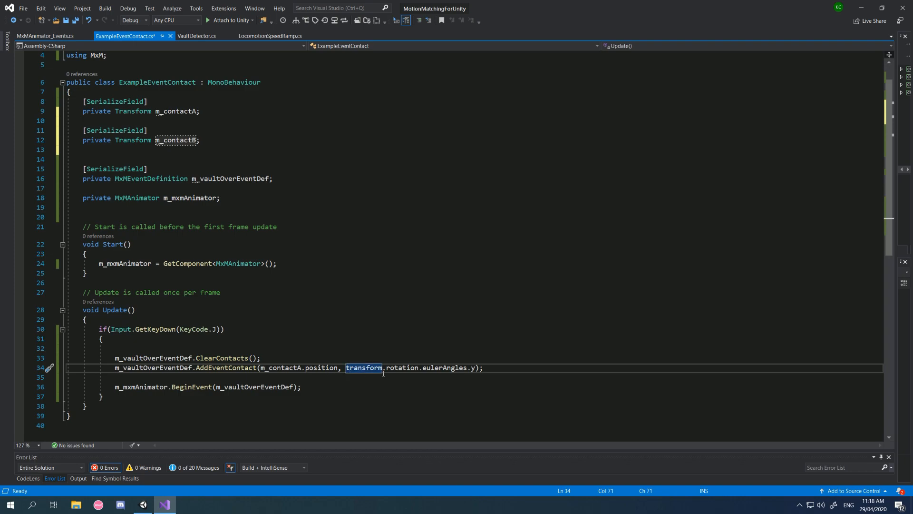
drag(347, 369, 476, 368)
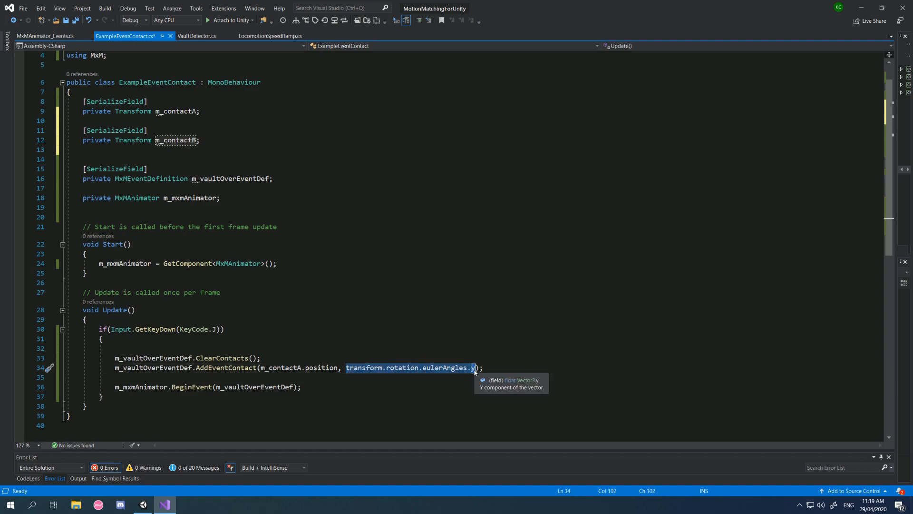
Step: Duplicate the AddEventContact line directly below itself and change the copy to pass m_contactB.position
drag(487, 369, 122, 371)
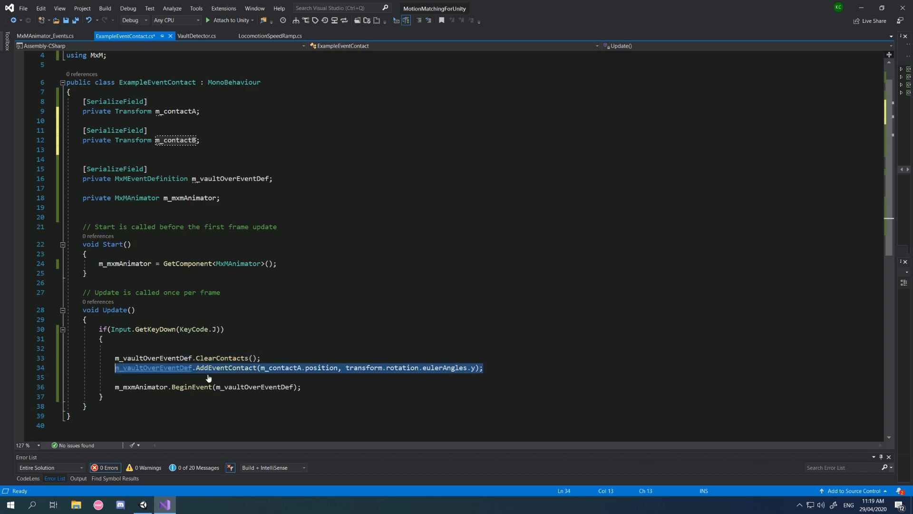
click(492, 373)
key(Return)
key(ctrl+v)
click(304, 377)
key(BackSpace)
text(B)
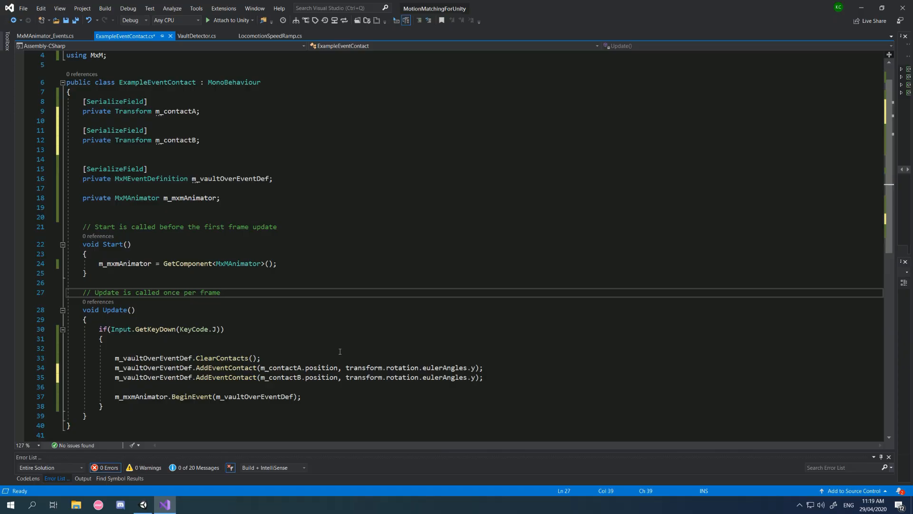
Step: Switch to Unity and start play mode to try the vault event in the Game view
key(alt+Tab)
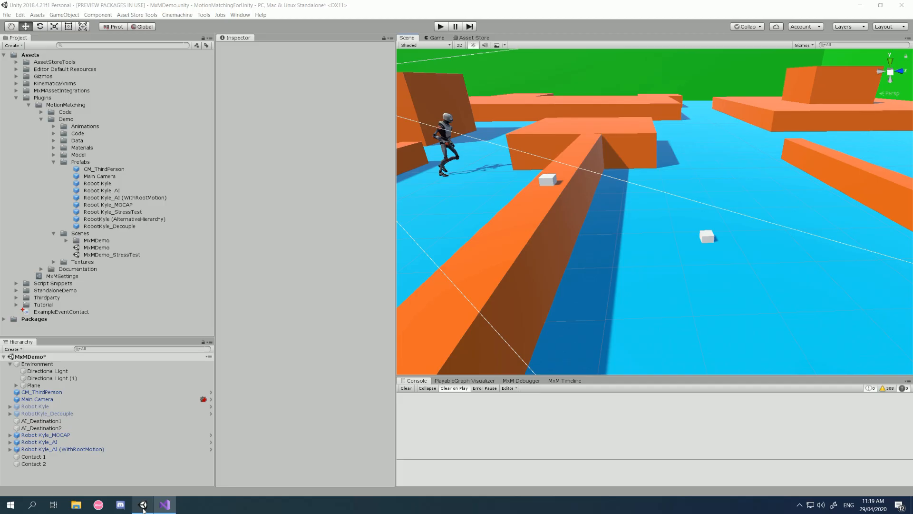
click(437, 38)
click(408, 38)
click(441, 27)
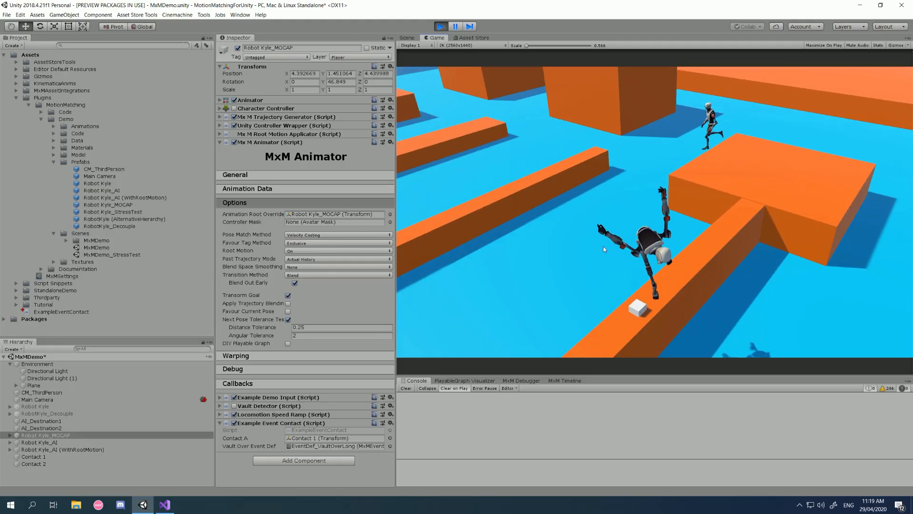
Step: Save ExampleEventContact.cs in Visual Studio, then stop play mode in Unity and assign Contact 2 to the Contact B field on Robot Kyle_MOCAP
click(165, 505)
click(421, 265)
key(ctrl+s)
click(165, 504)
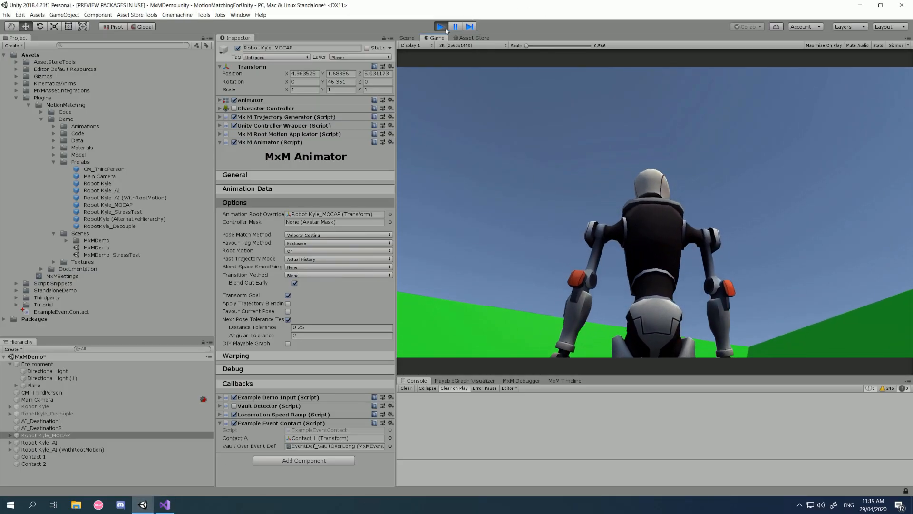
click(442, 27)
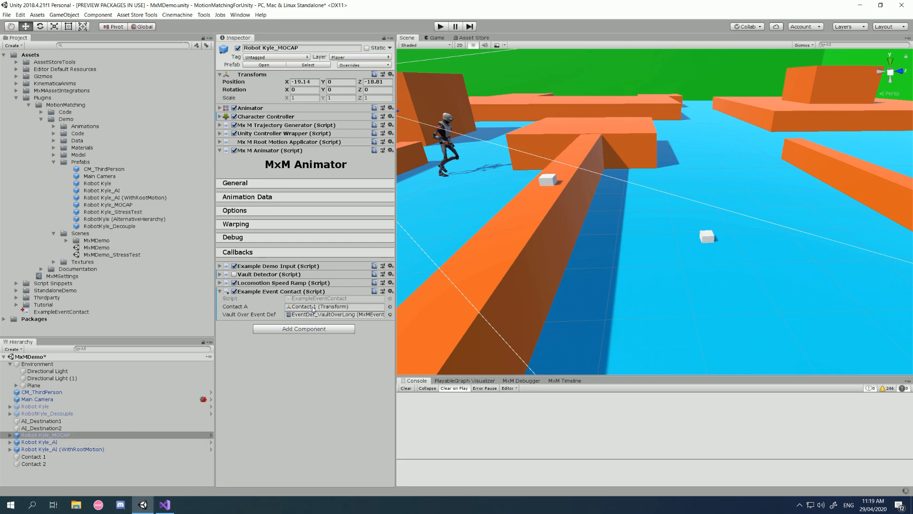
drag(29, 464, 312, 316)
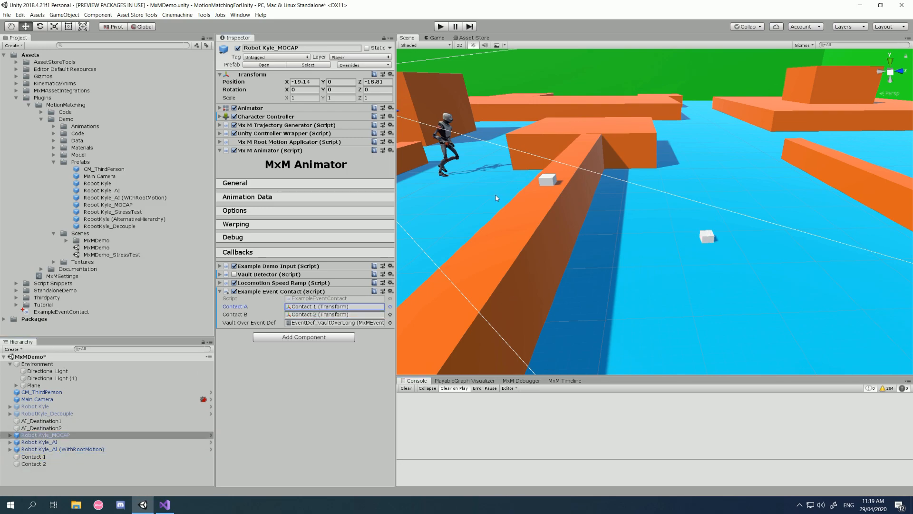
Step: Start play mode, disable Robot Kyle_MOCAP's Character Controller, and set Root Motion to On in the MxM Animator options
click(440, 26)
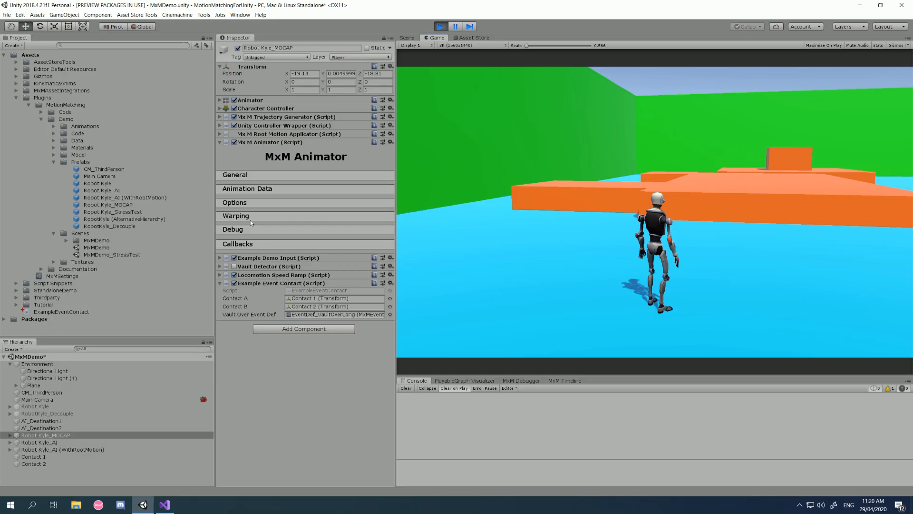
click(250, 217)
click(267, 216)
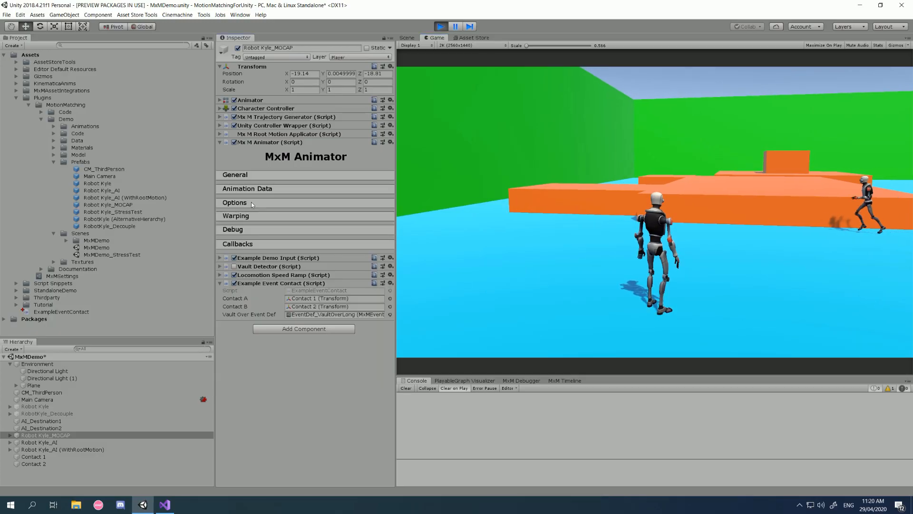
click(234, 108)
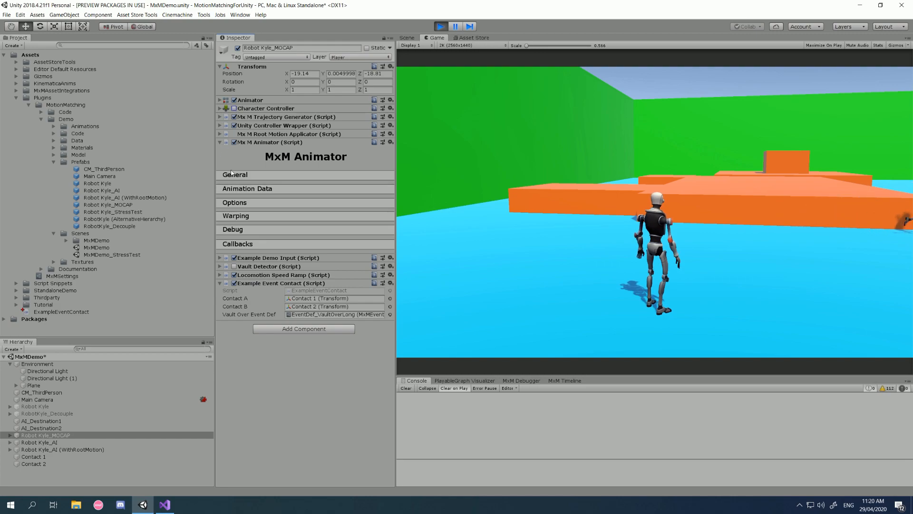
click(255, 201)
click(317, 251)
click(319, 268)
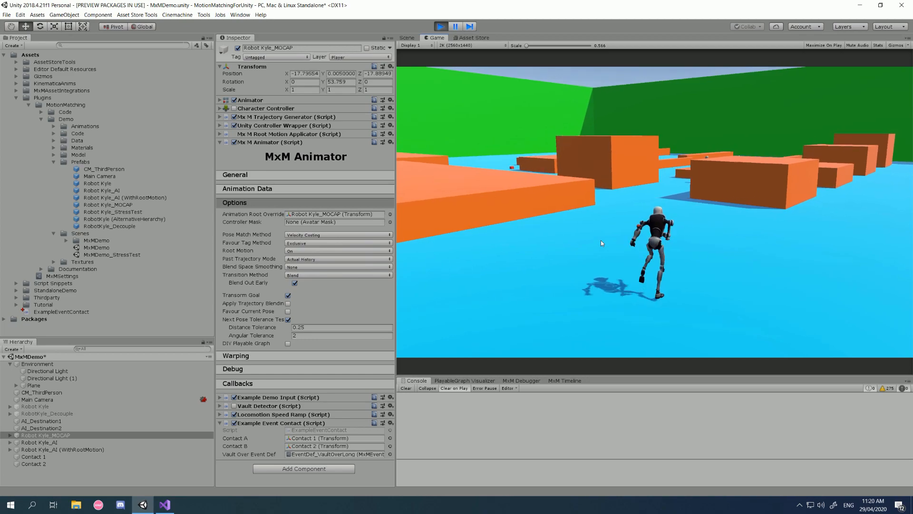
Step: Test the two-contact vault event repeatedly by running the character to the orange wall from different directions, and stop play mode
key(w)
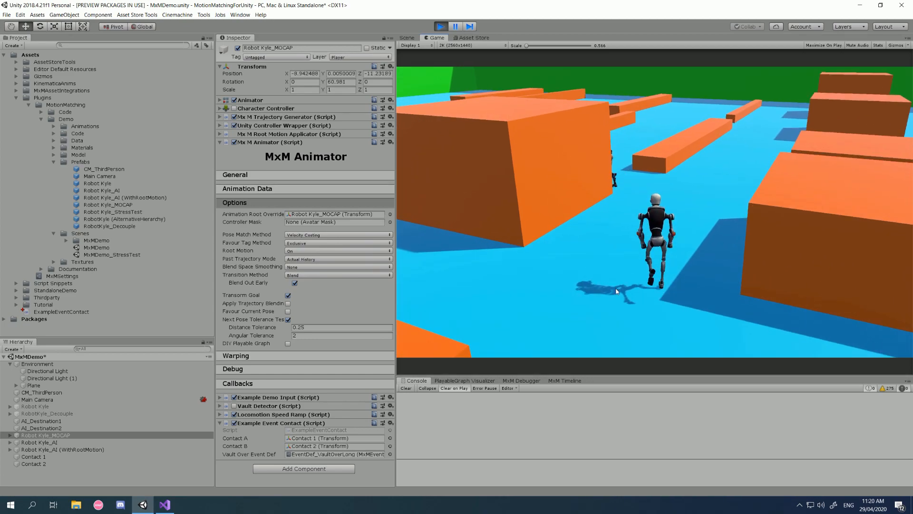
key(space)
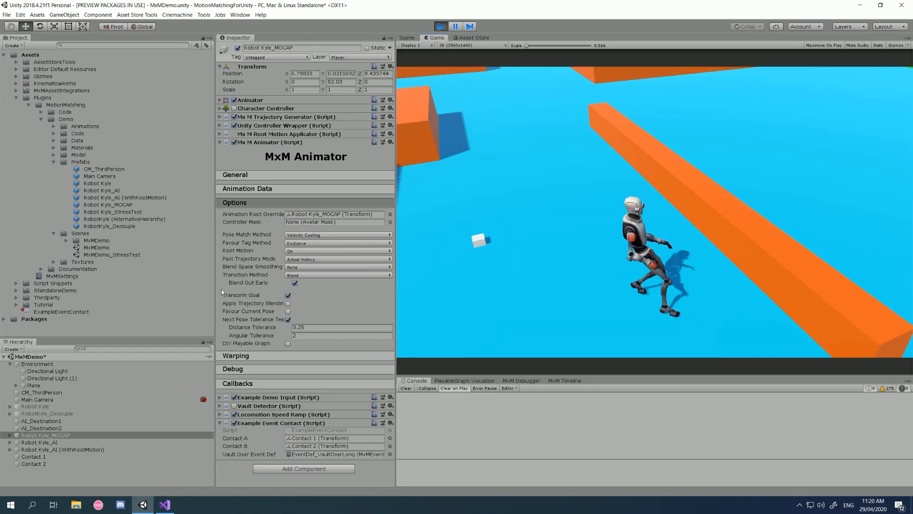
key(w)
key(w)
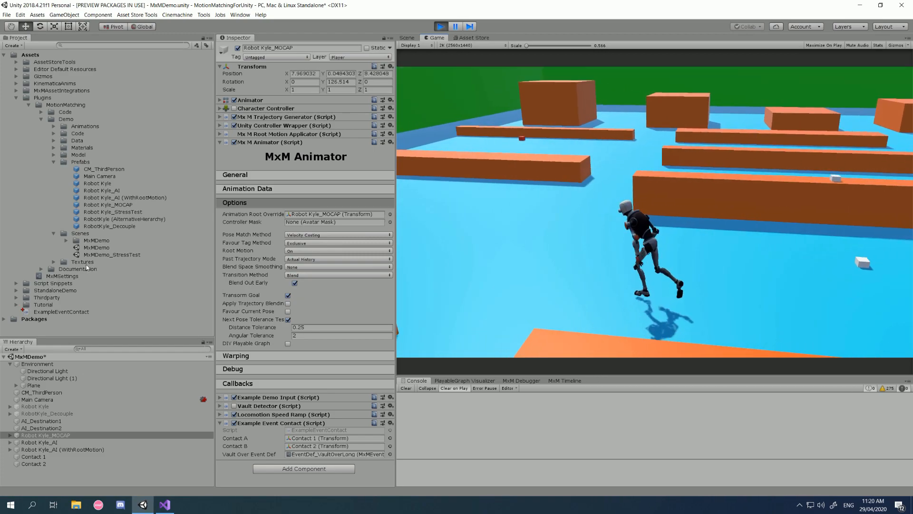
key(w)
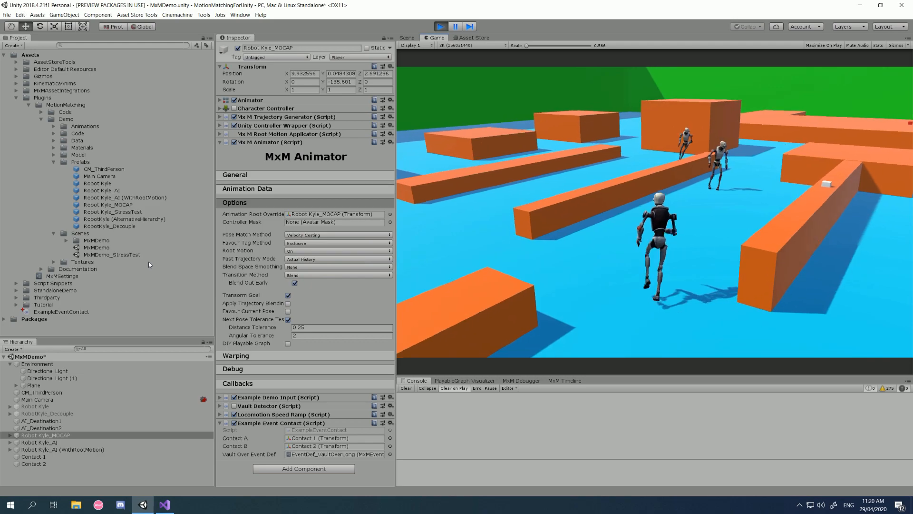
key(w)
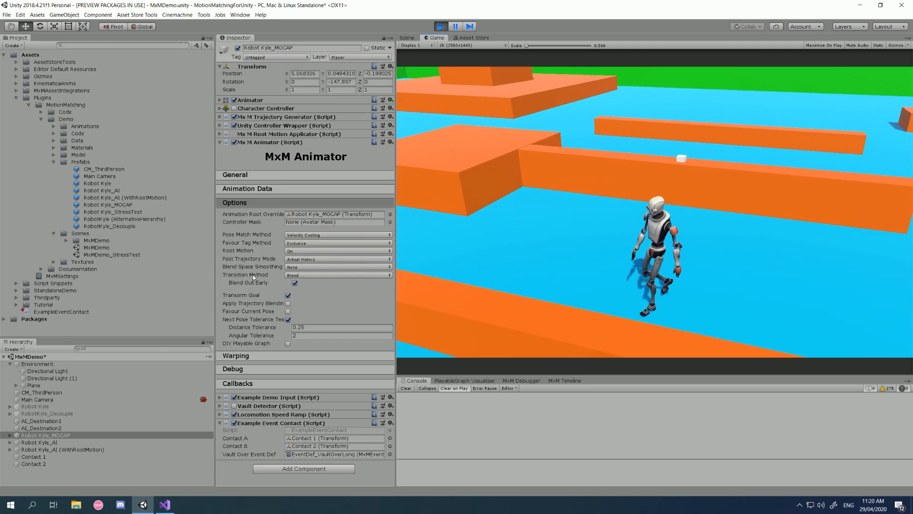
key(w)
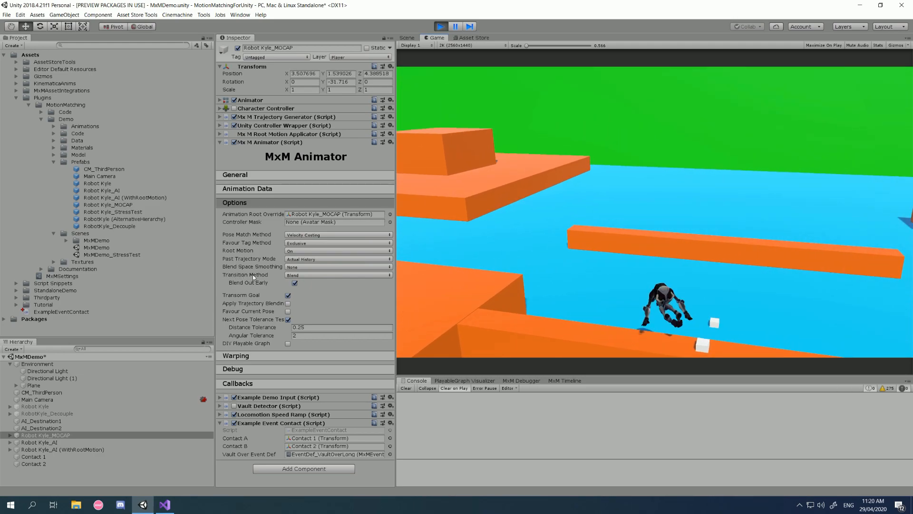
key(w)
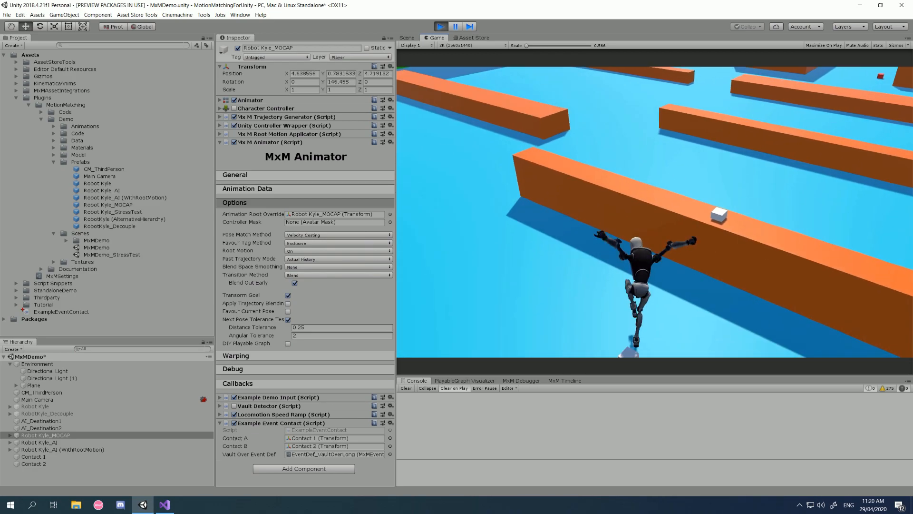
key(w)
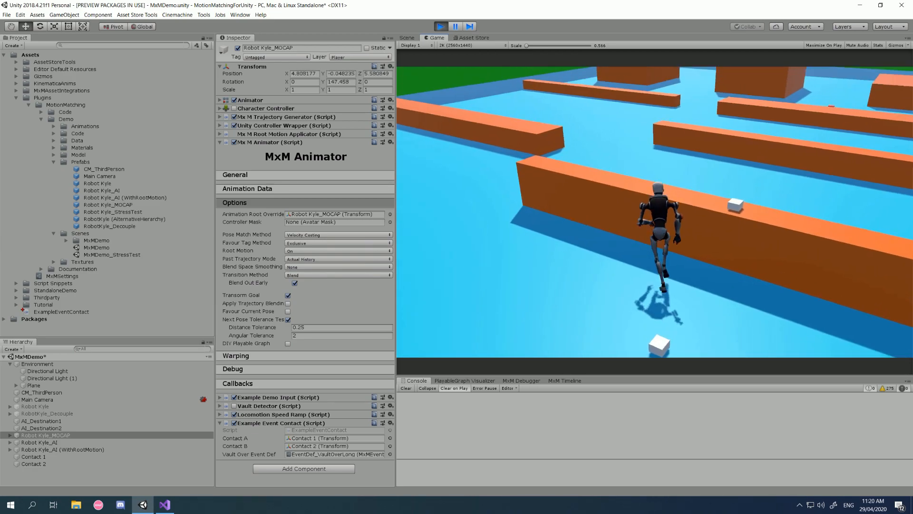
key(w)
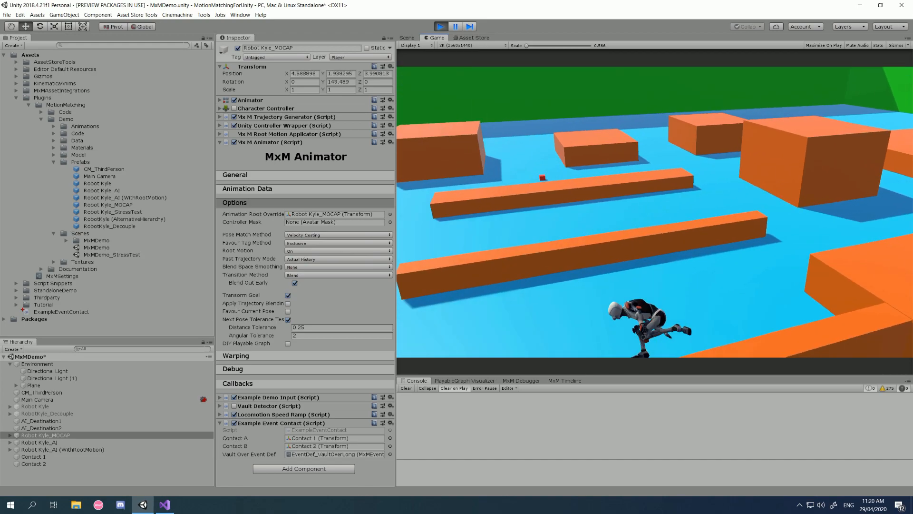
key(w)
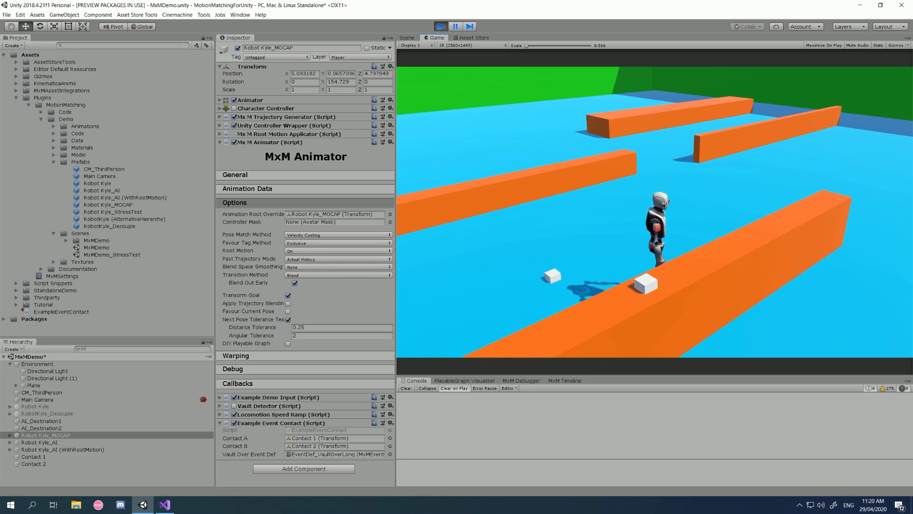
key(w)
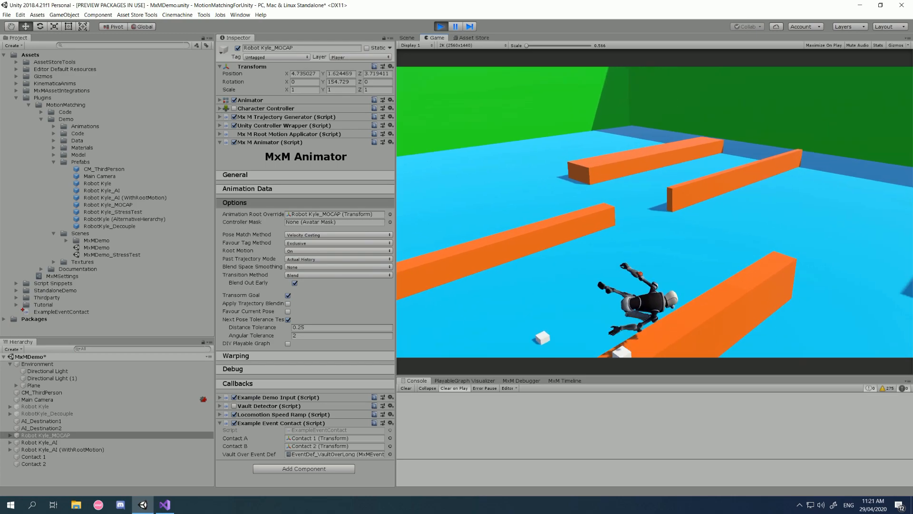
key(w)
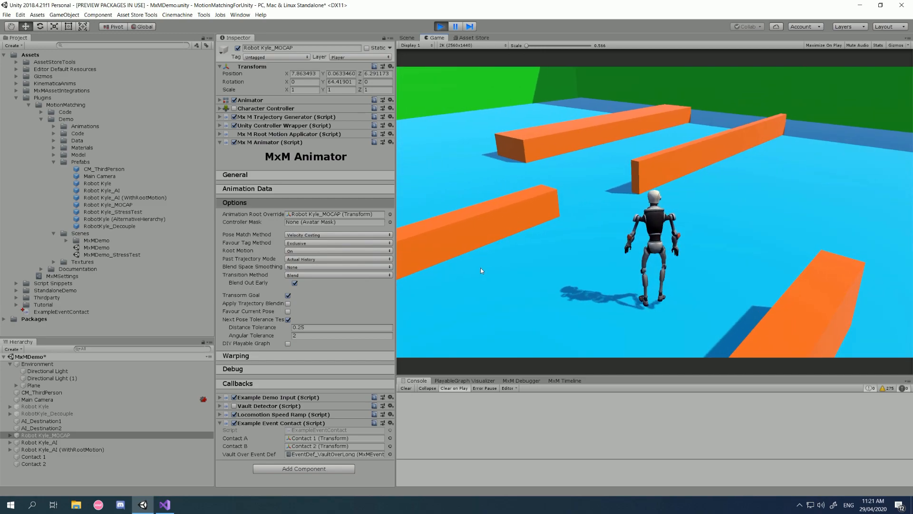
key(w)
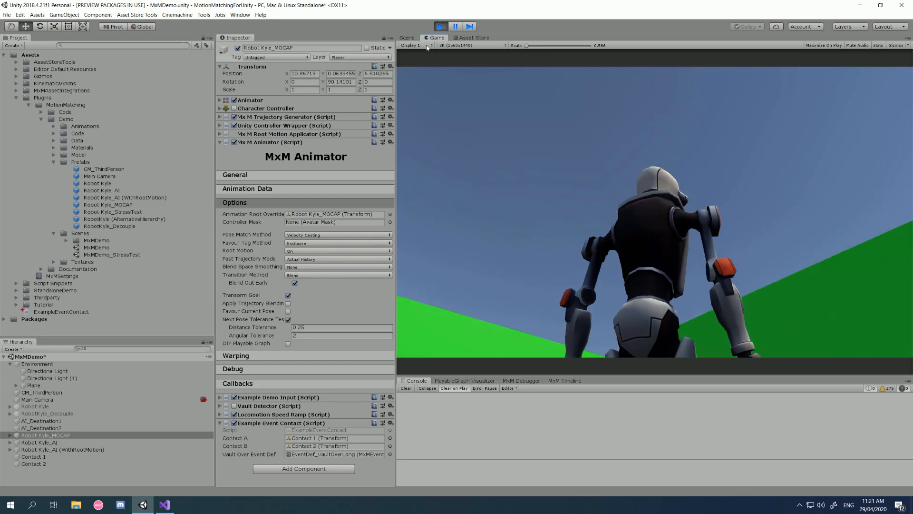
click(441, 26)
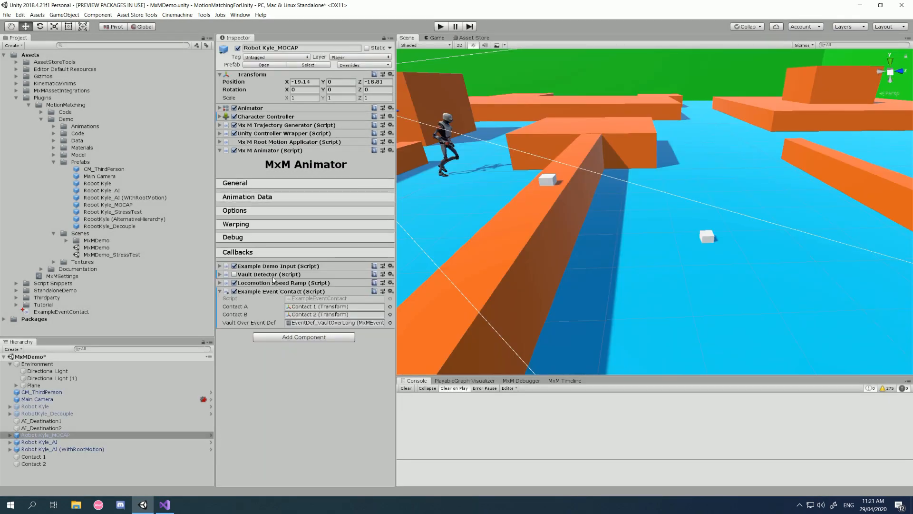
Step: Disable Example Event Contact and enable Vault Detector on Robot Kyle_MOCAP, and briefly view the contact code in VaultDetector.cs
click(234, 291)
click(391, 282)
click(413, 367)
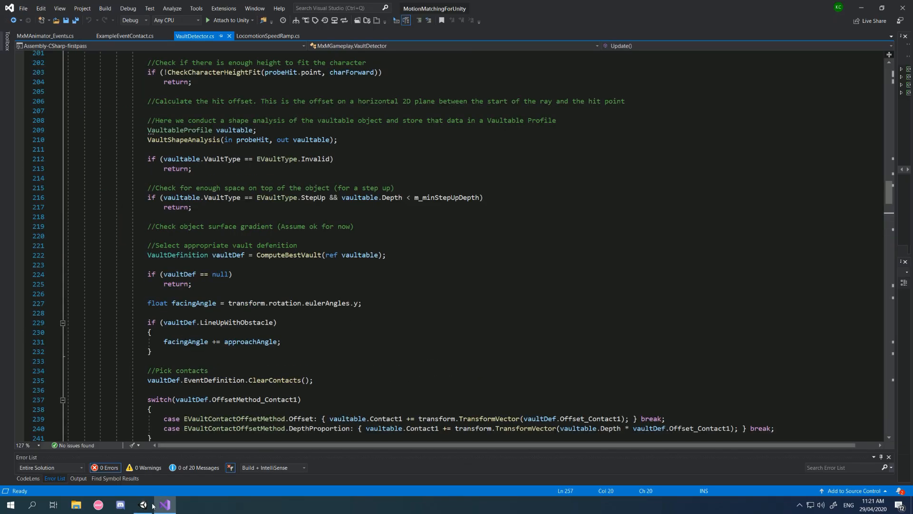
click(153, 506)
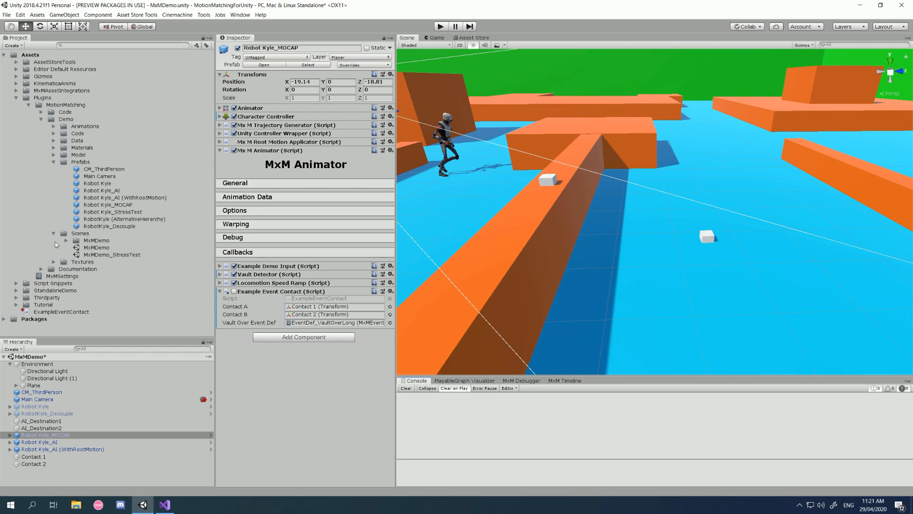
Step: Locate the MxM Animator's MocapAnimData asset in the project and show the MocapPreProcessData settings
click(52, 161)
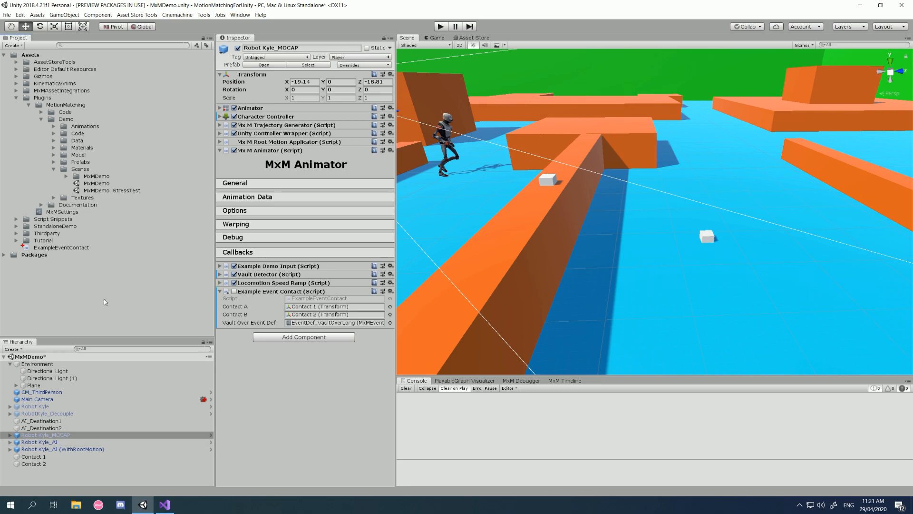
click(269, 197)
click(320, 217)
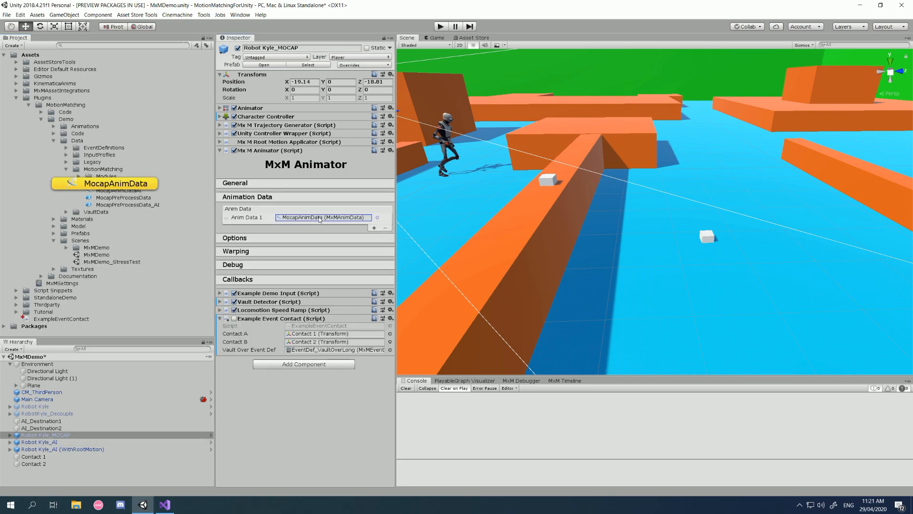
click(90, 199)
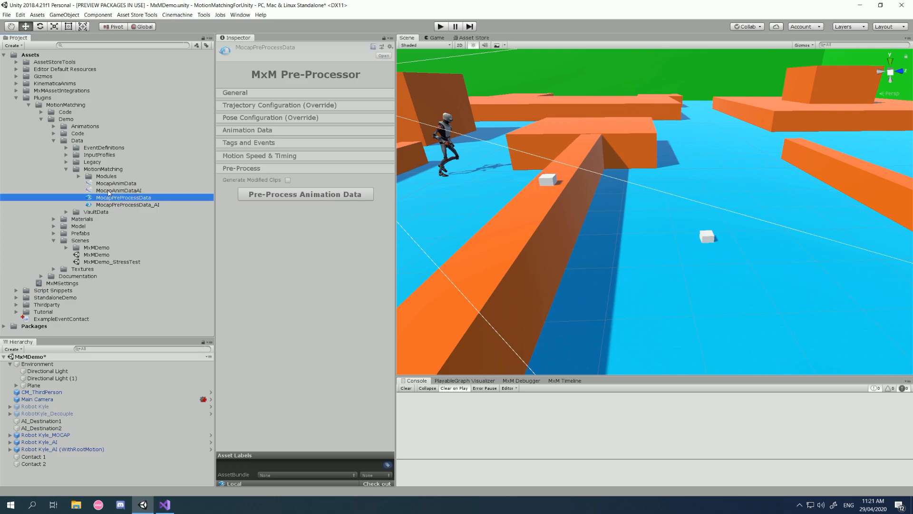
Step: Select the MxMDemo_ParkourAnims module in the Modules folder and open its VaultOver composite RunJump_ToLeft_4_Mirror for viewing
click(378, 484)
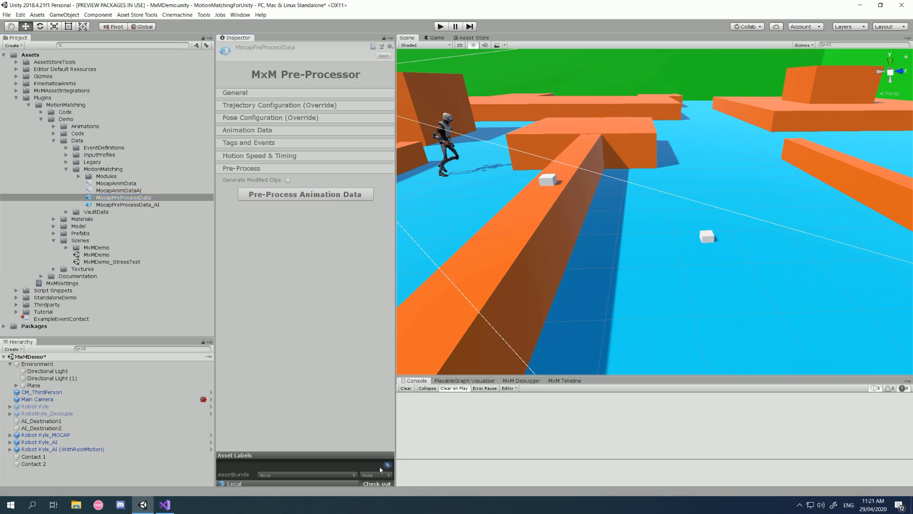
click(78, 177)
click(151, 226)
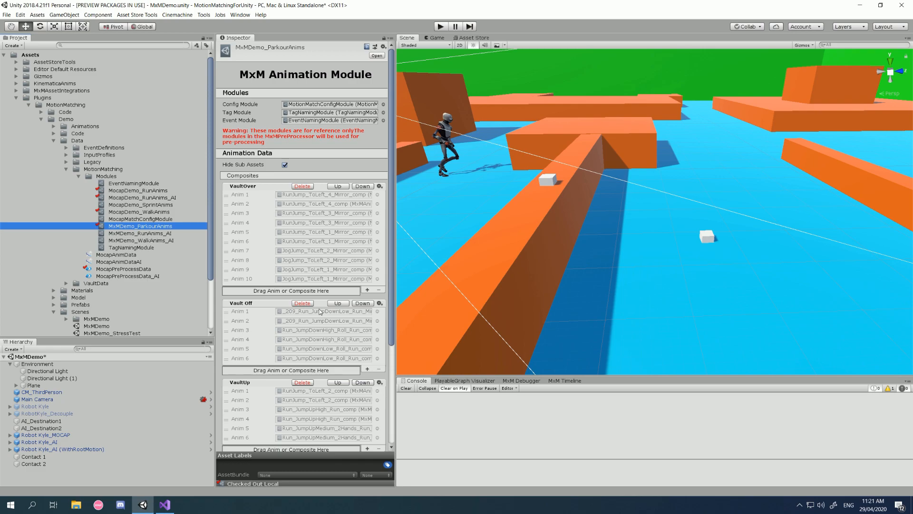
double_click(314, 196)
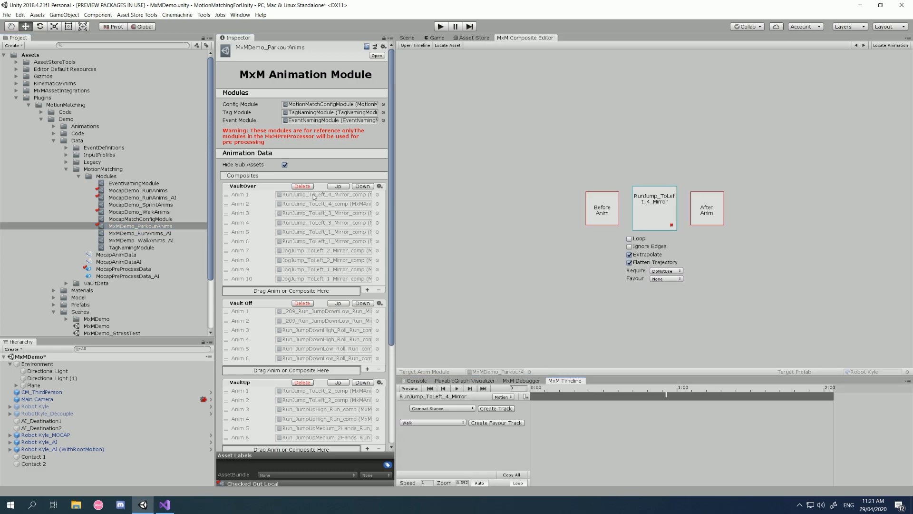
Step: Enlarge the MxM Timeline, switch it to the User tag tracks, and examine the DisableGravity and DisableCollision tag ranges
drag(644, 376, 652, 281)
click(513, 304)
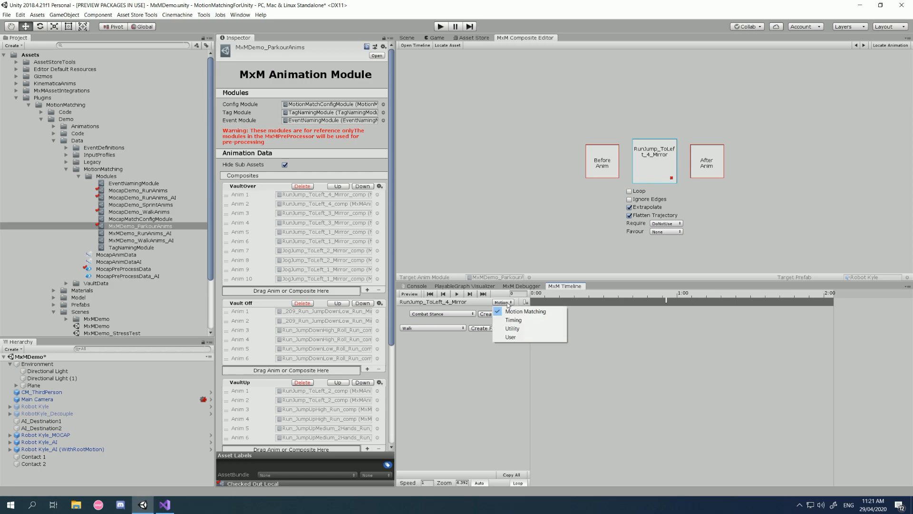
click(511, 337)
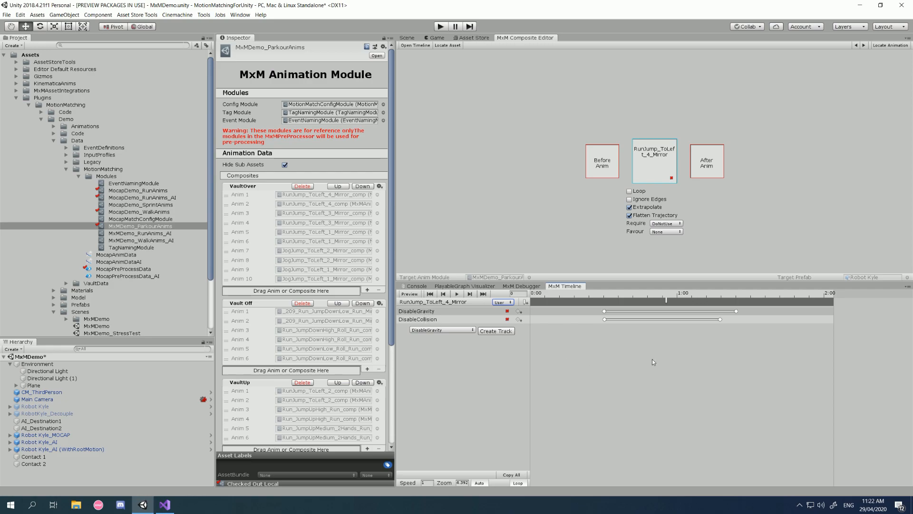
click(633, 311)
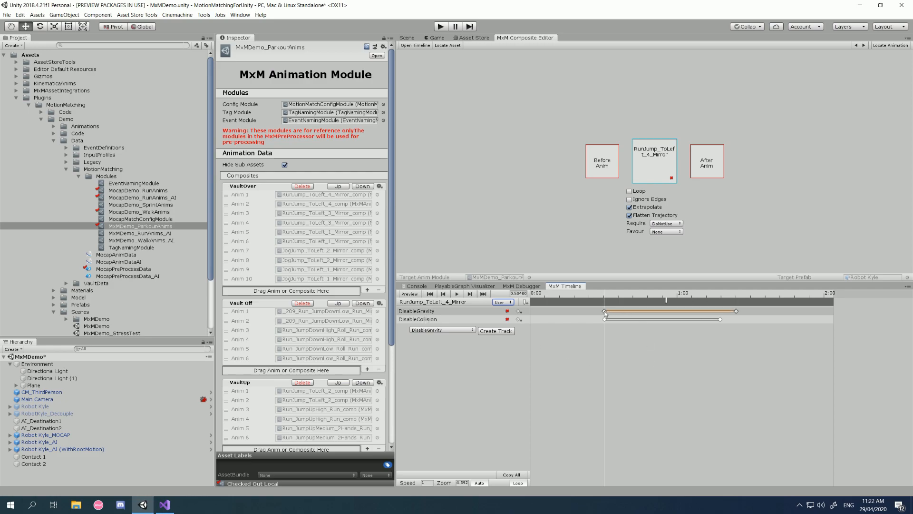
click(679, 365)
Step: Open the Vault Detector script of Robot Kyle_MOCAP for editing and find the HandleCurrentVault method by searching for "Query"
click(82, 434)
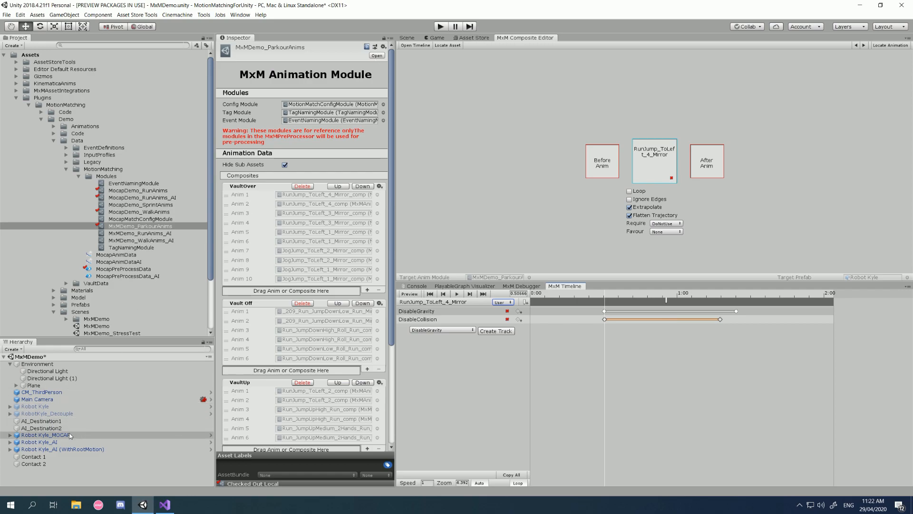
right_click(383, 303)
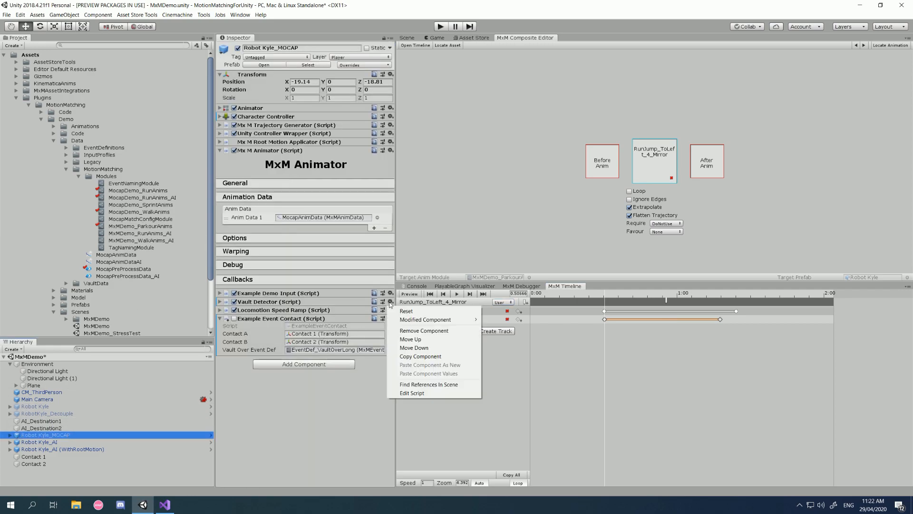
click(419, 388)
click(449, 303)
scroll(449, 304, up, 20)
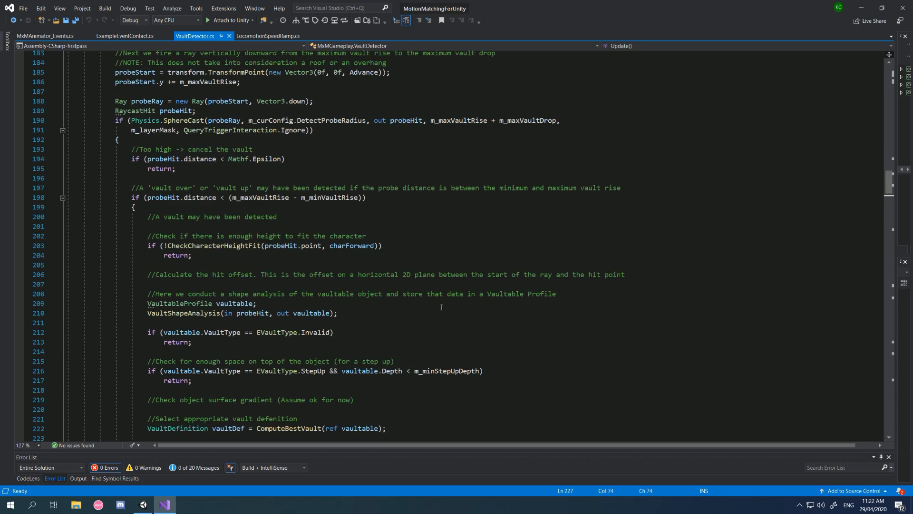
mouse_move(891, 132)
mouse_down()
mouse_move(895, 102)
mouse_move(894, 142)
mouse_up()
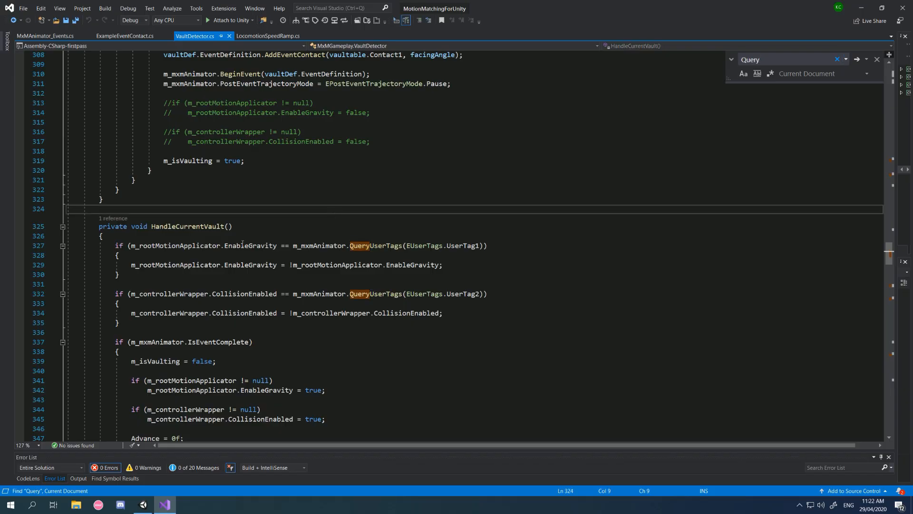
scroll(332, 275, down, 3)
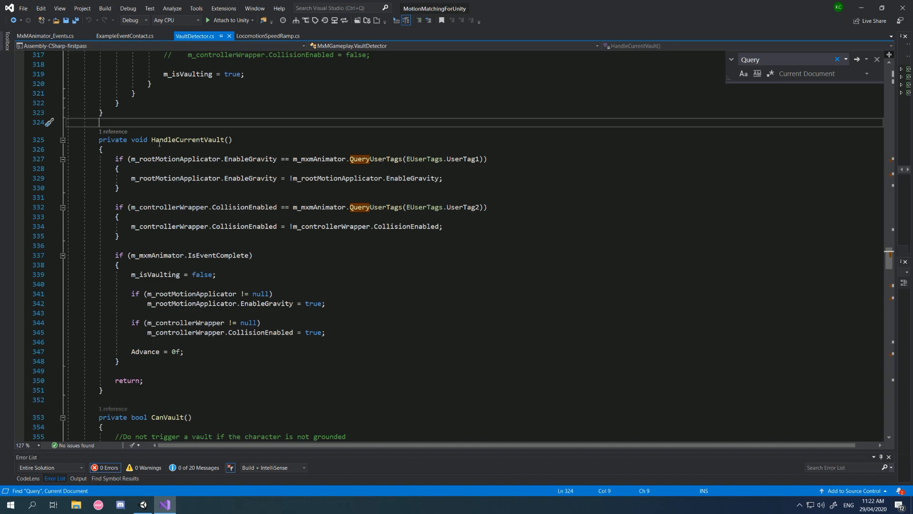
Step: Examine the HandleCurrentVault method, highlighting its whole body and the gravity check that queries EUserTags.UserTag1
drag(99, 140, 250, 395)
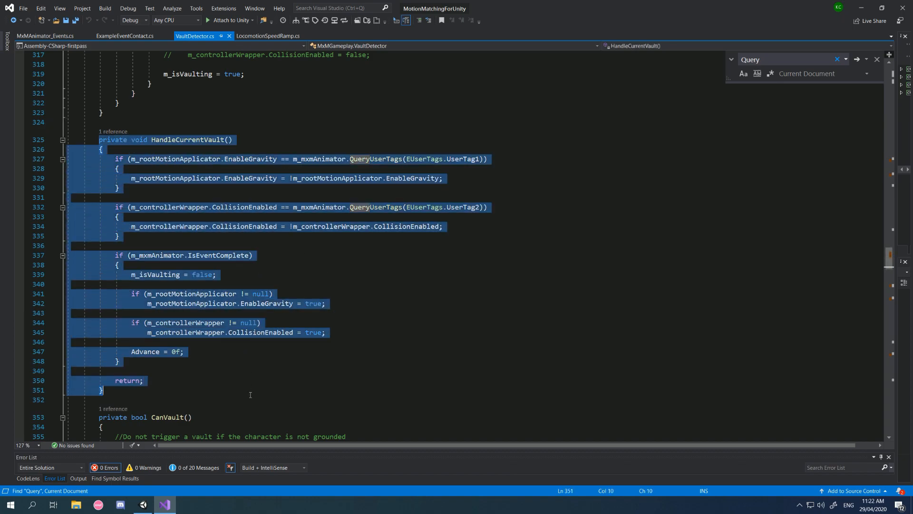
click(333, 261)
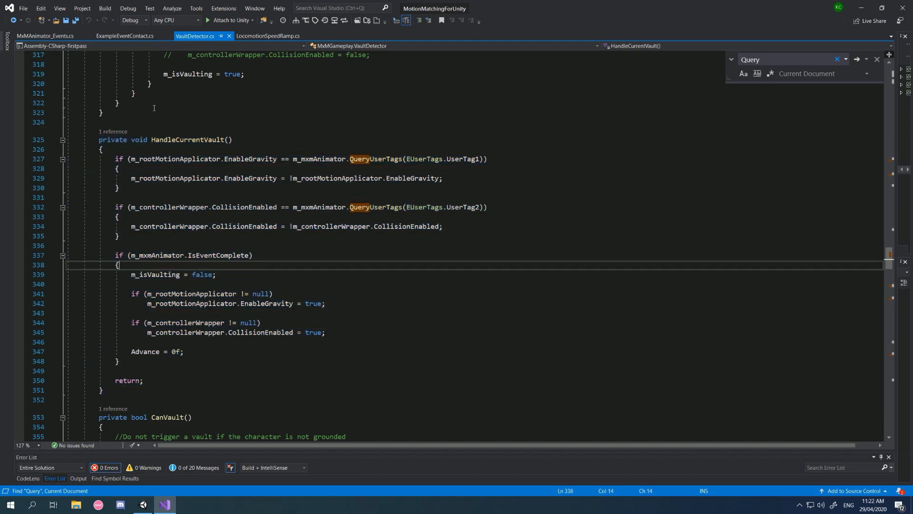
drag(115, 159, 119, 188)
click(476, 164)
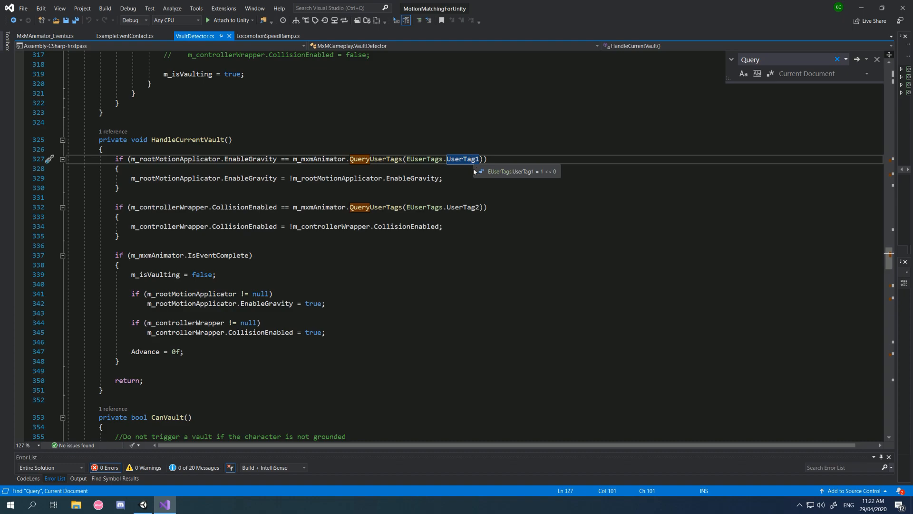
click(443, 180)
Step: Try to replace EUserTags.UserTag1 in the gravity check with a string tag name beginning "Disable", setting the keyboard to English (Australia)
drag(477, 160, 408, 162)
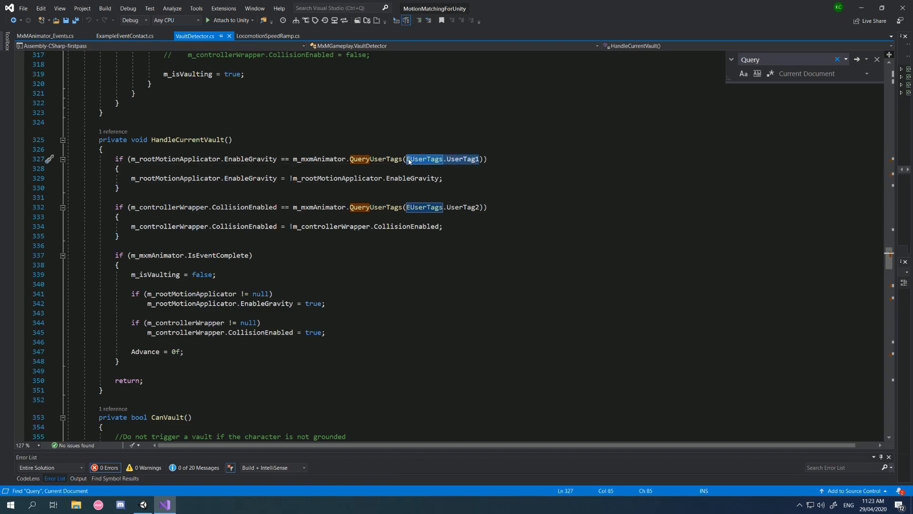
text(@)
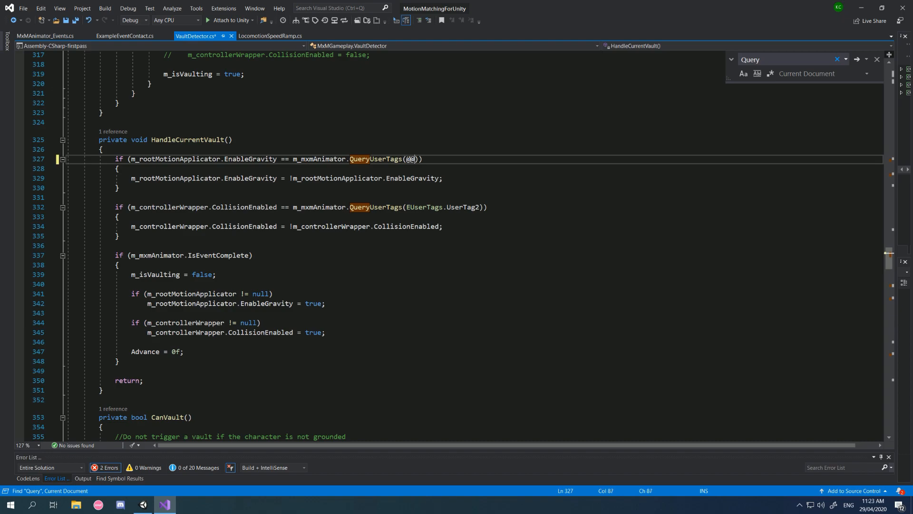
click(849, 504)
click(825, 428)
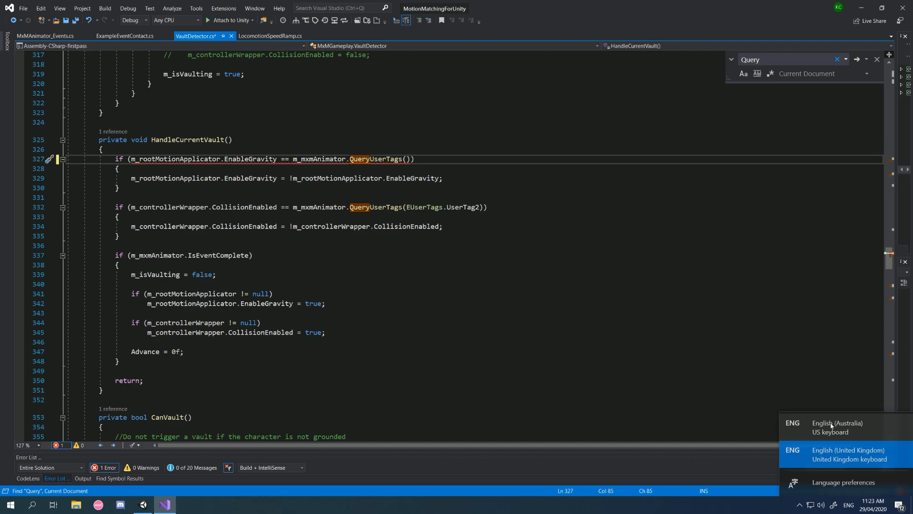
text("")
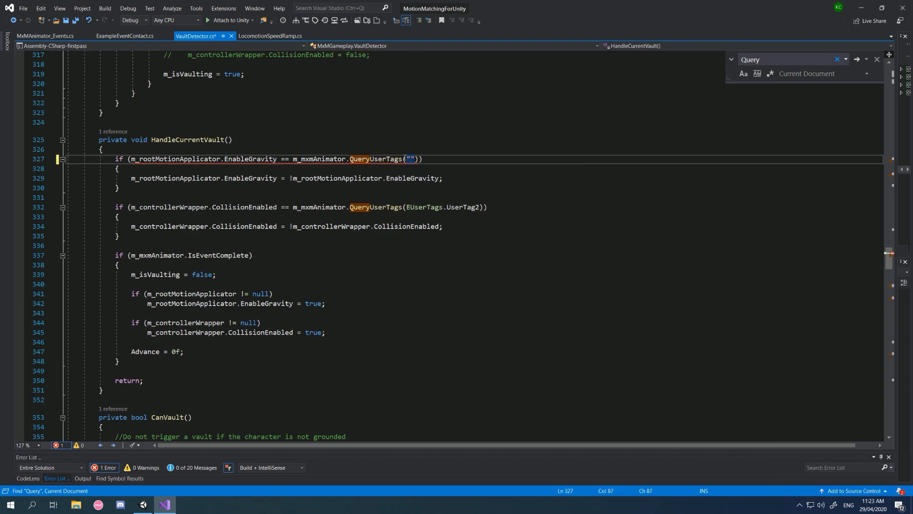
key(Left)
text("Disable)
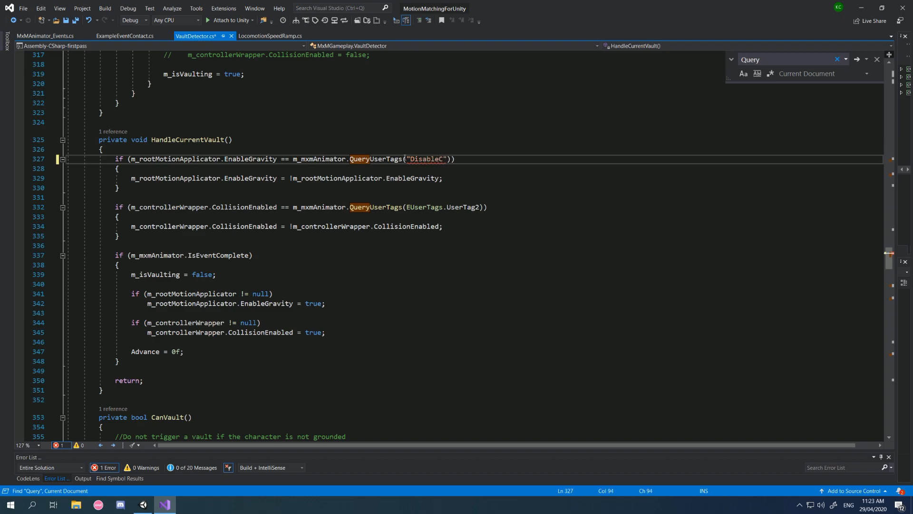
Step: Undo the edits to the gravity check so it queries EUserTags.UserTag1 again
click(486, 180)
key(ctrl+z)
key(ctrl+z)
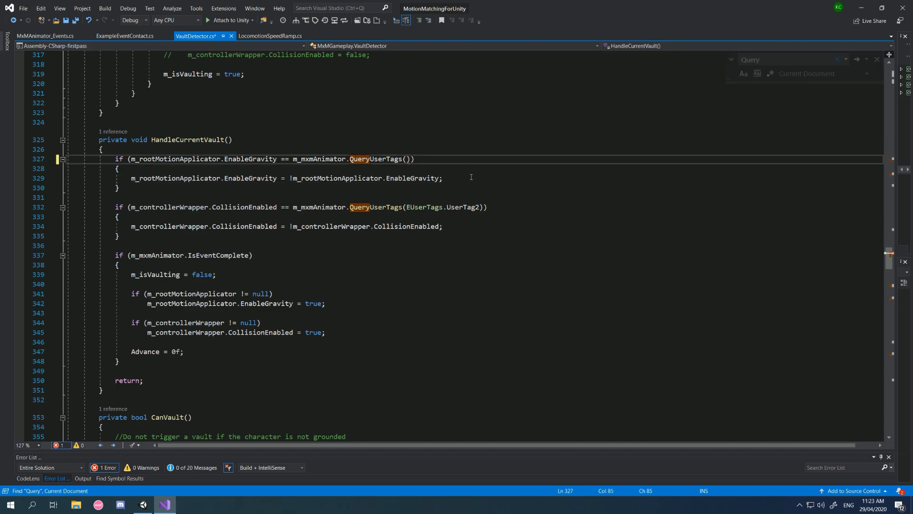
key(ctrl+z)
click(471, 178)
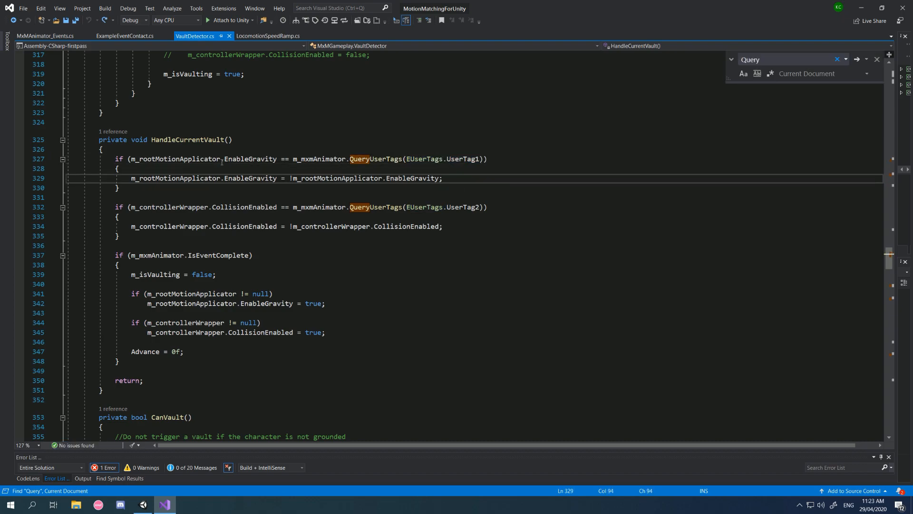
Step: Review the statements in HandleCurrentVault that toggle EnableGravity and CollisionEnabled, and close the text search
click(448, 190)
drag(473, 180, 95, 189)
click(415, 178)
click(477, 219)
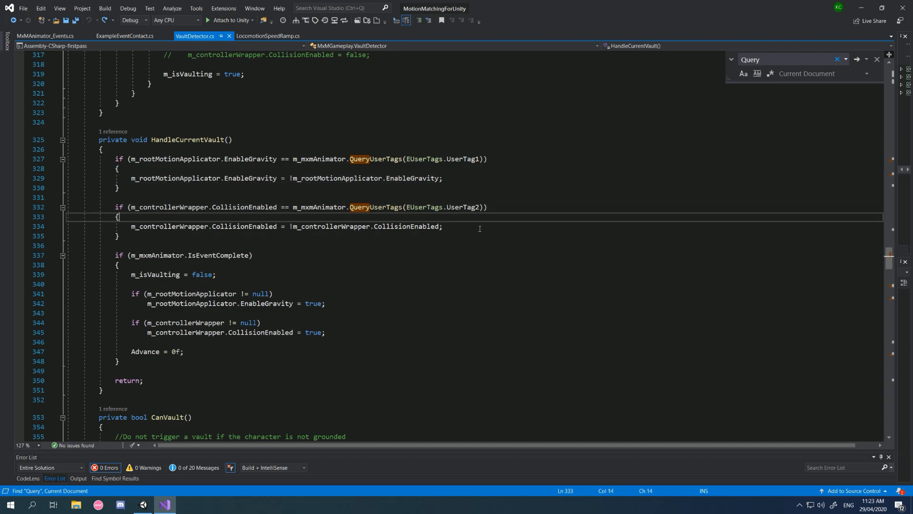
drag(480, 229, 130, 227)
click(290, 218)
click(877, 59)
key(Up)
key(Up)
key(Up)
key(Up)
key(Up)
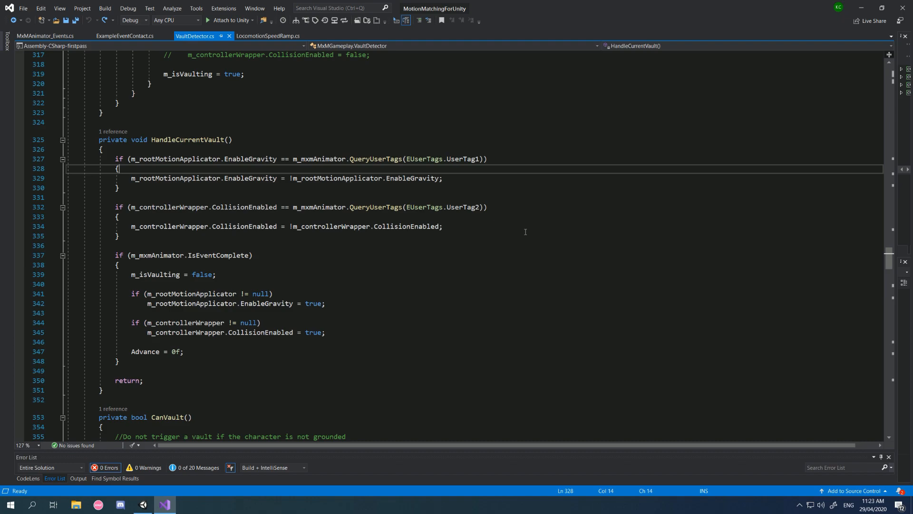
Step: Switch to Unity to check the user tag ranges on the RunJump_ToLeft_4_Mirror timeline, and return to Visual Studio
key(alt+Tab)
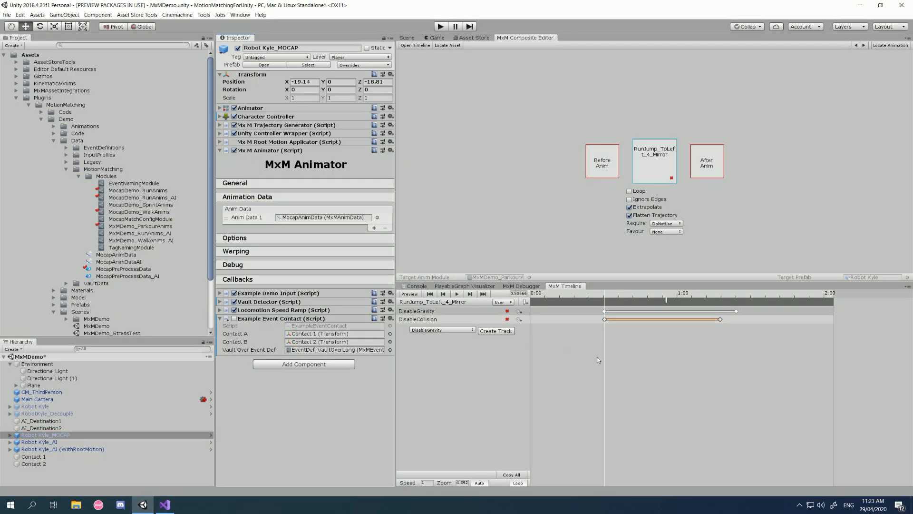
click(650, 319)
key(alt+Tab)
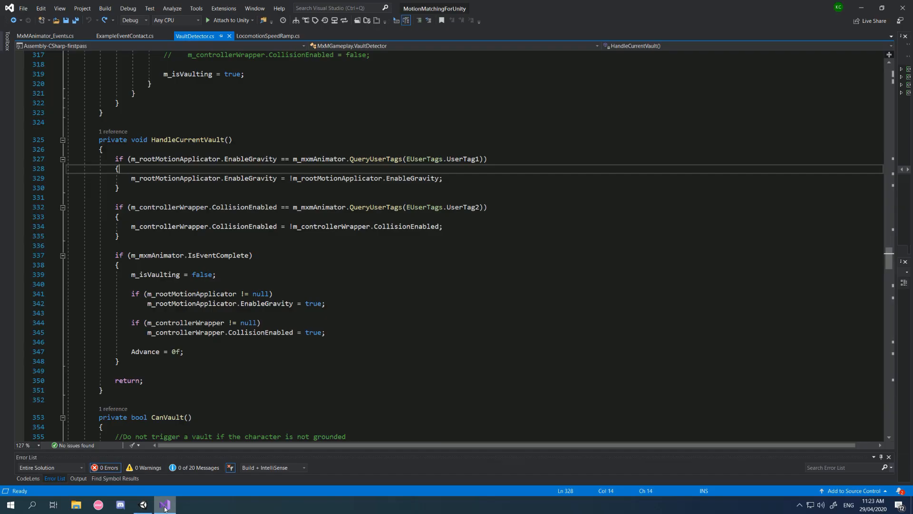
Step: Show ExampleEventContact.cs and highlight the ClearContacts, AddEventContact and BeginEvent calls in its Update method
key(ctrl+Tab)
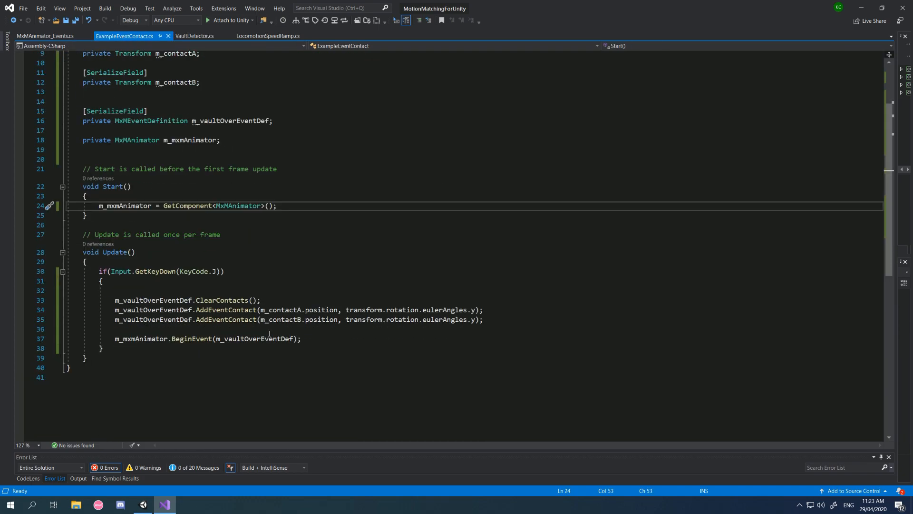
drag(107, 301, 284, 300)
drag(521, 310, 326, 337)
click(319, 328)
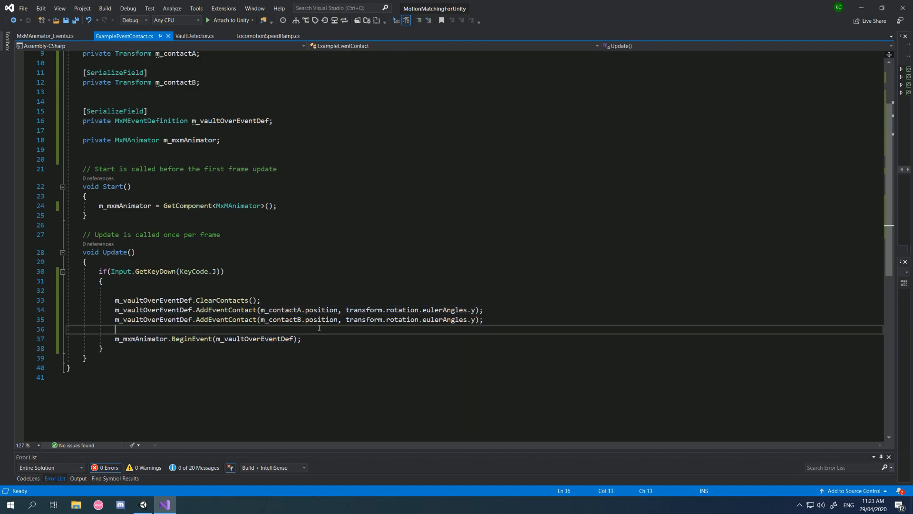